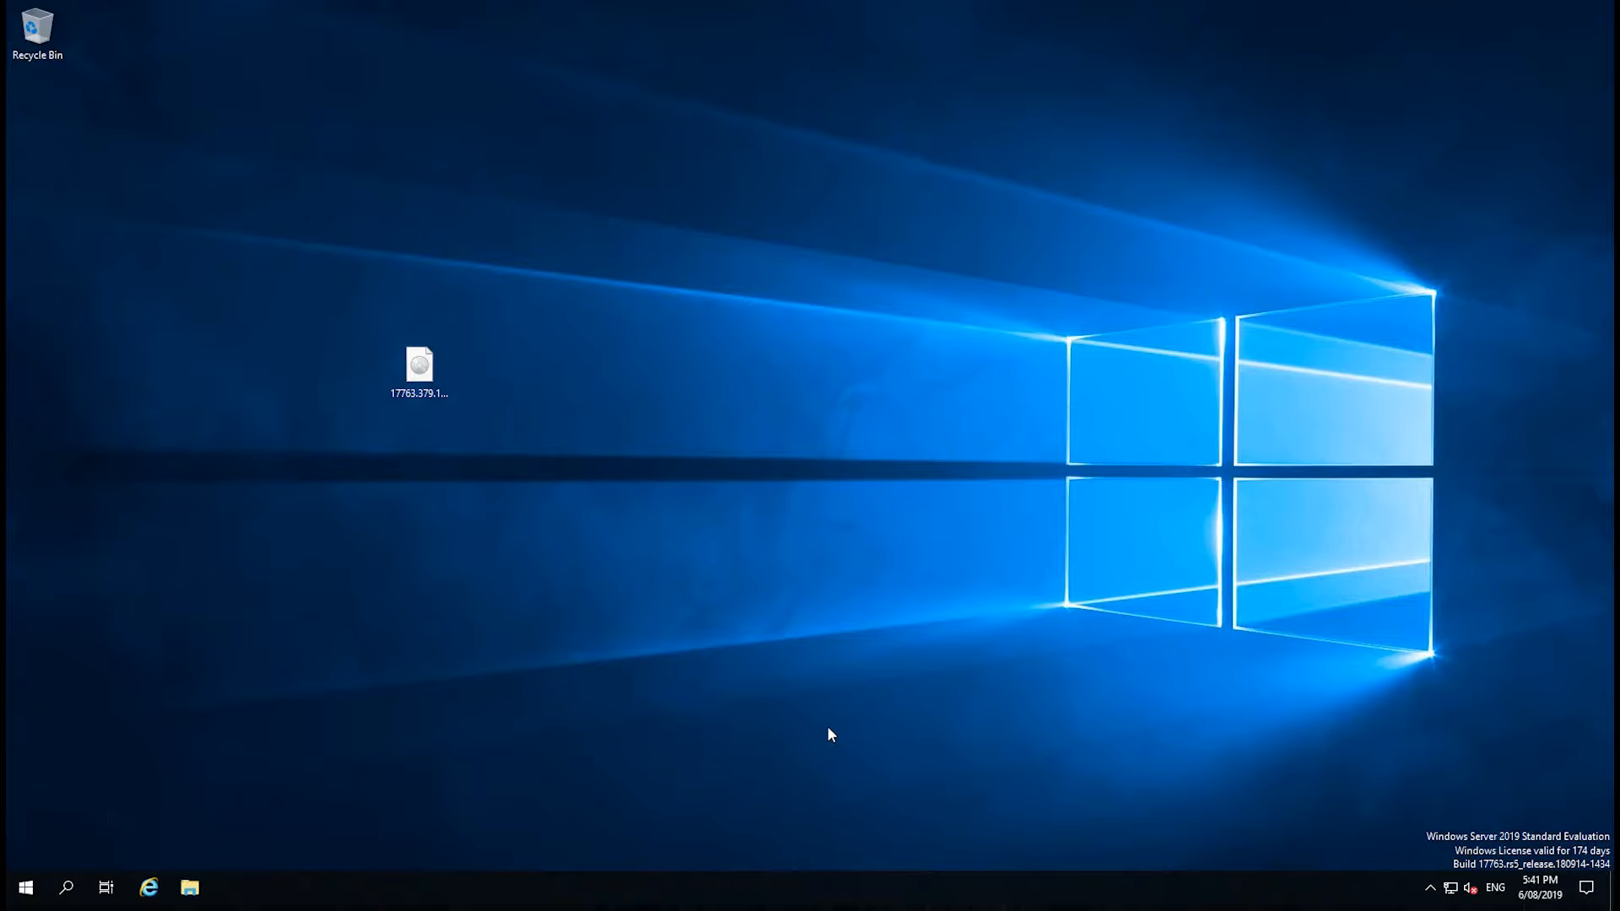
# Open Server Manager, dismiss the Windows Admin Center notice and start the Add Roles and Features Wizard.
pyautogui.click(26, 888)
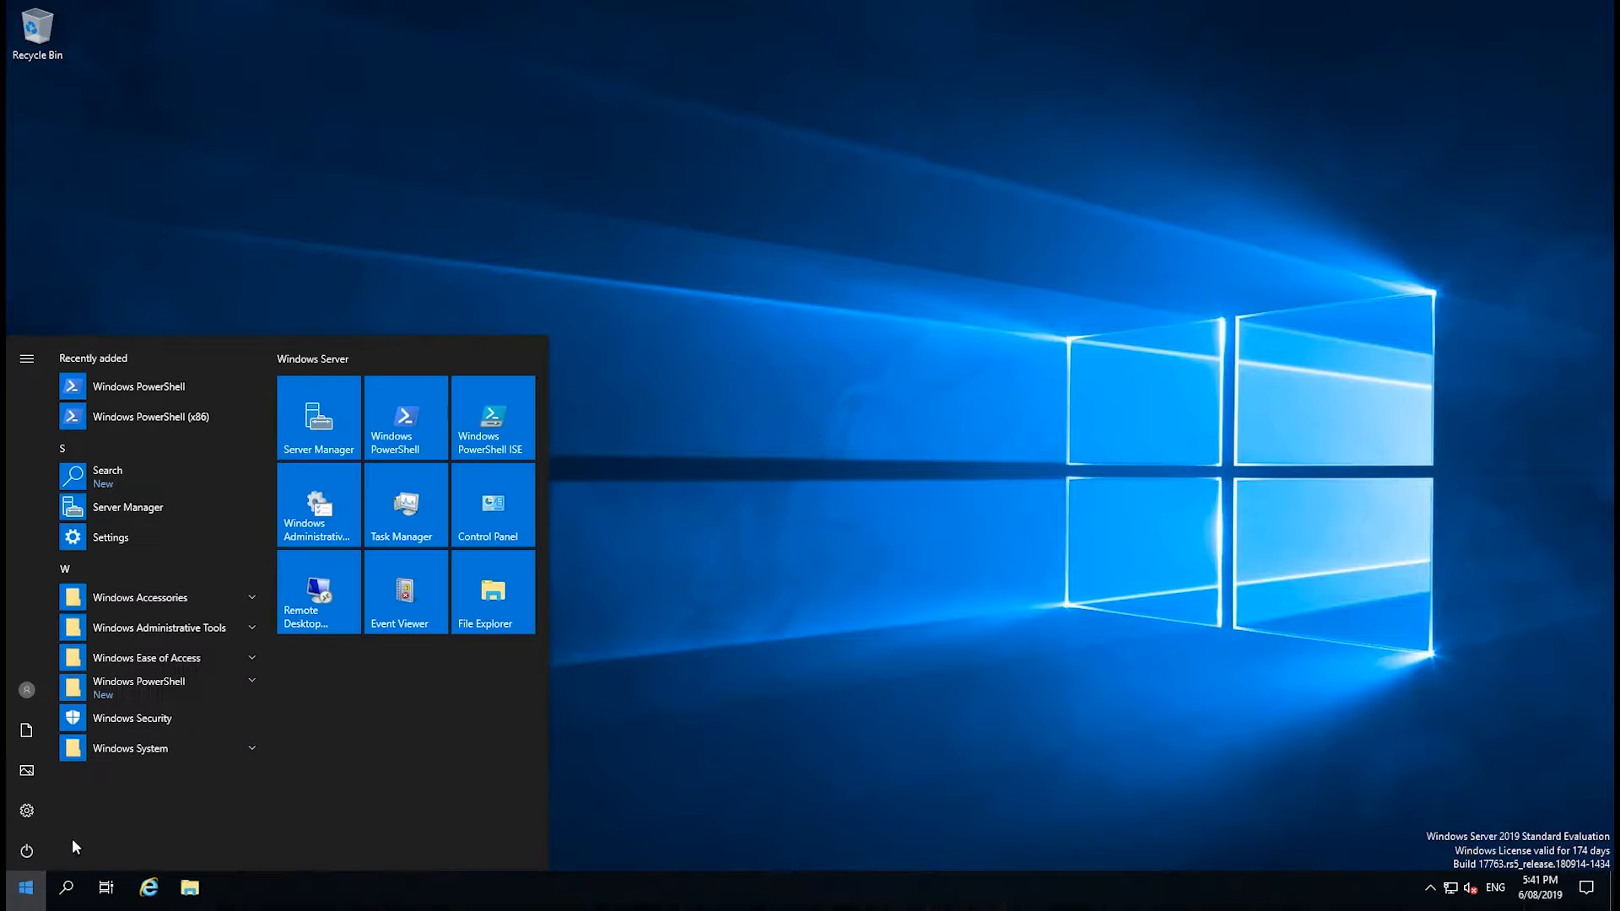
pyautogui.click(304, 451)
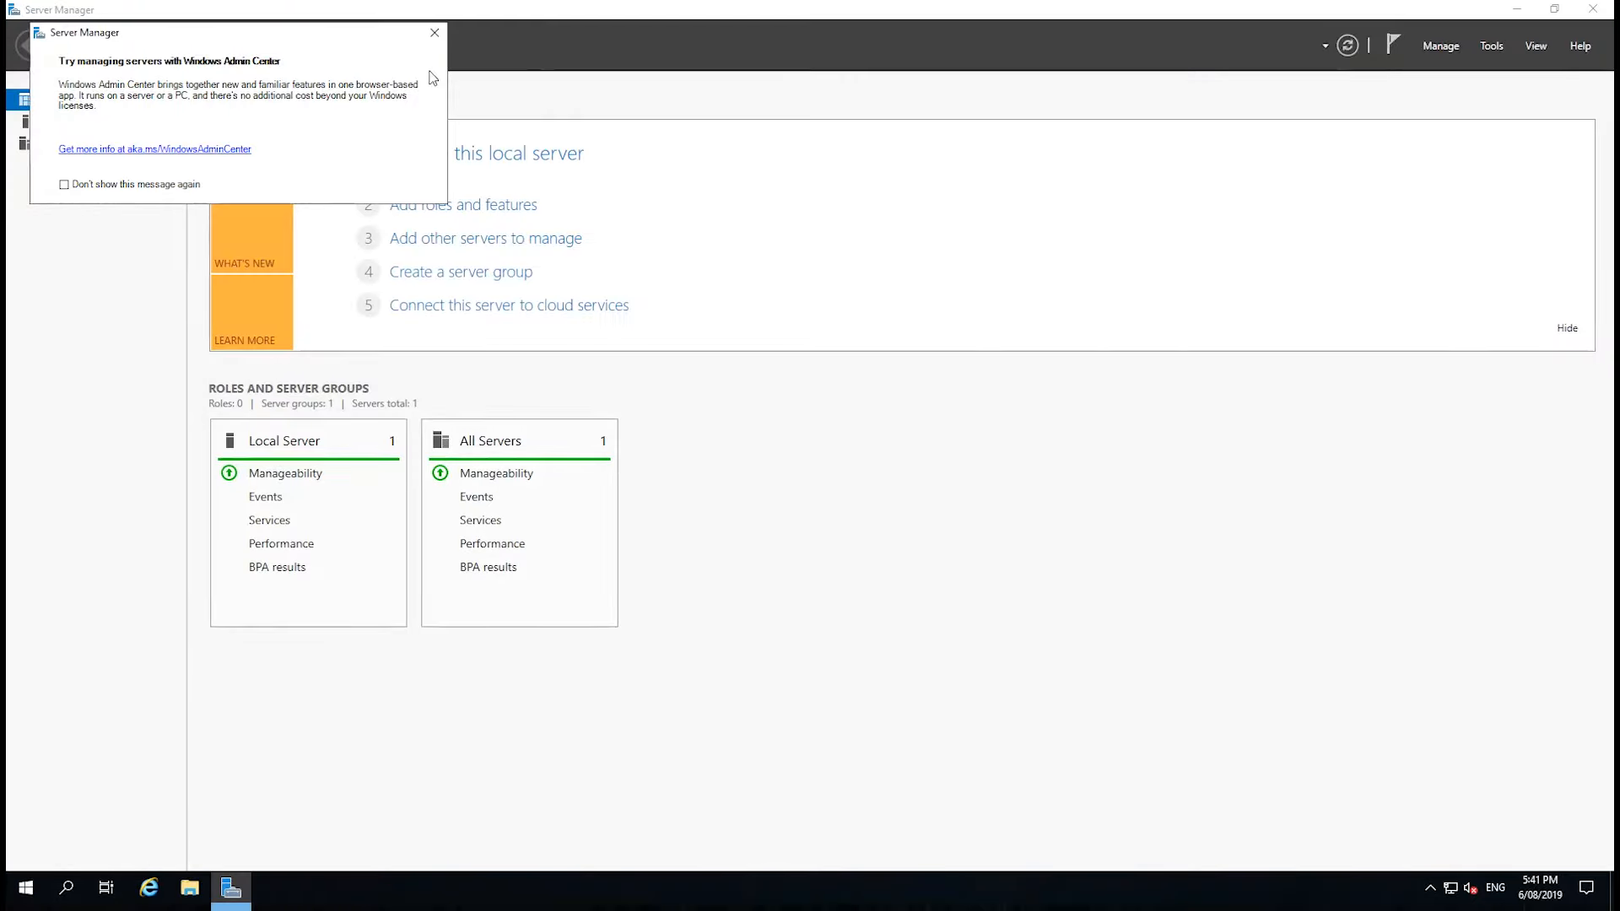
pyautogui.click(434, 35)
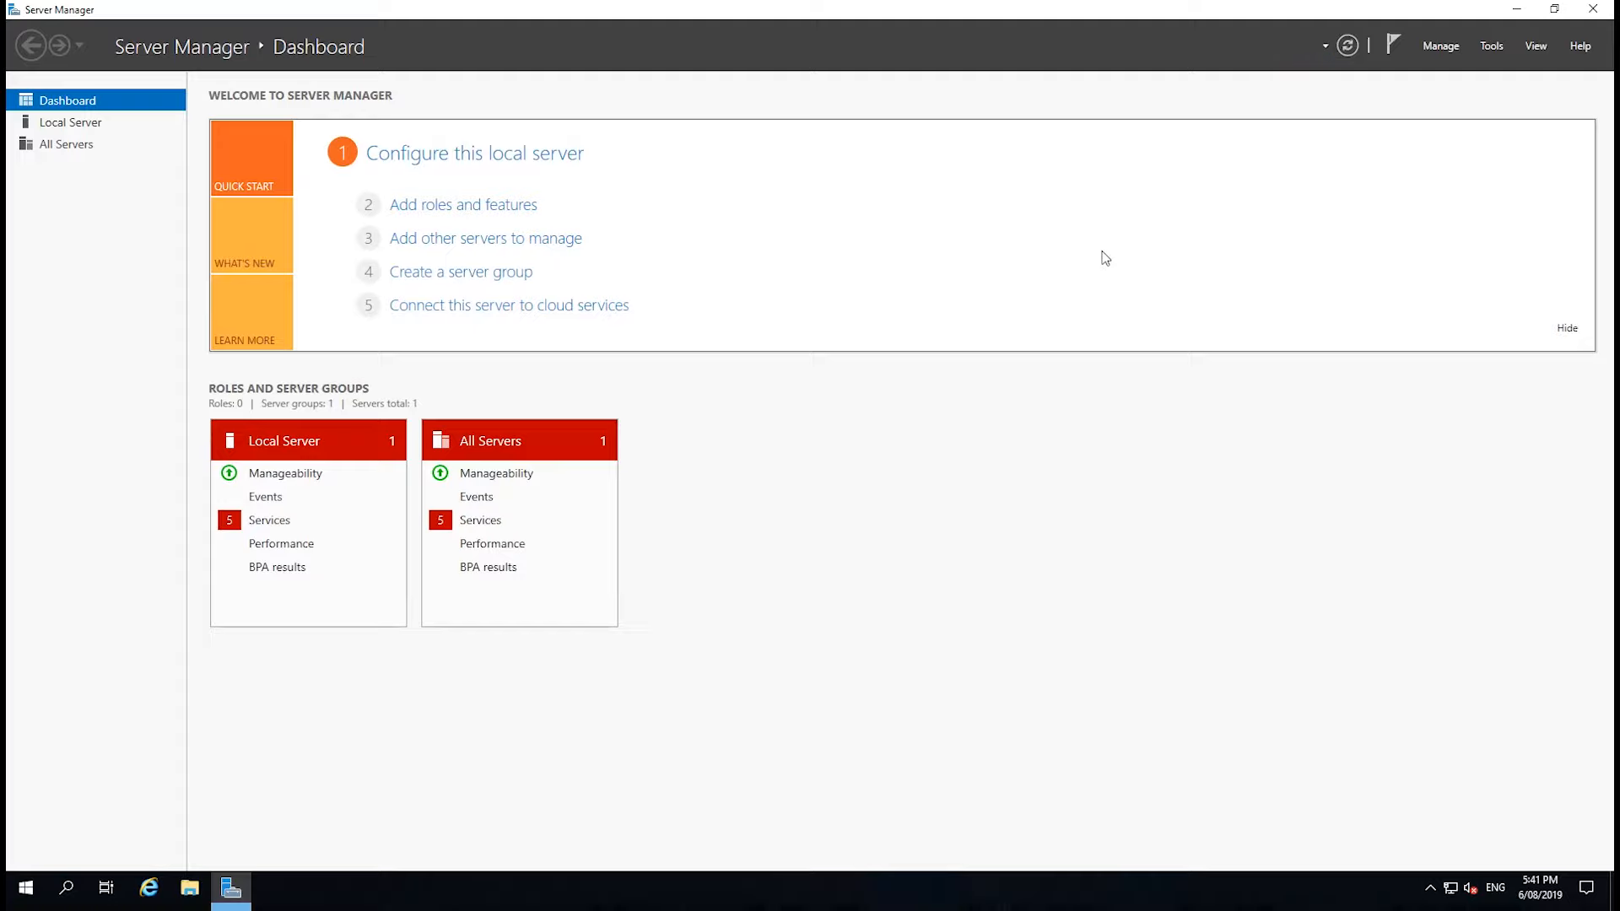
pyautogui.click(1430, 51)
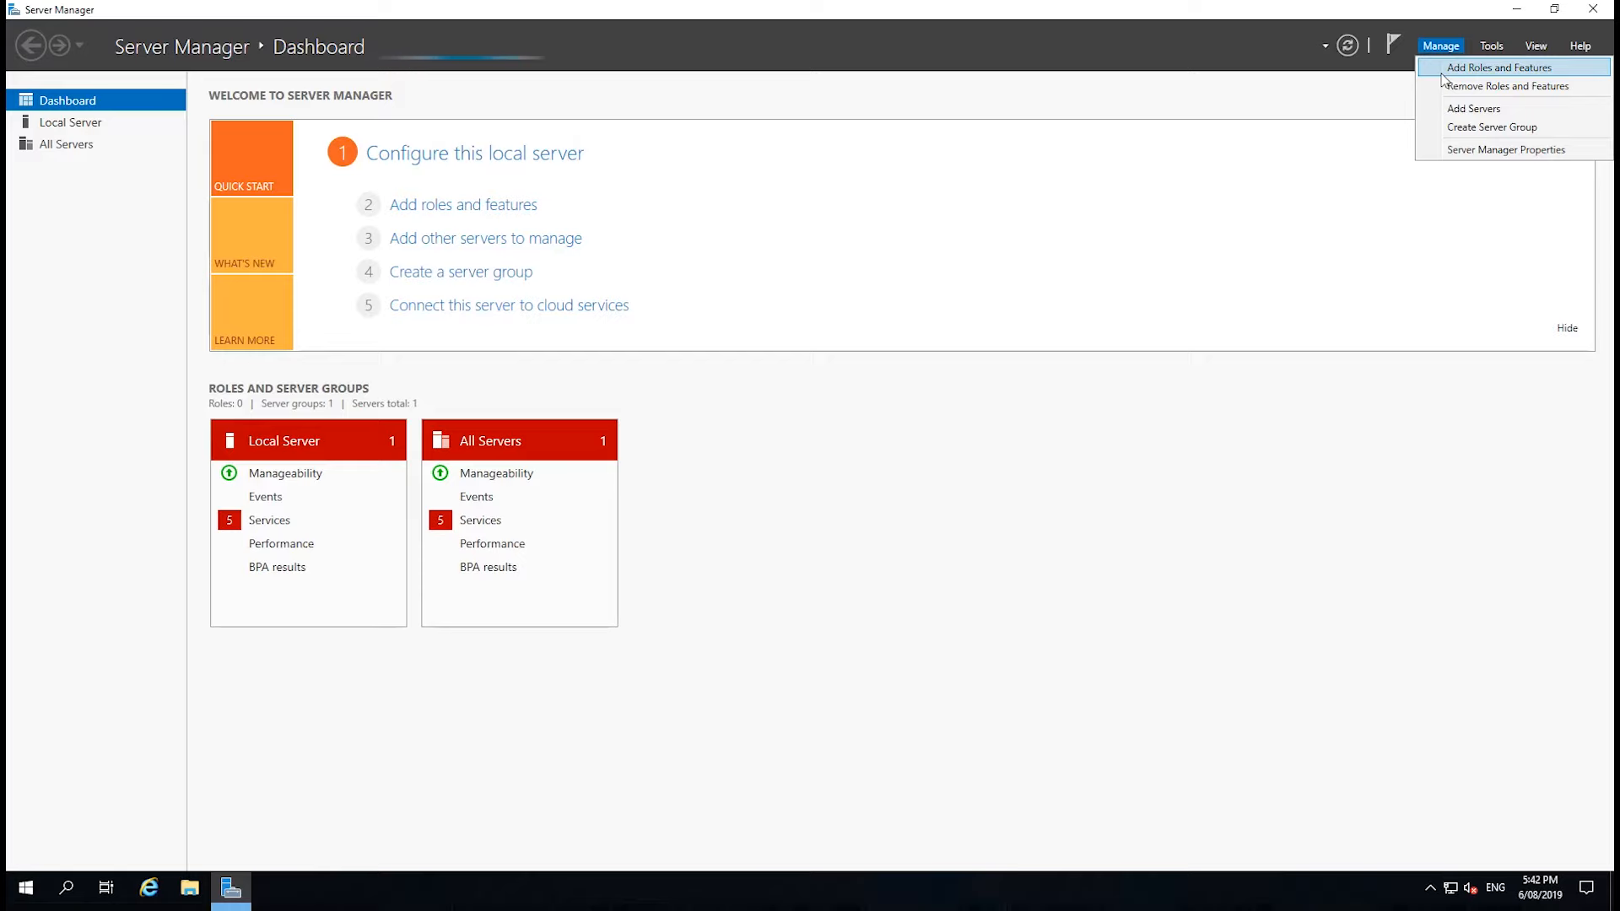
pyautogui.click(1445, 63)
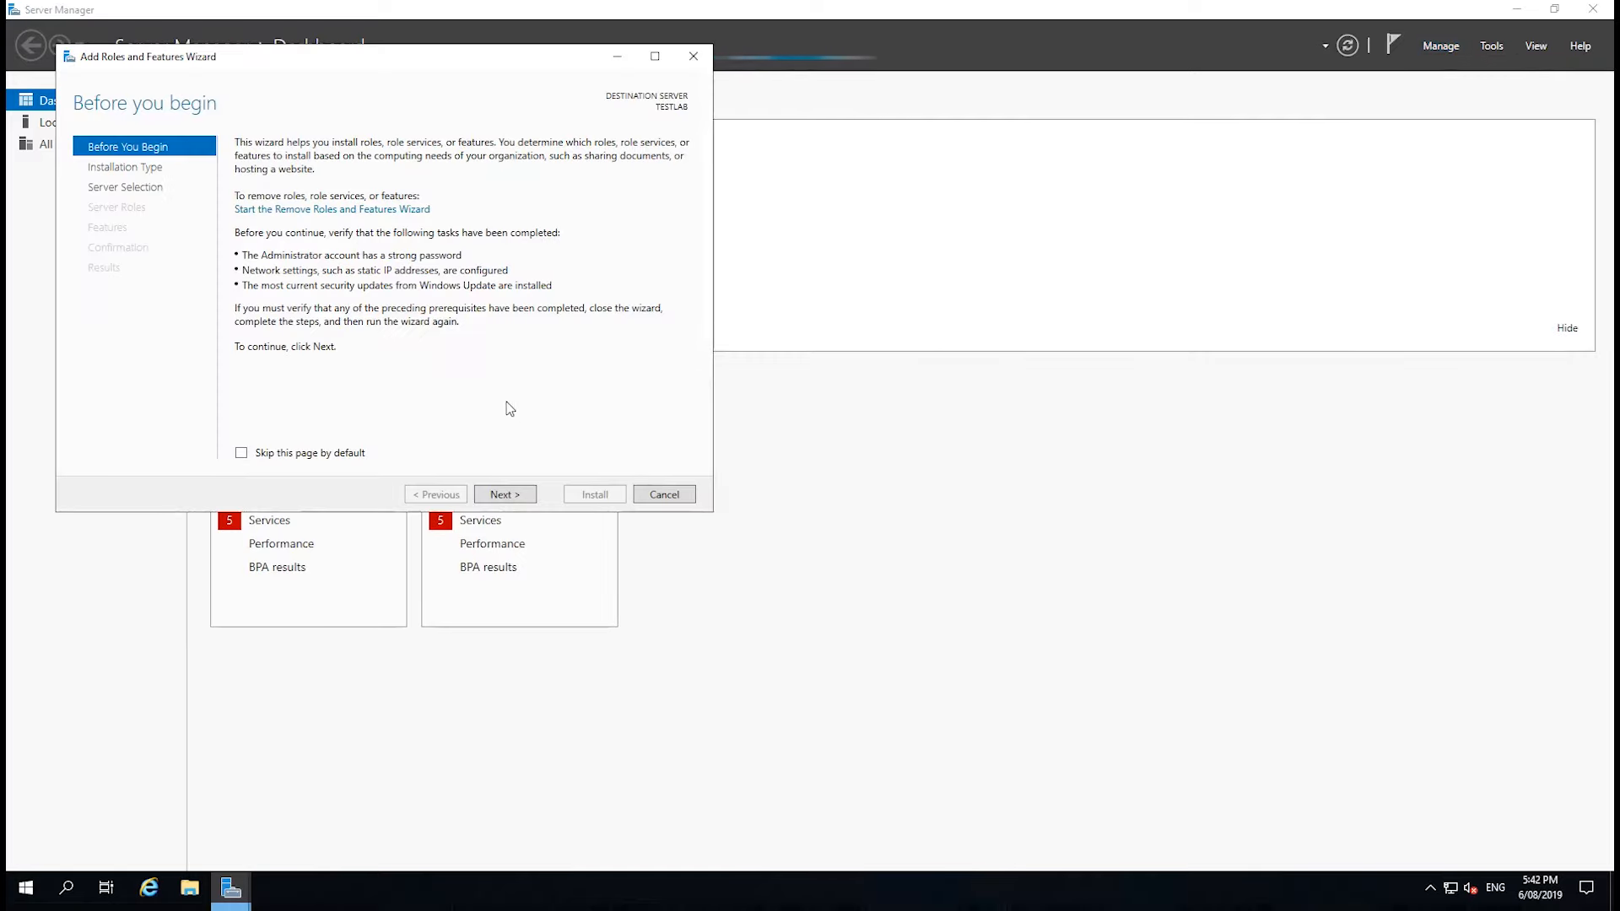
# Choose a role-based or feature-based installation with TESTLAB from the server pool as the destination server.
pyautogui.click(503, 496)
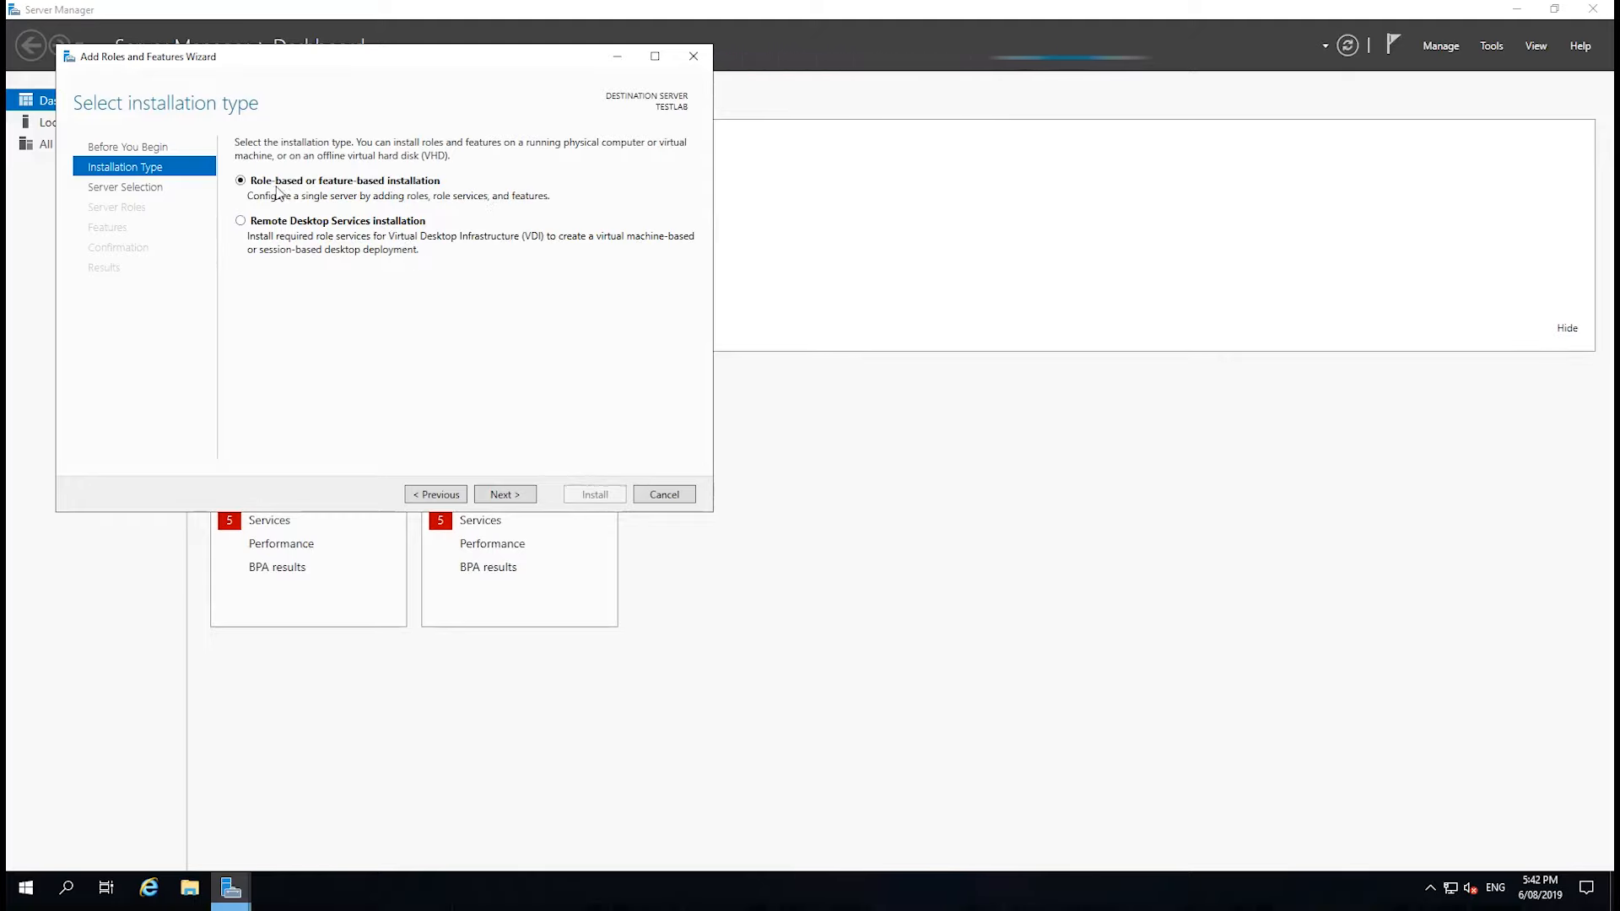
pyautogui.click(498, 496)
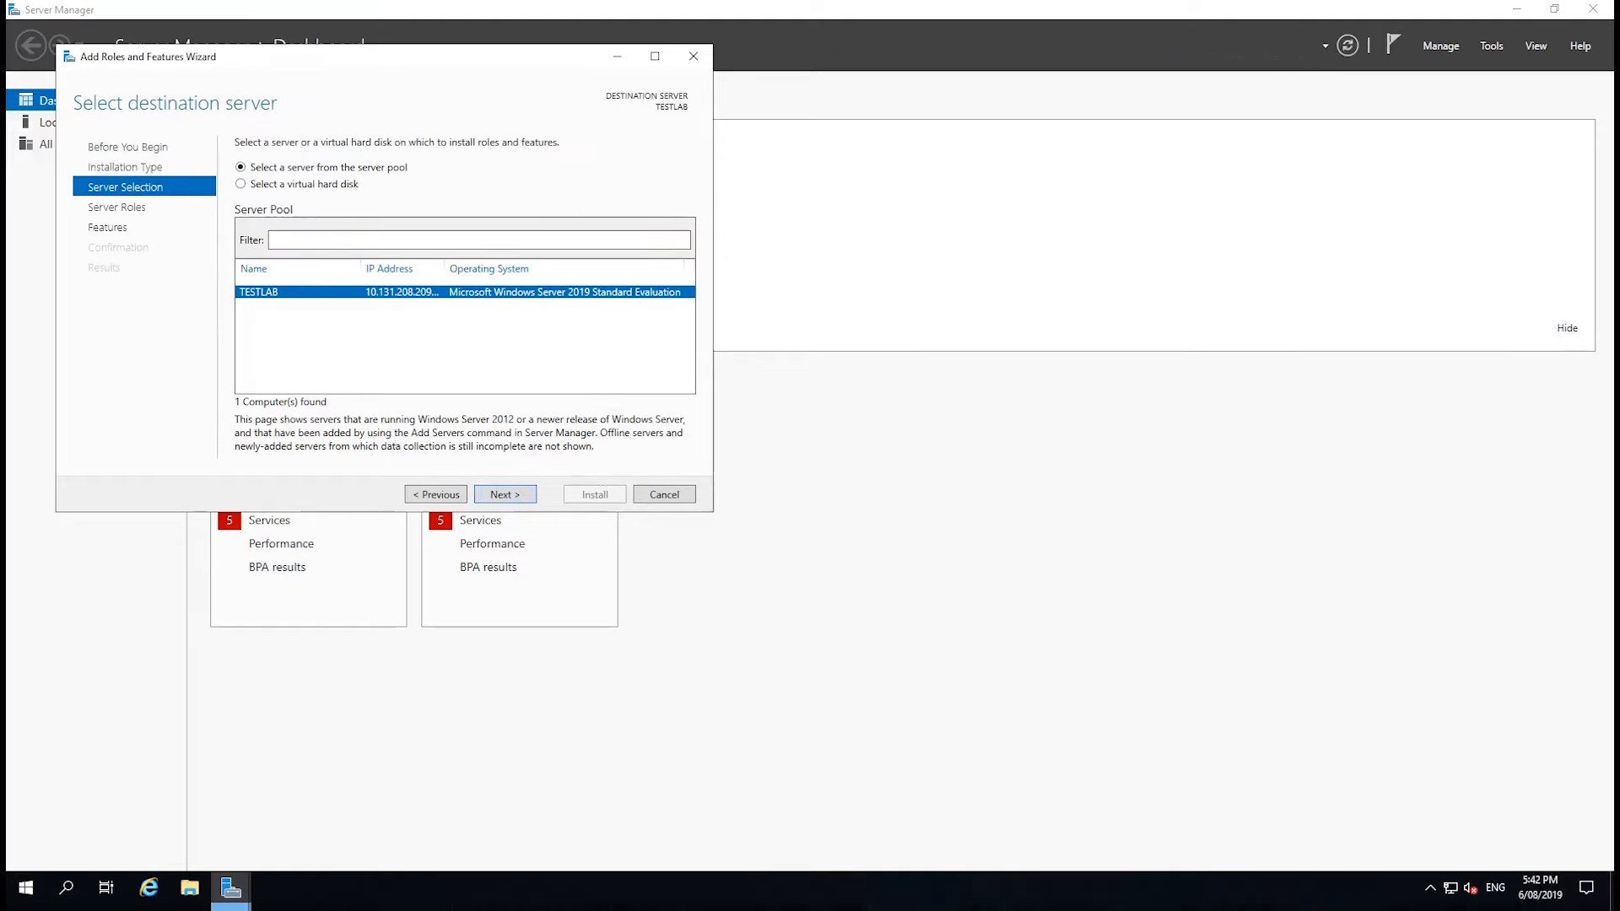
pyautogui.click(504, 494)
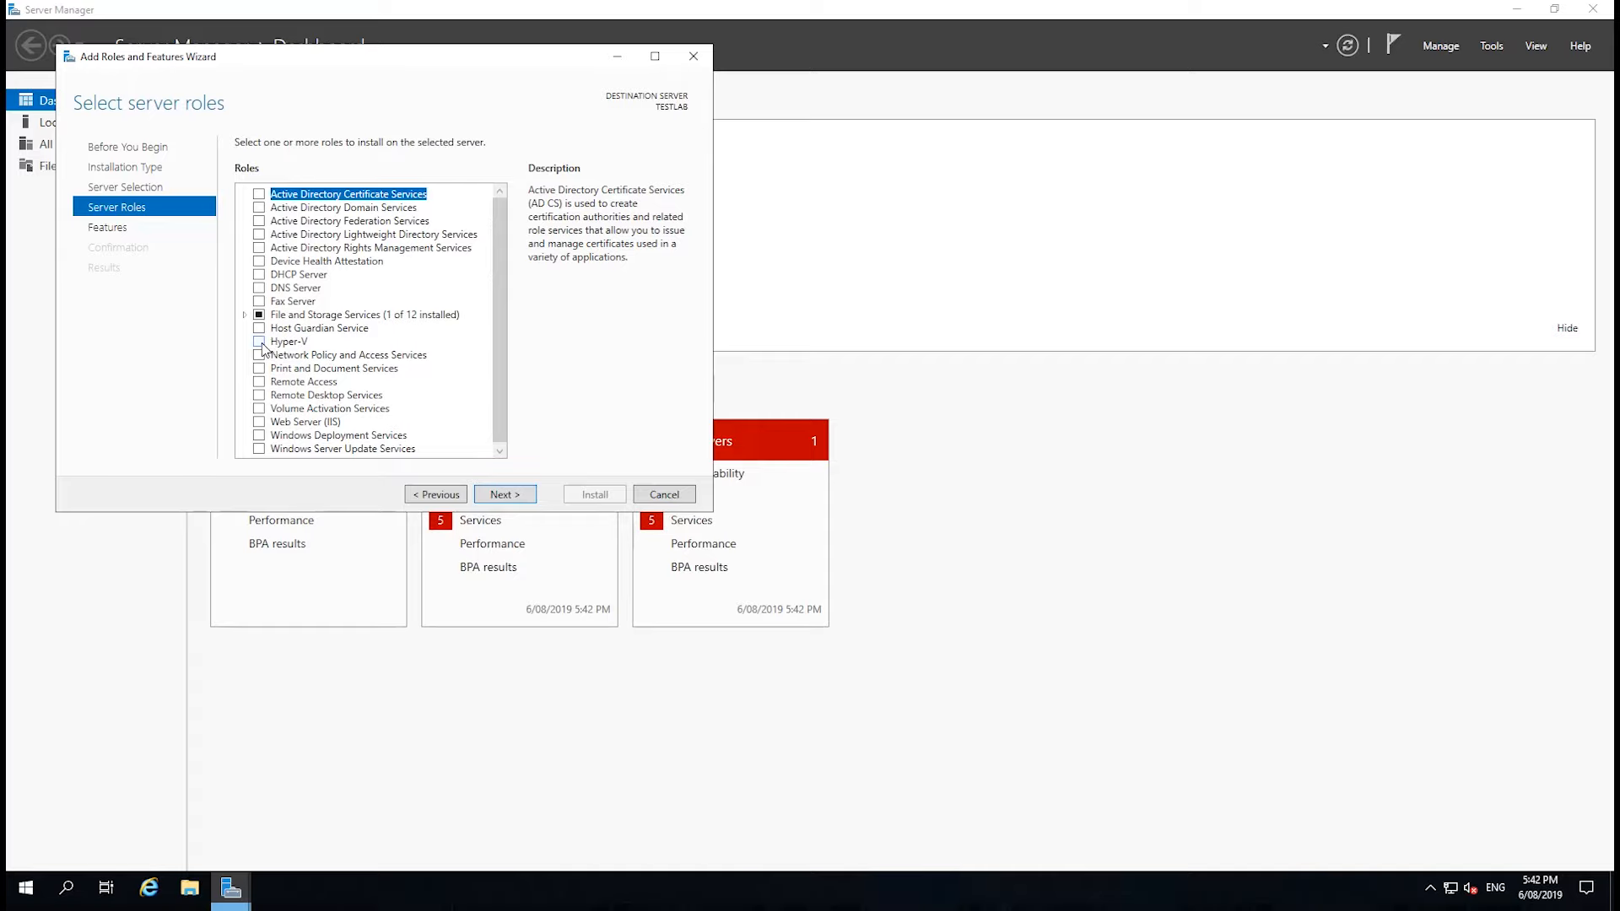
# Select the Hyper-V server role together with its required management tools and continue to the features.
pyautogui.click(260, 342)
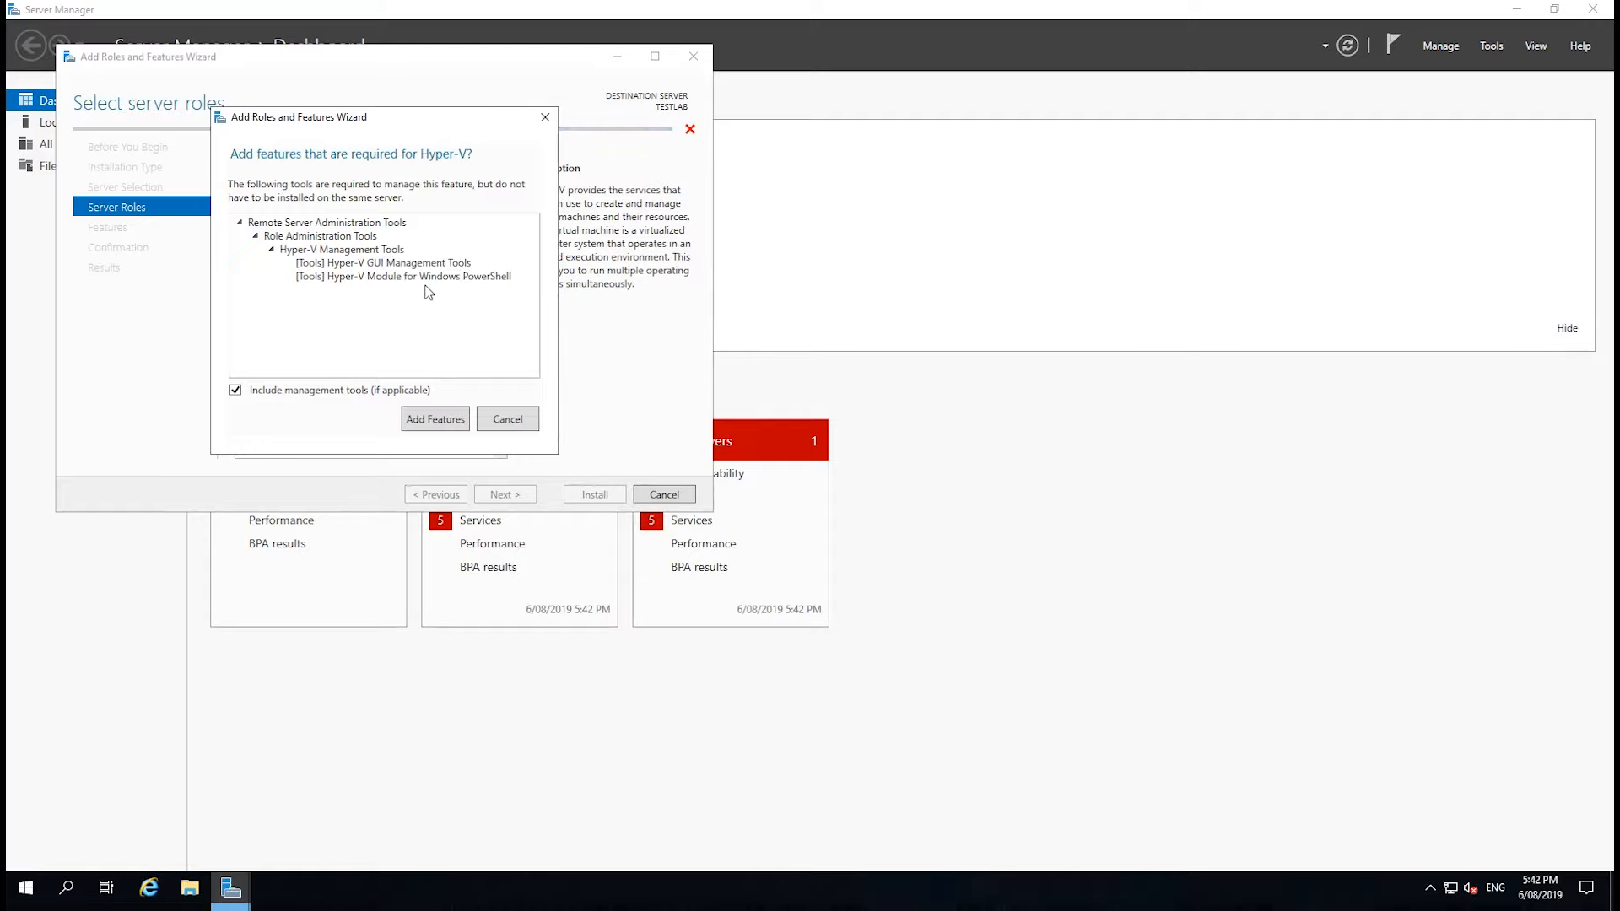
pyautogui.click(435, 420)
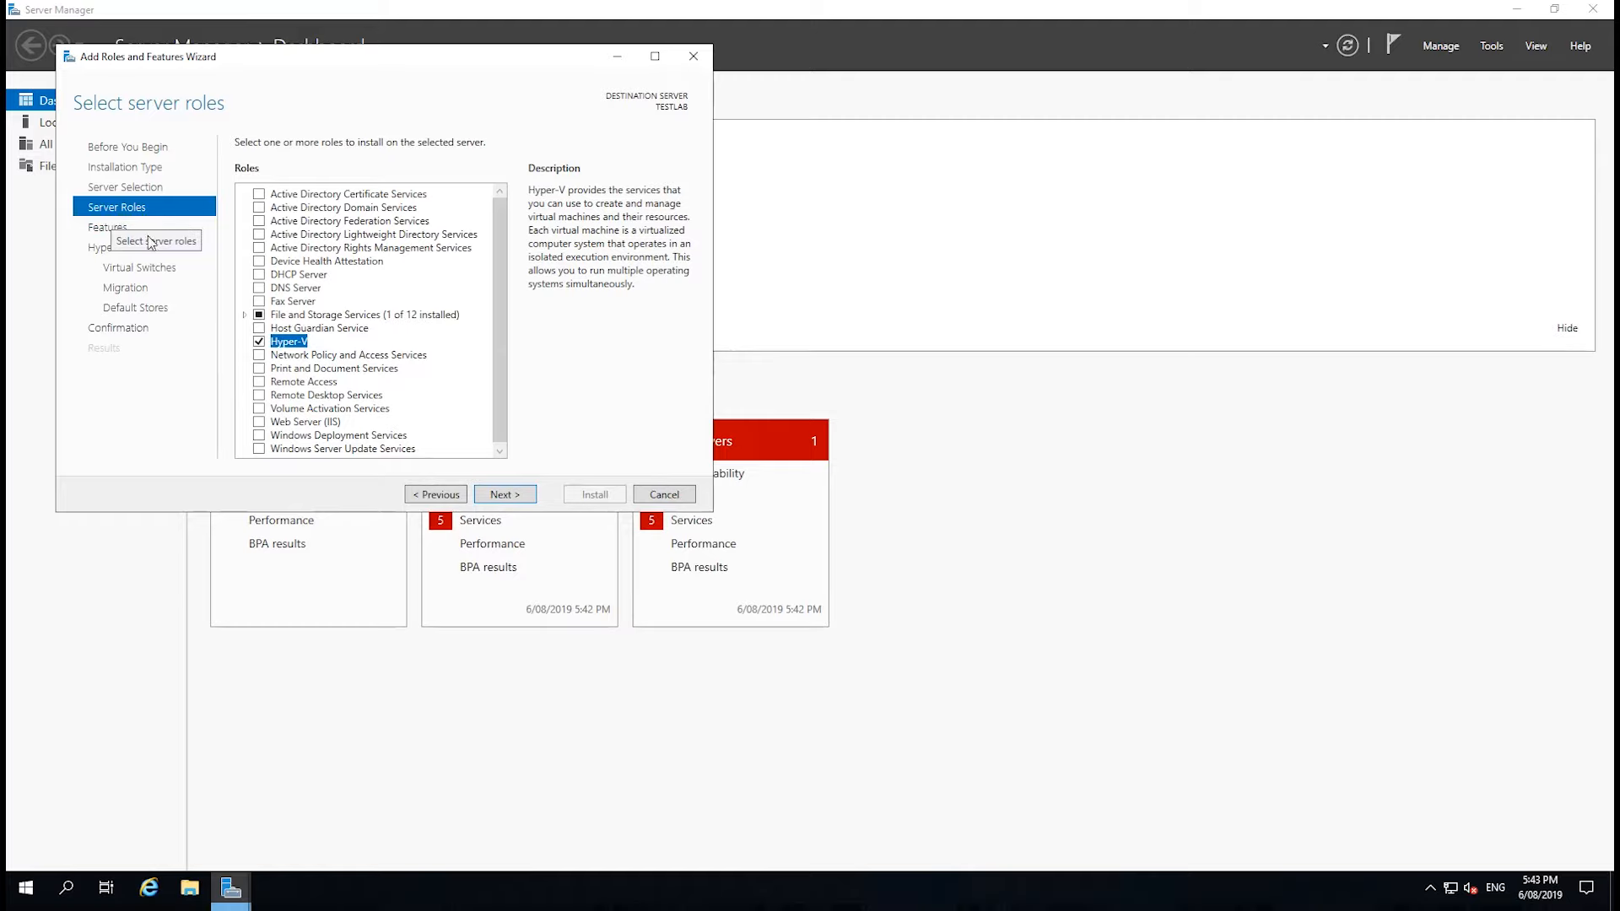
pyautogui.click(501, 496)
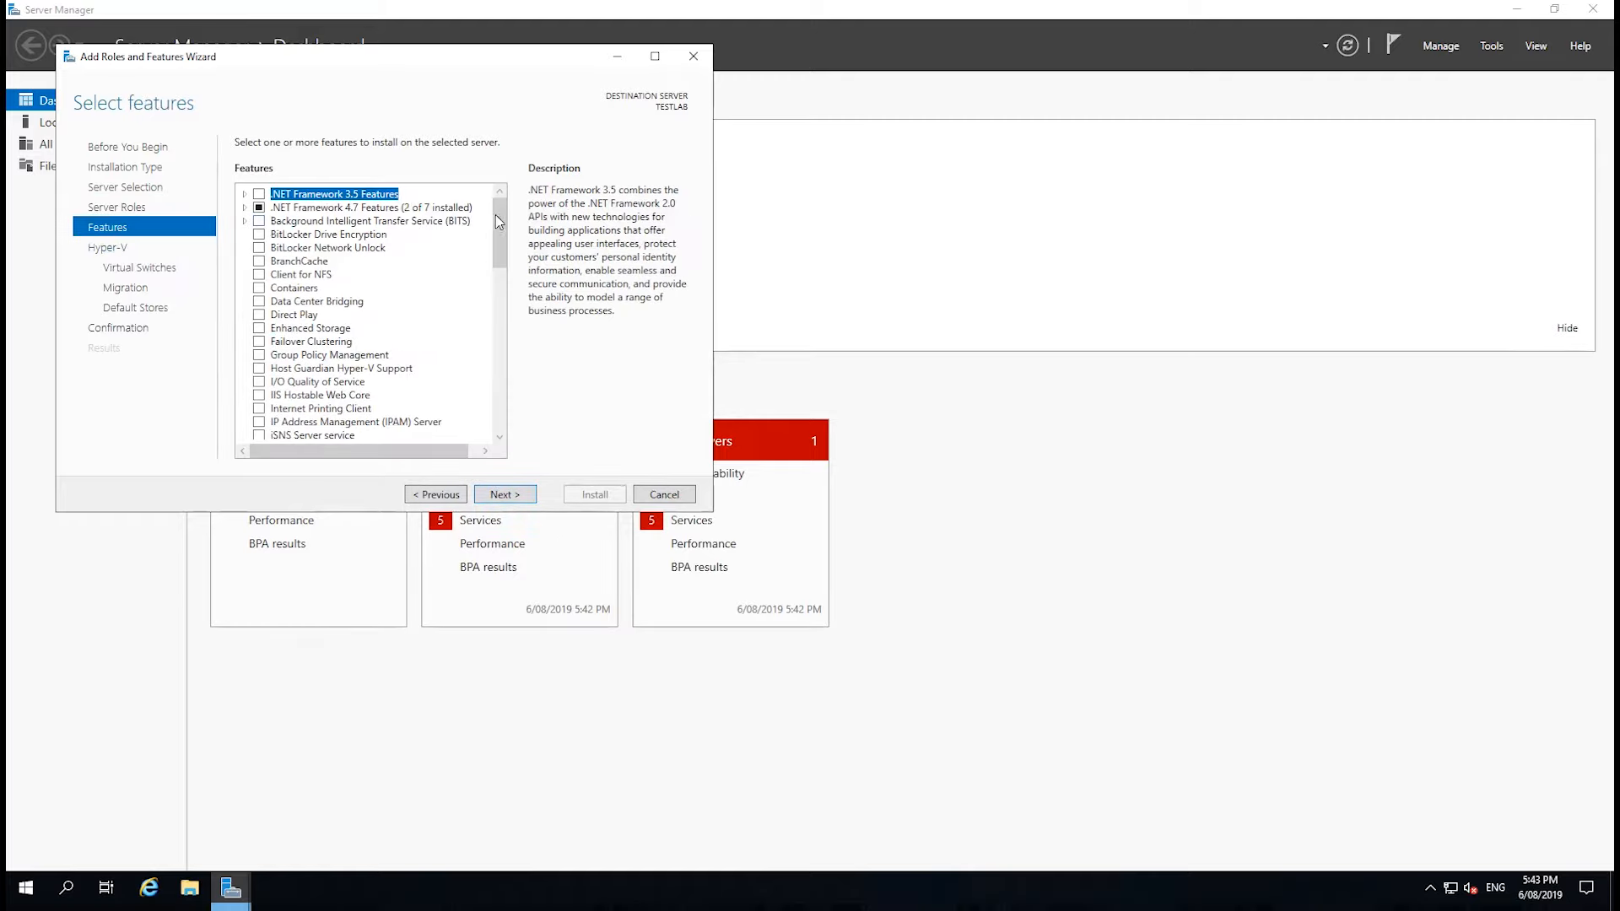
# Examine the feature list, including Windows PowerShell and the Hyper-V Management Tools under Remote Server Administration Tools.
pyautogui.moveTo(495, 215); pyautogui.dragTo(487, 394)
pyautogui.scroll(2, 485, 389)
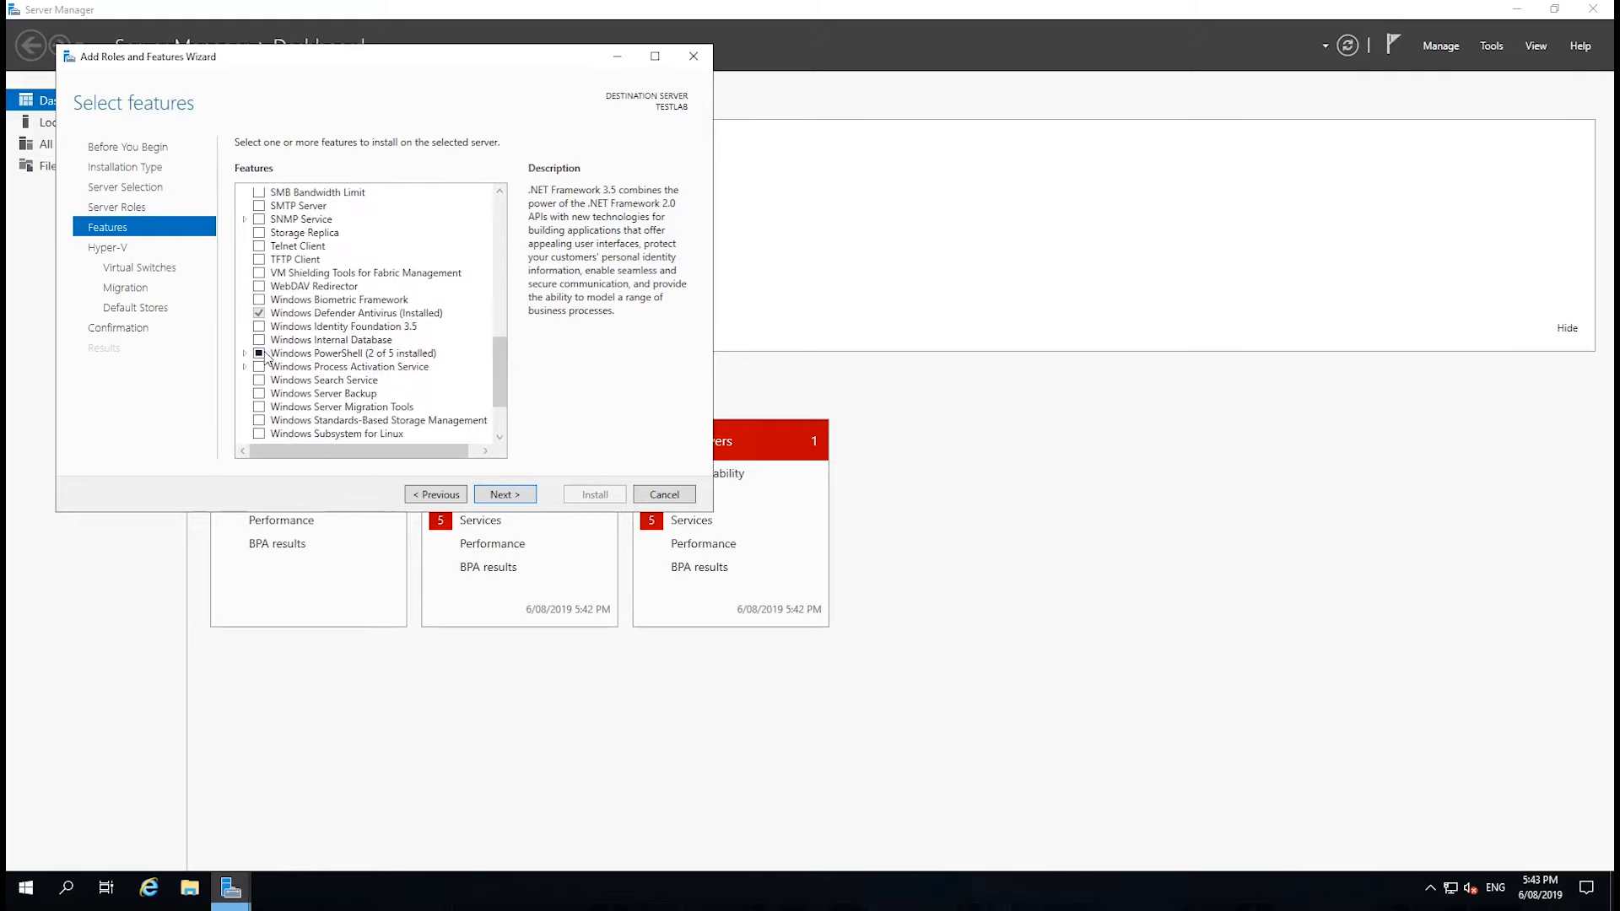
pyautogui.click(245, 354)
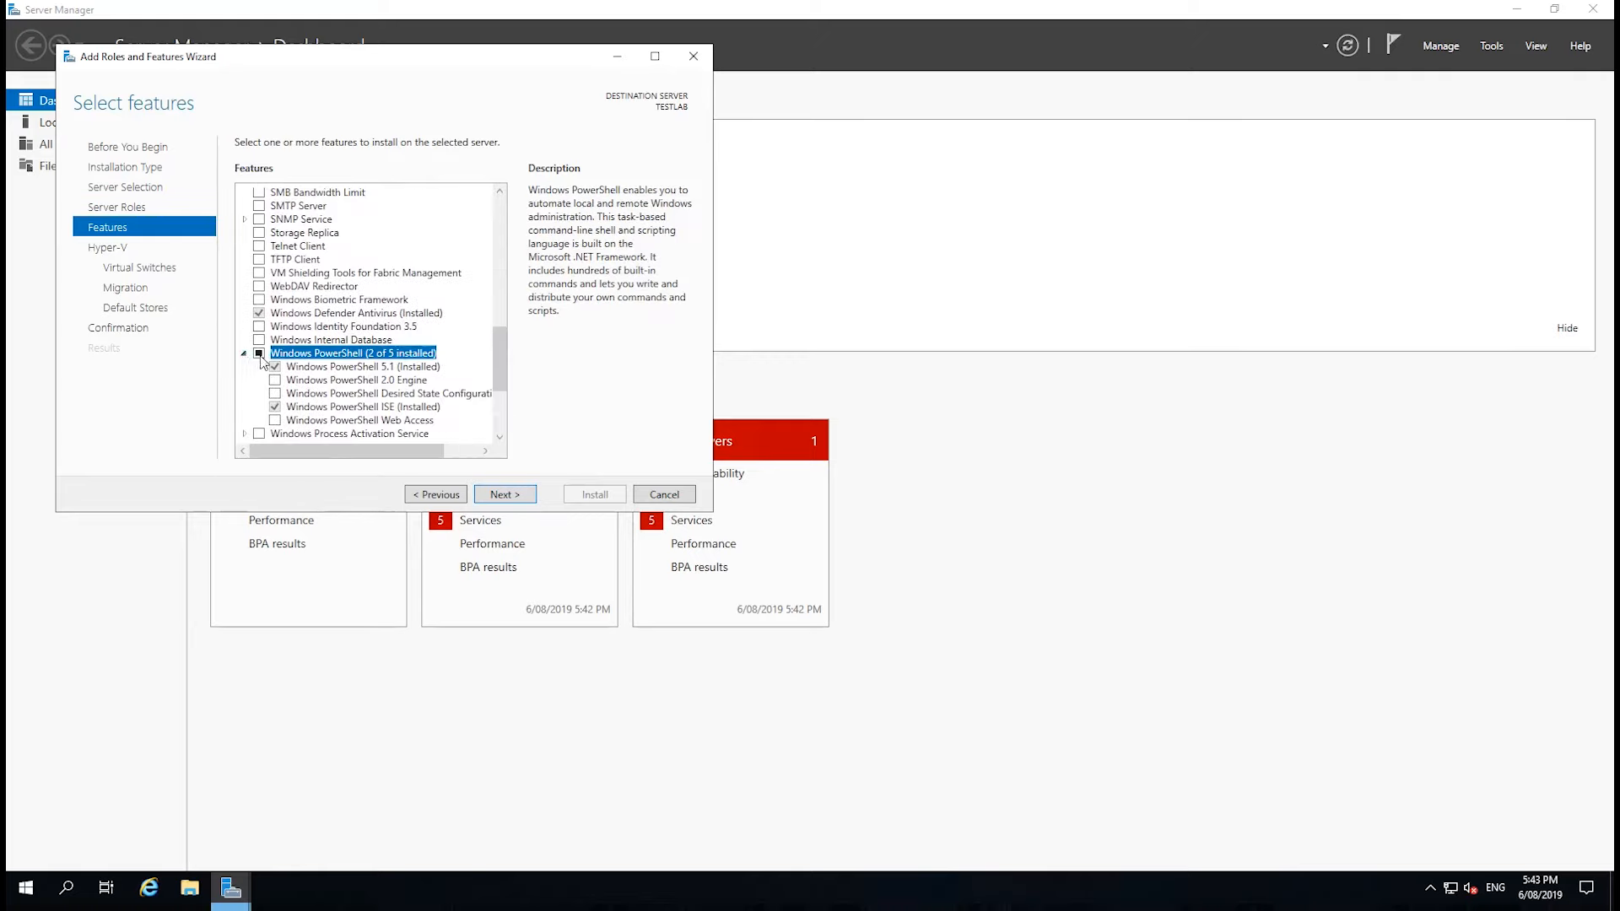
pyautogui.moveTo(500, 358); pyautogui.dragTo(497, 330)
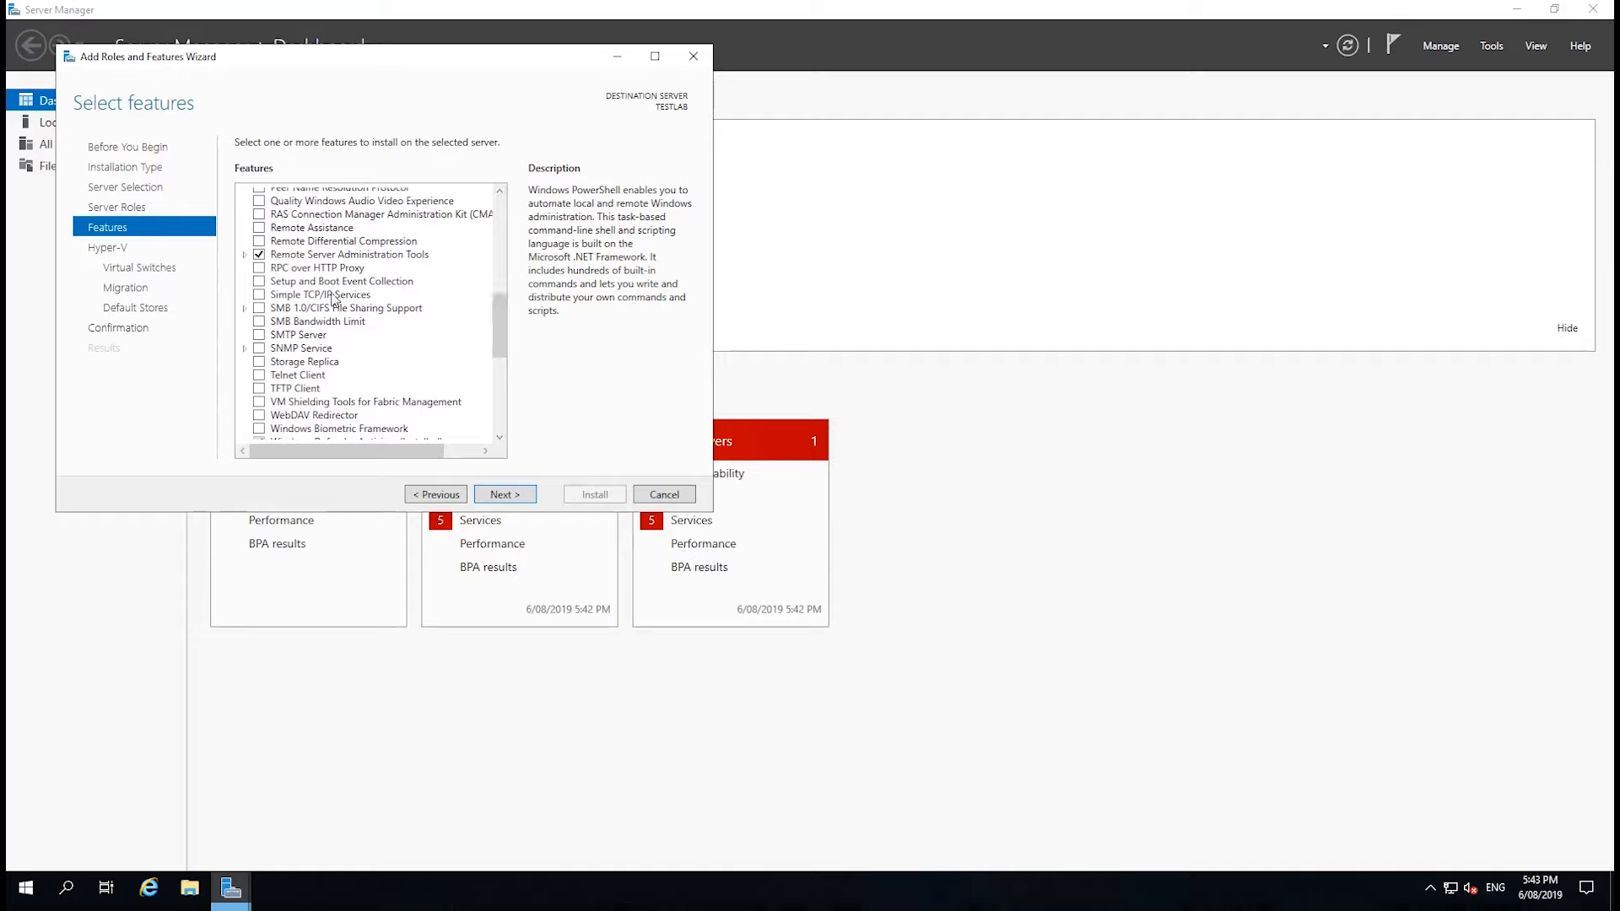
pyautogui.click(244, 254)
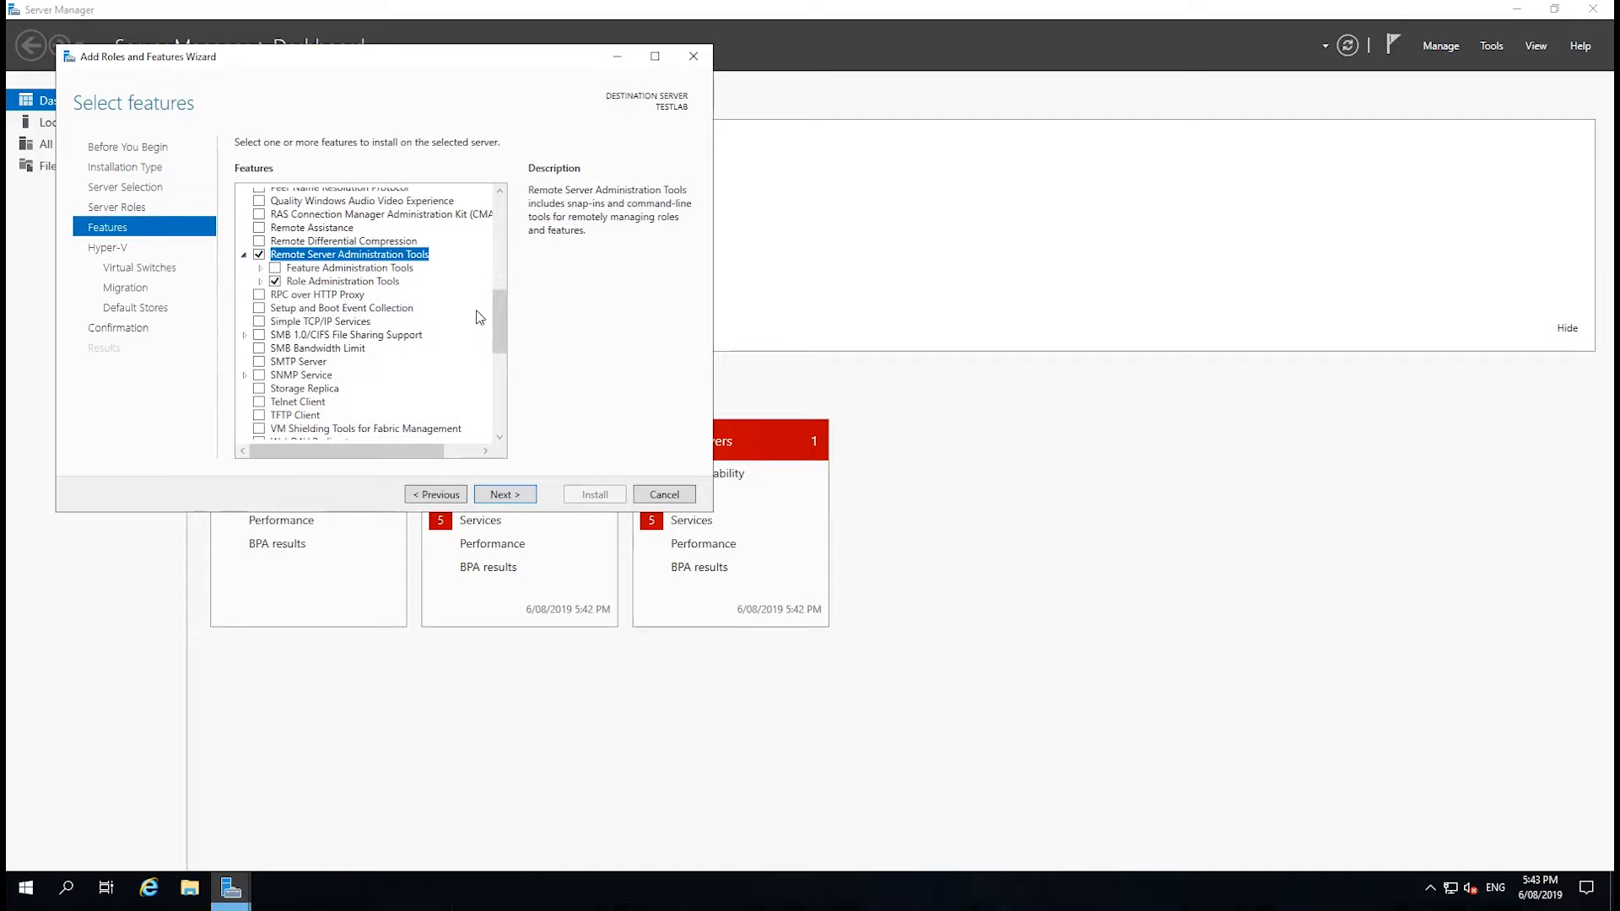
pyautogui.click(260, 281)
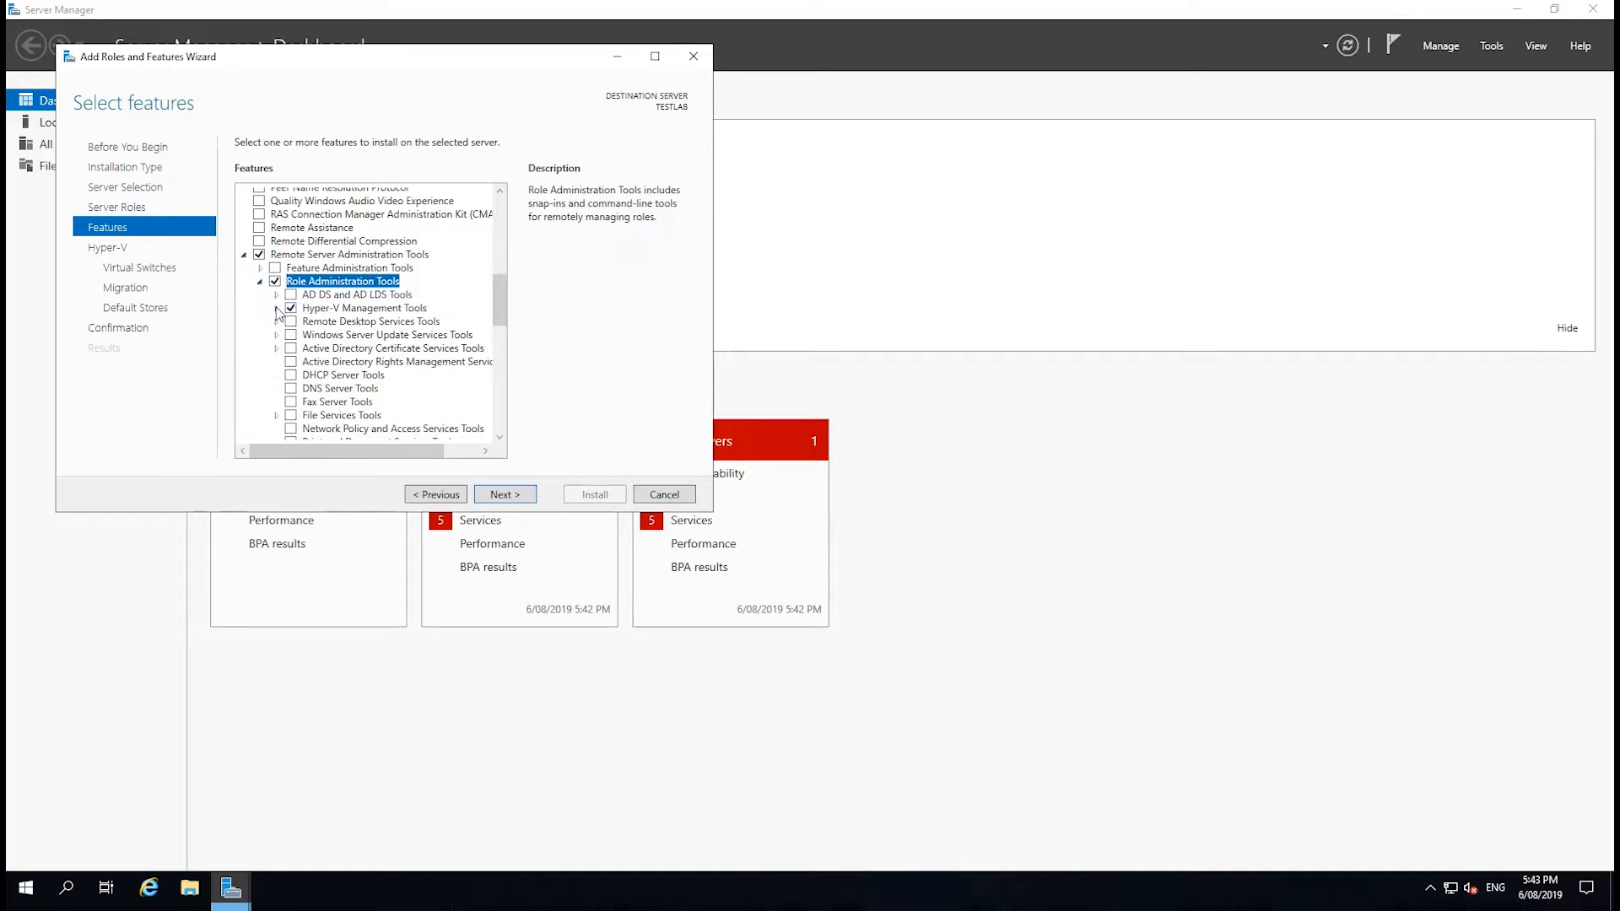
pyautogui.click(277, 309)
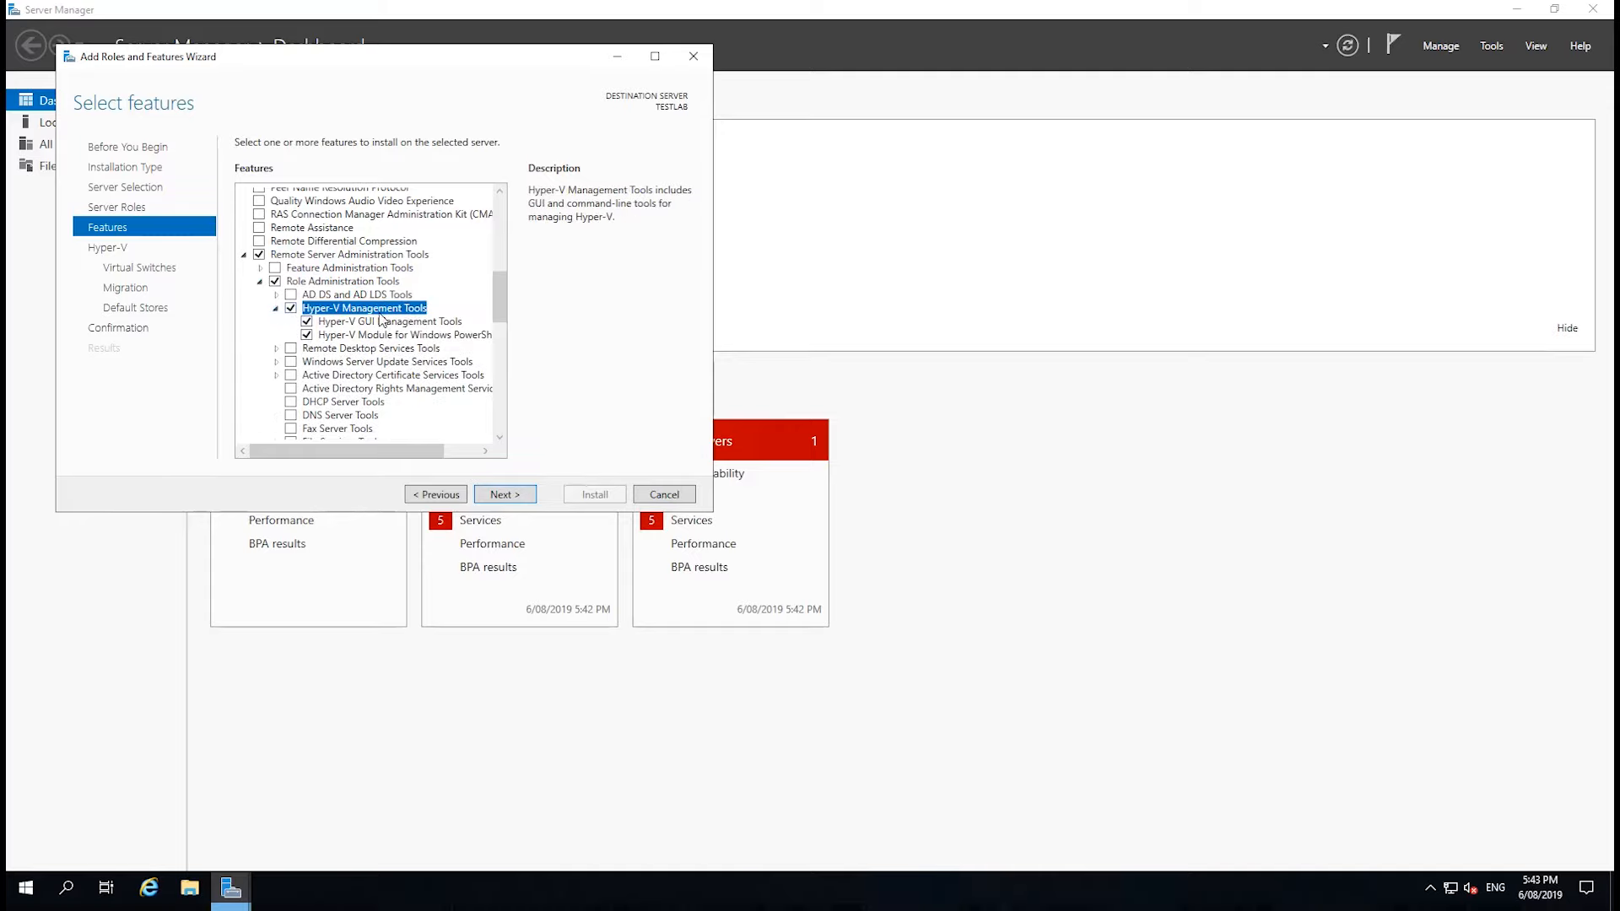
# Create the virtual switch on network adapter NIC2 and allow live migrations of virtual machines authenticated with CredSSP.
pyautogui.click(506, 496)
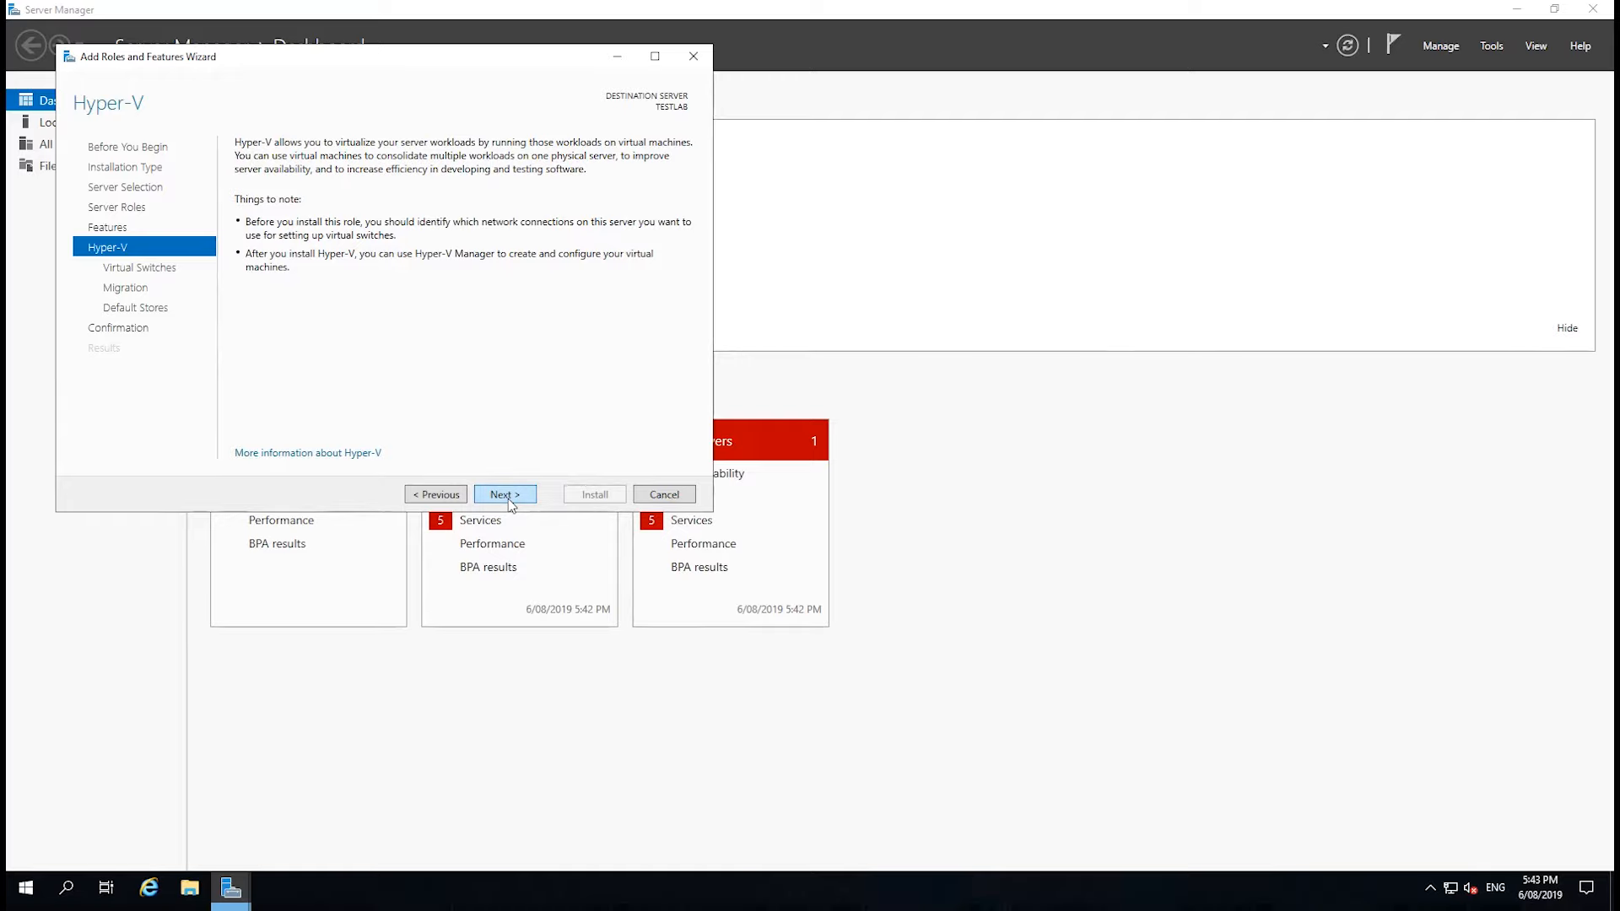
pyautogui.click(506, 496)
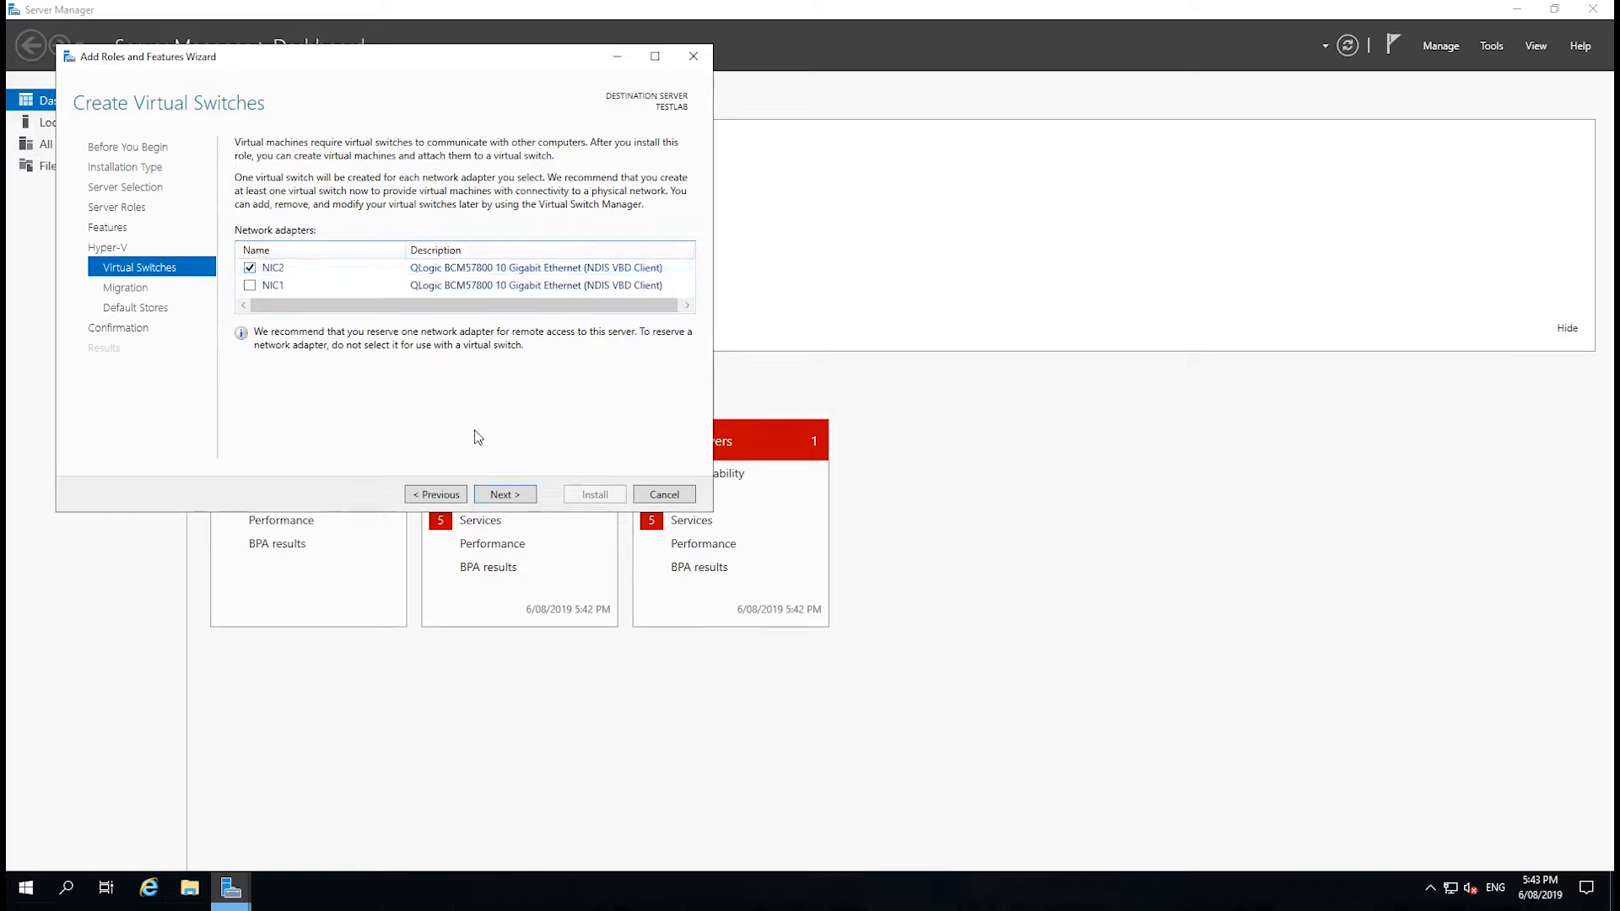
pyautogui.click(516, 494)
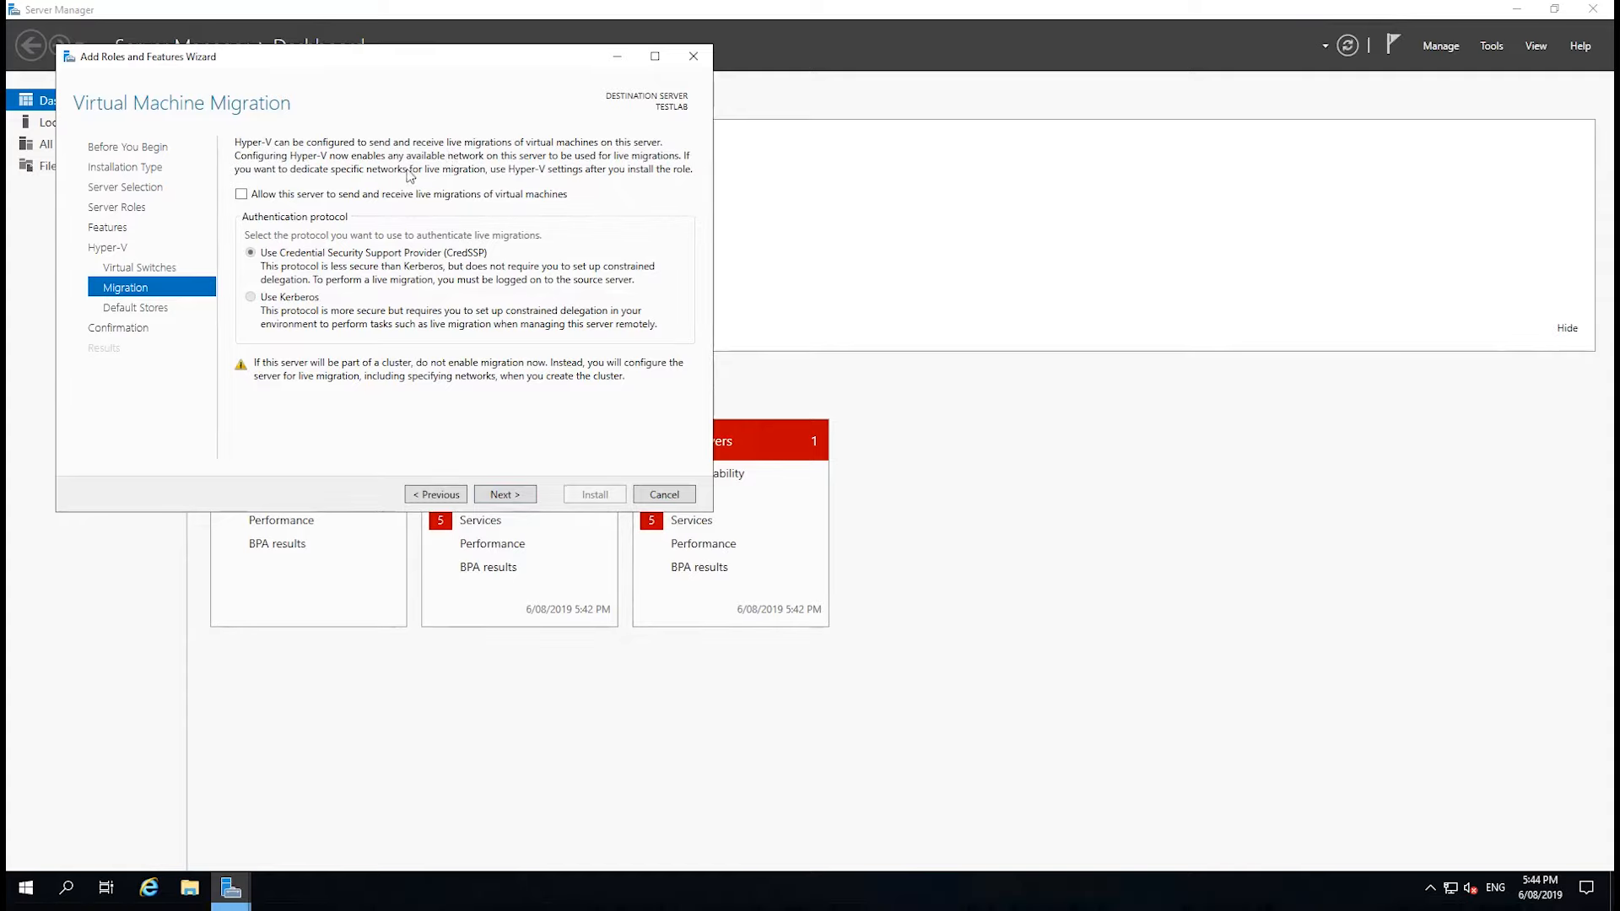
pyautogui.click(242, 195)
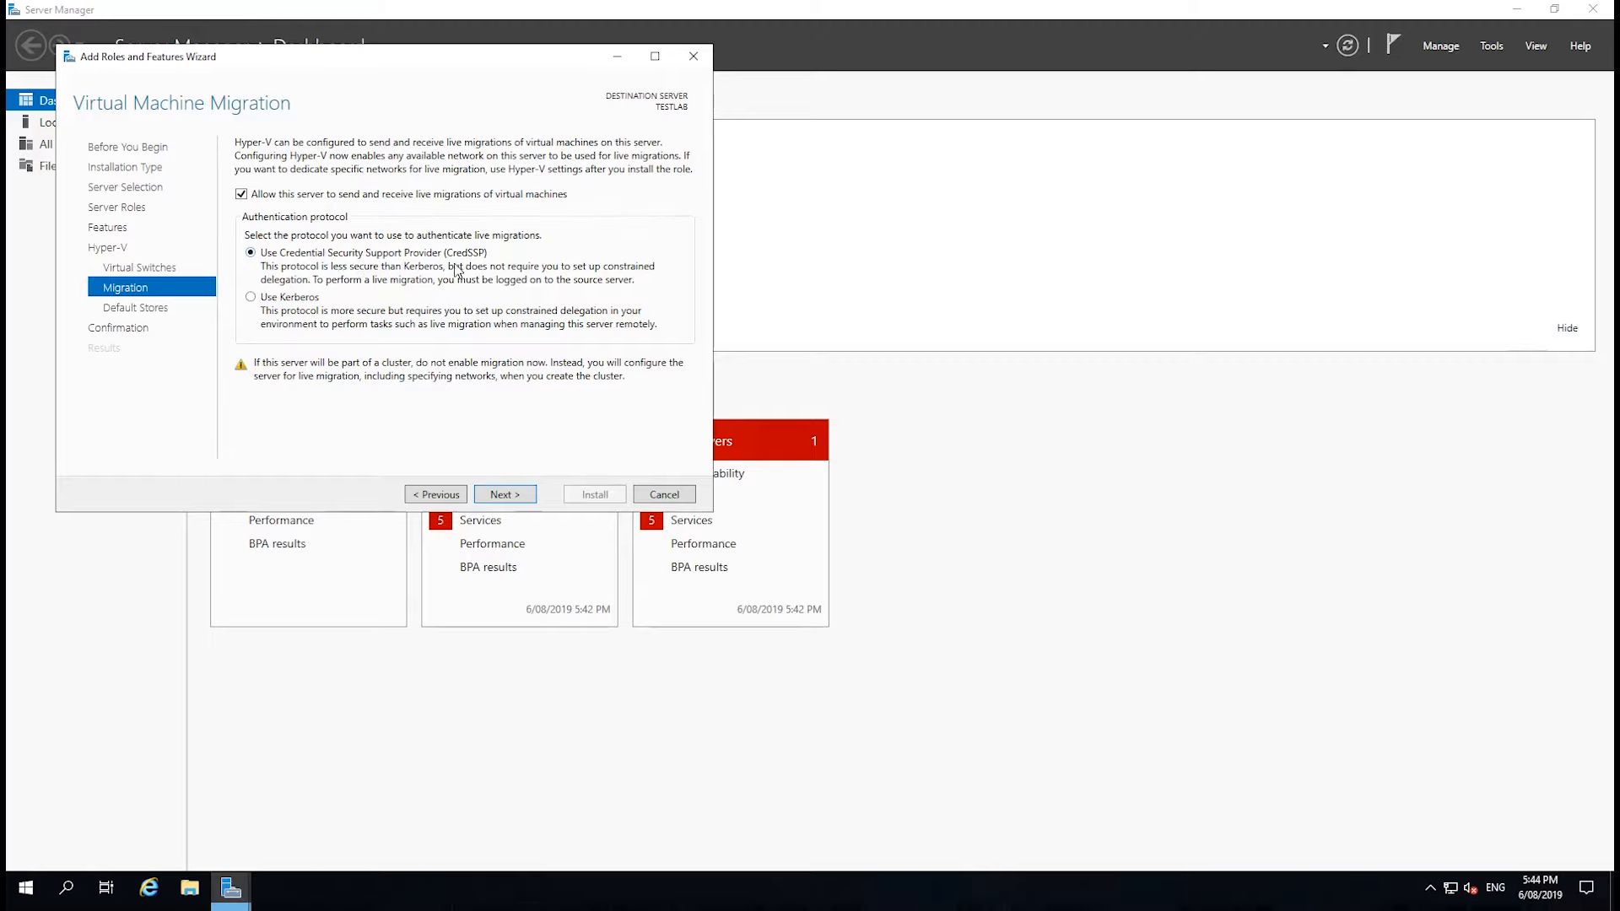
pyautogui.click(517, 497)
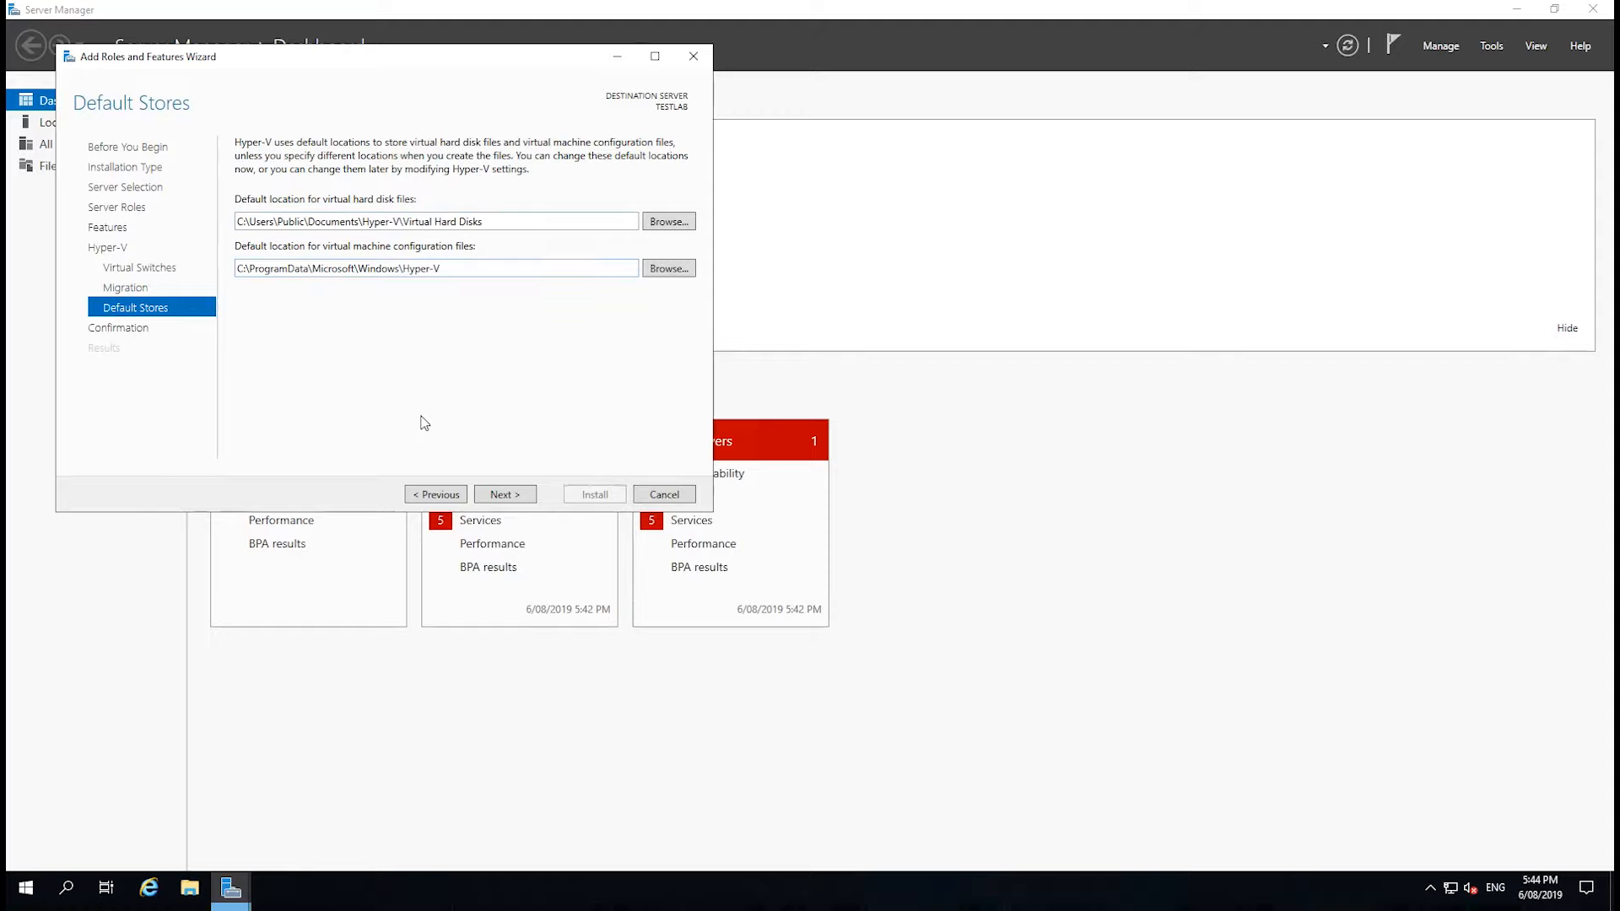
# Switch to a maximized File Explorer window and examine the server's drives under This PC.
pyautogui.click(190, 889)
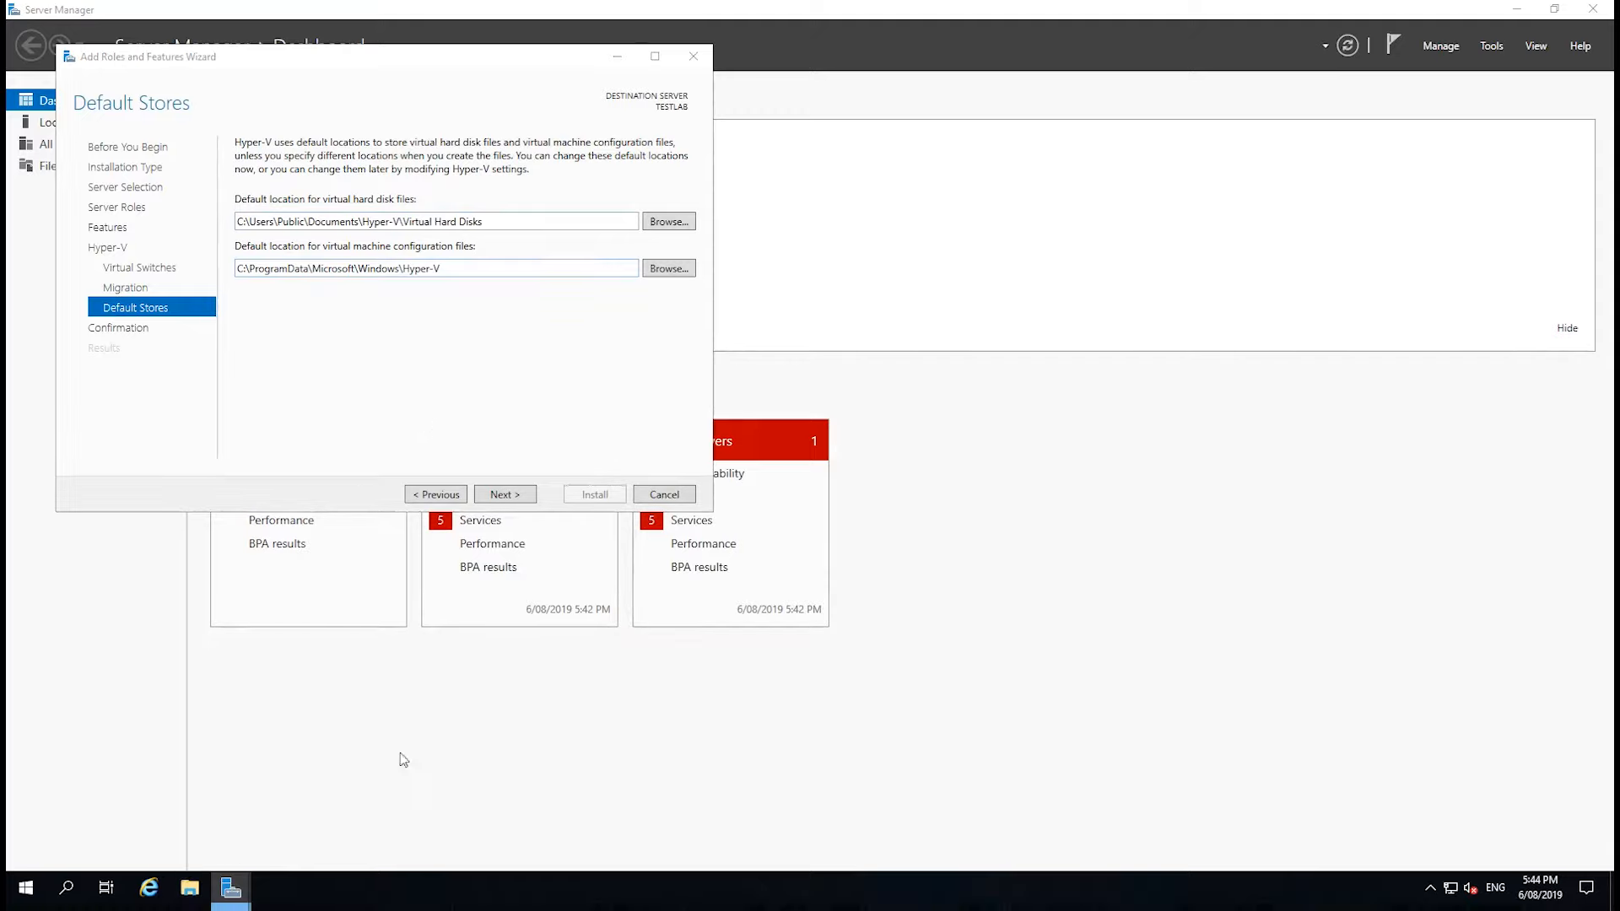
pyautogui.click(600, 174)
pyautogui.click(189, 883)
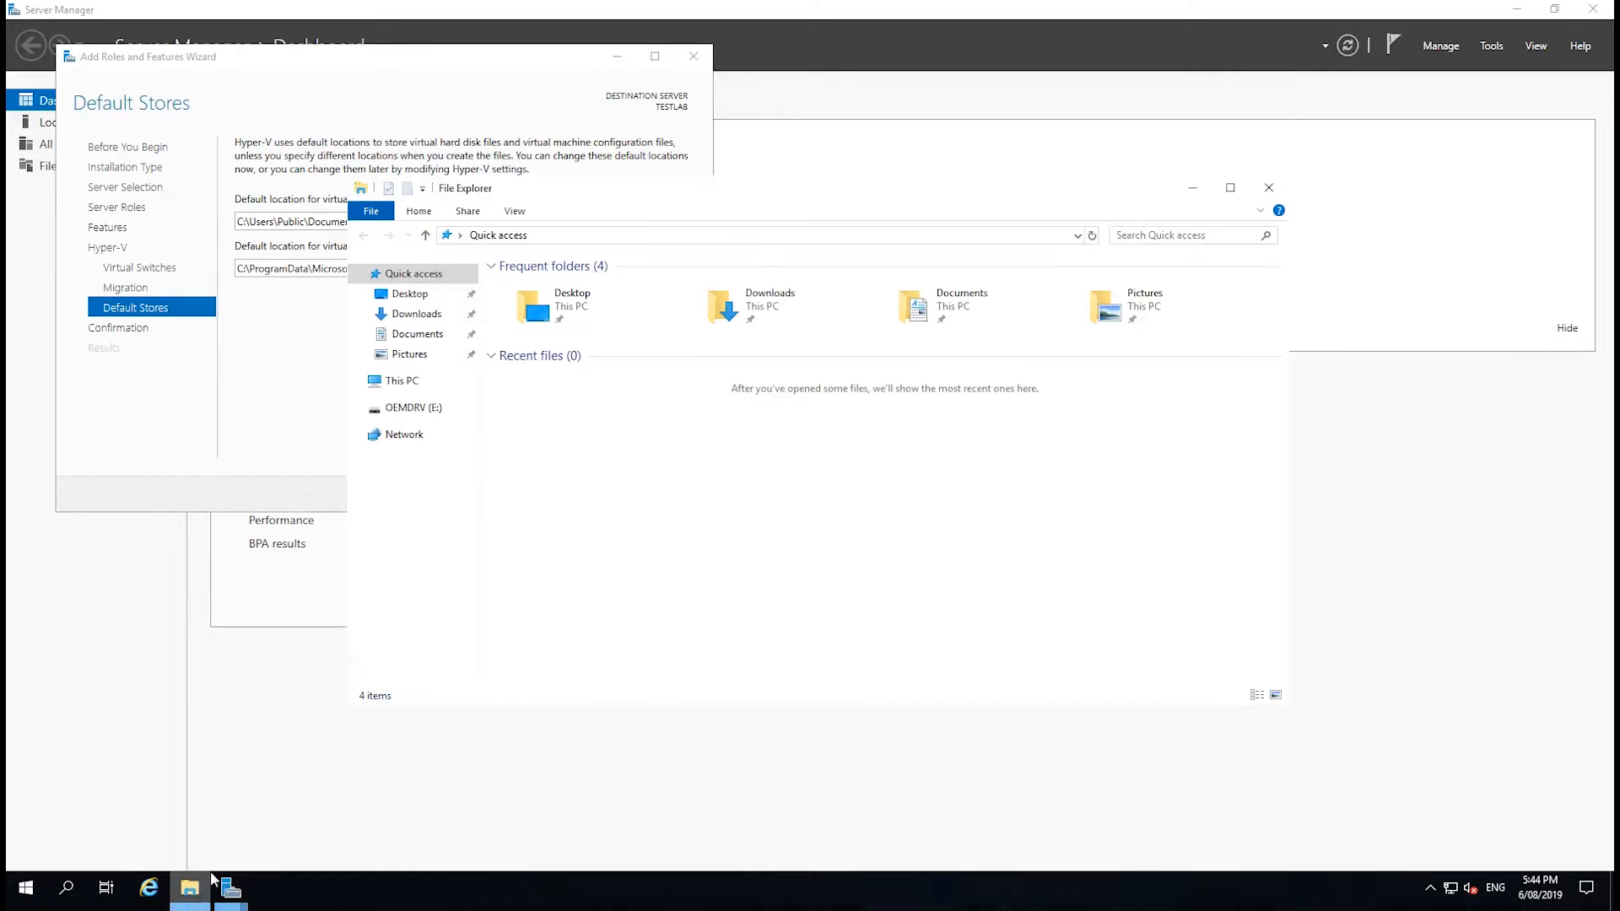
pyautogui.doubleClick(612, 191)
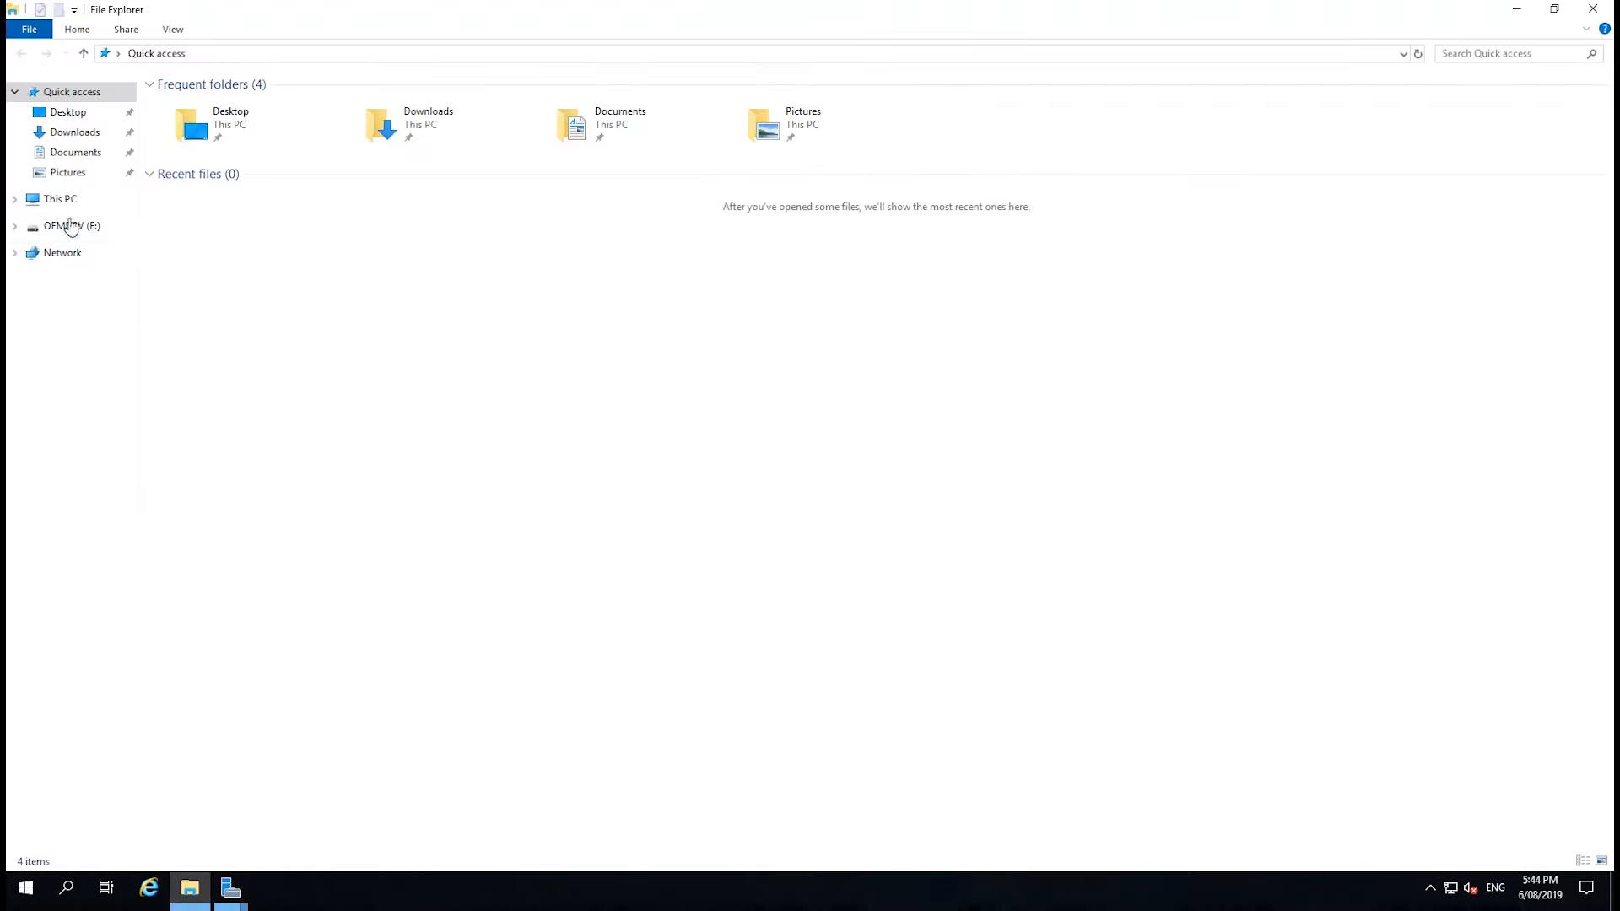
pyautogui.click(67, 205)
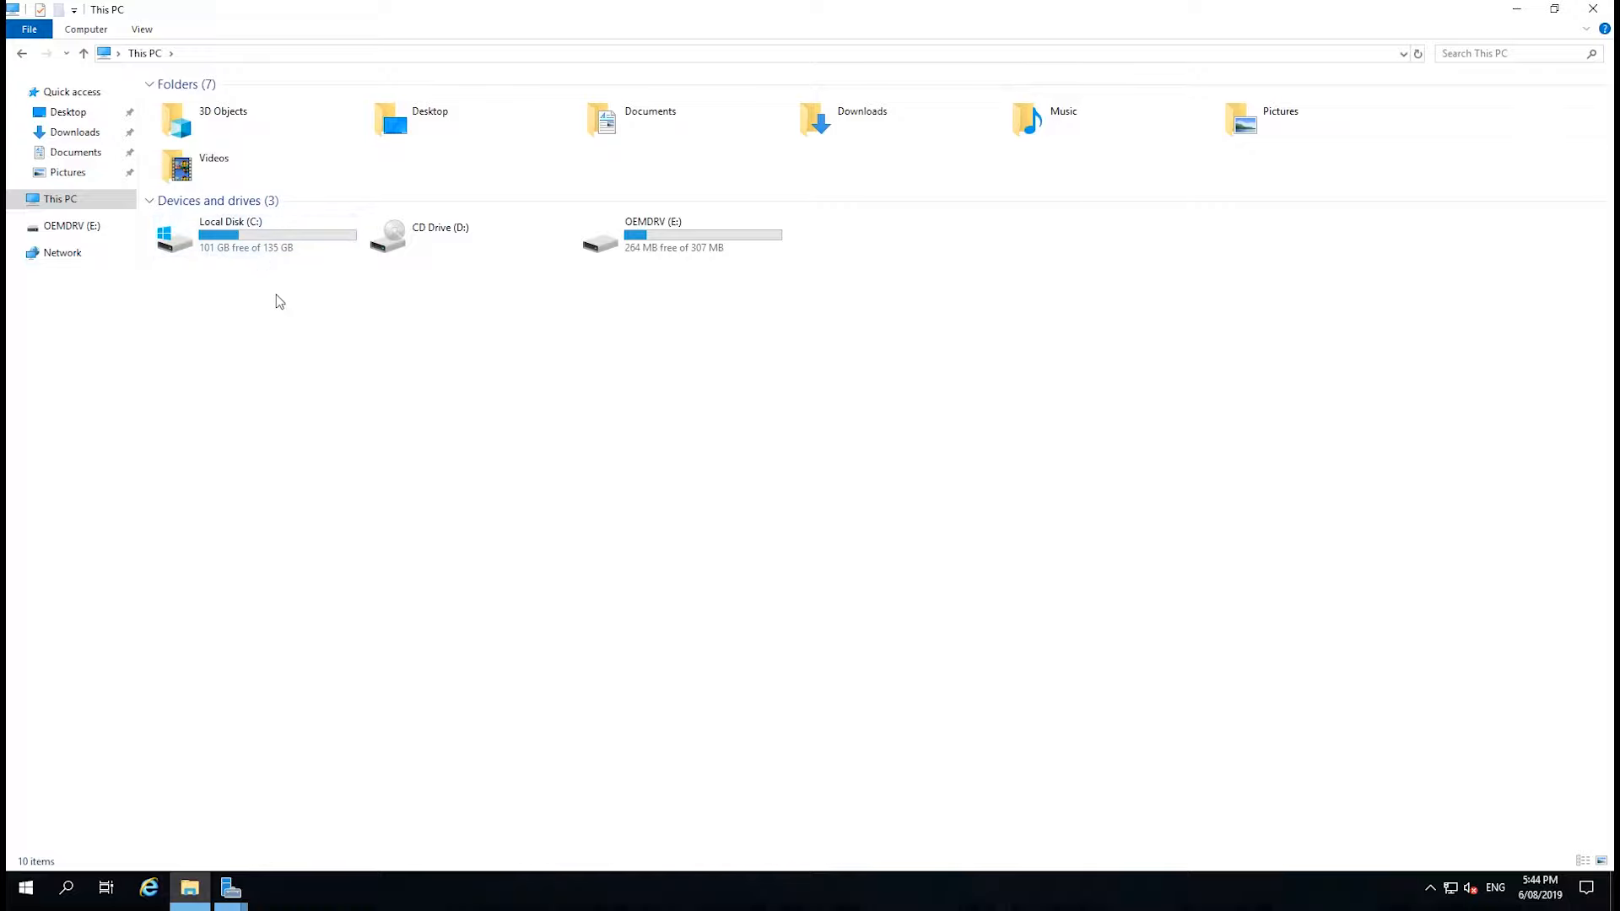
# Open Disk Management and initialize Disk 0 with the GPT partition style.
pyautogui.click(20, 893)
pyautogui.rightClick(20, 893)
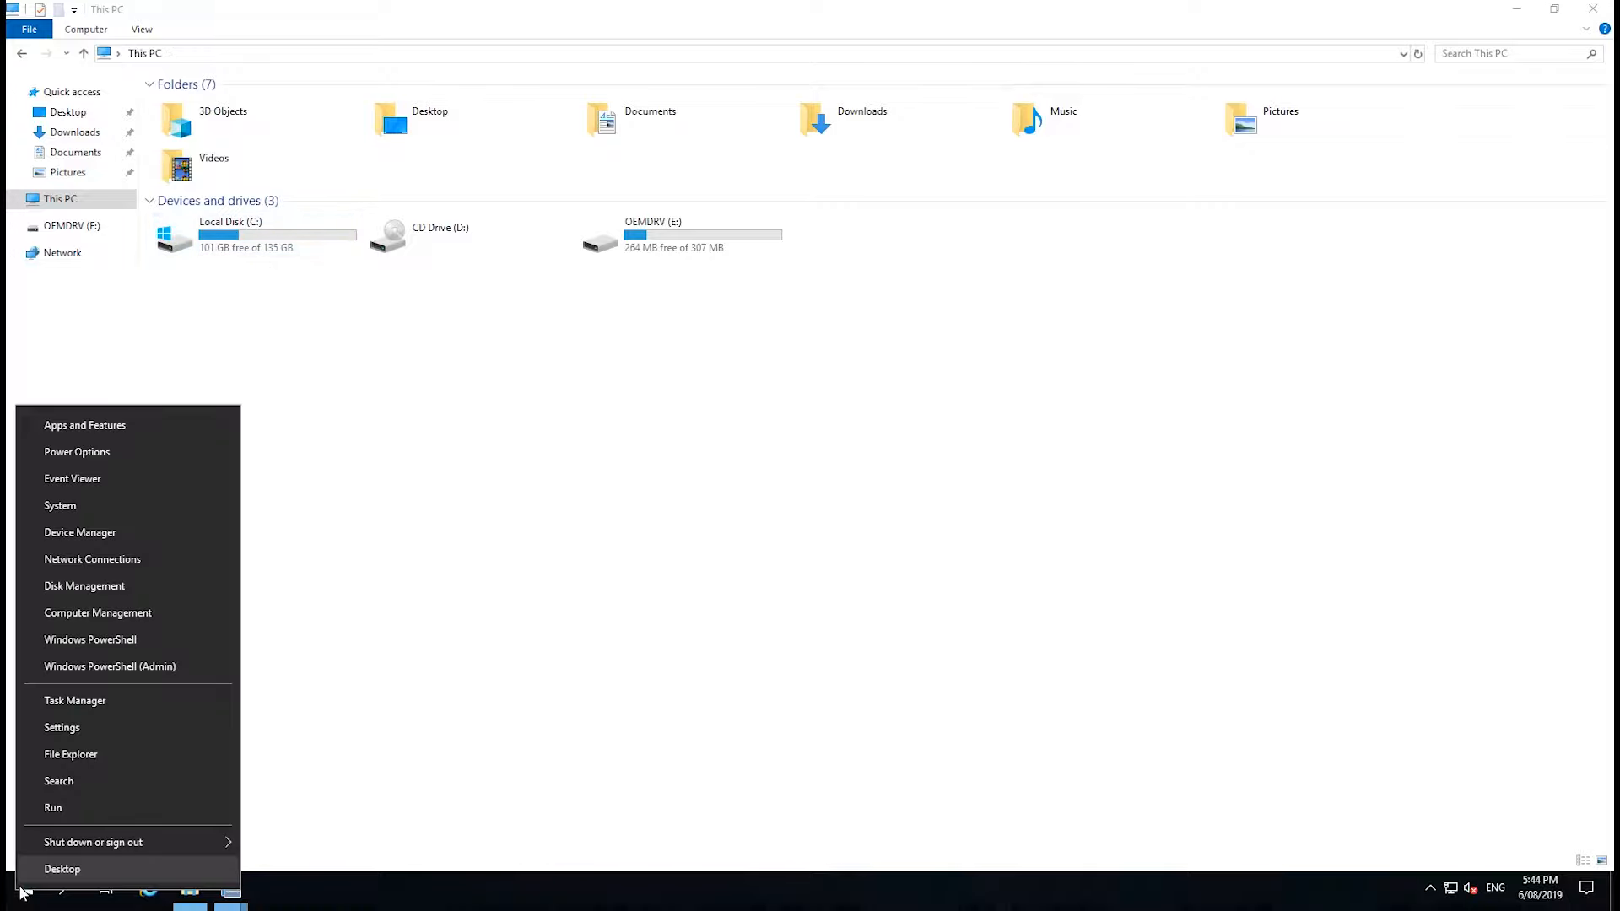
pyautogui.click(108, 591)
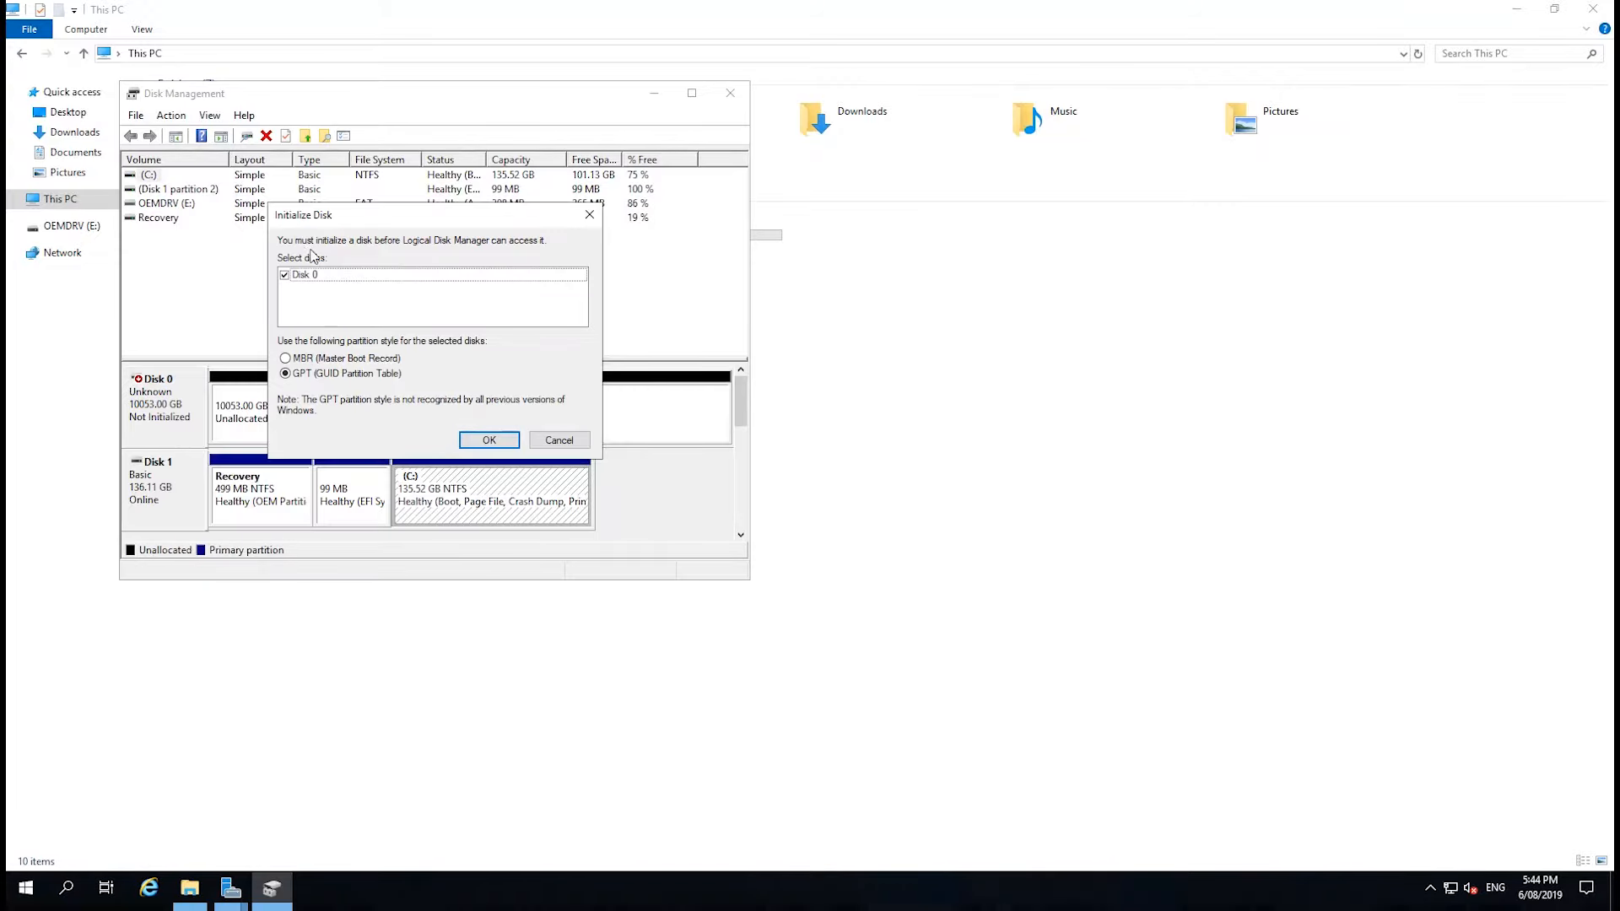
pyautogui.click(488, 441)
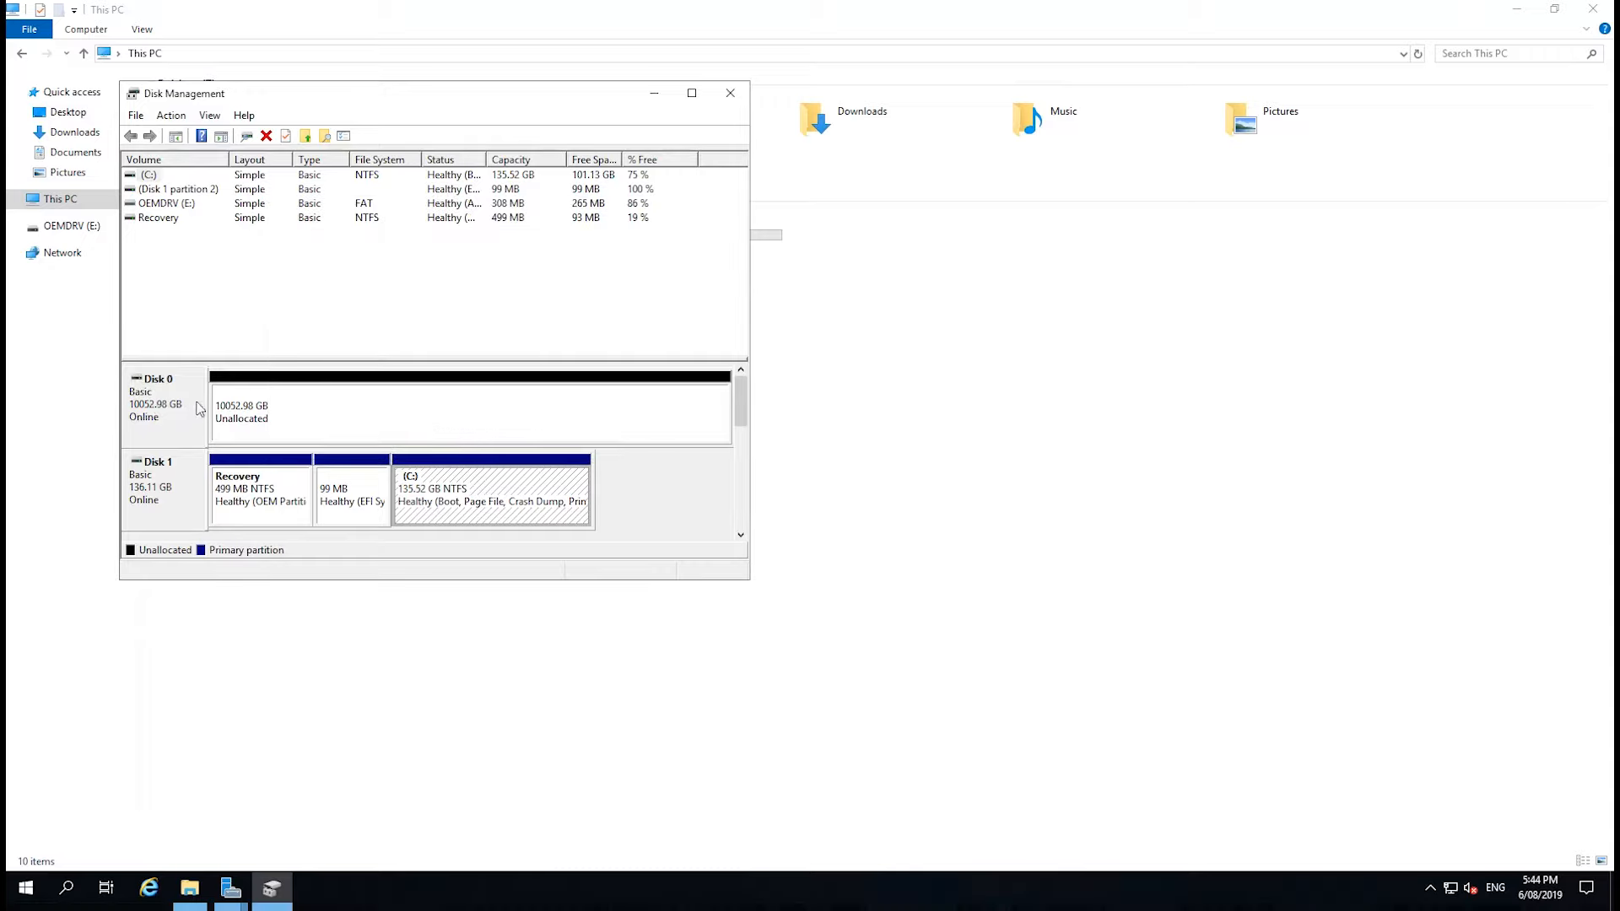
# Start a new simple volume on Disk 0's unallocated space, using the maximum size and assigning drive letter G.
pyautogui.rightClick(315, 415)
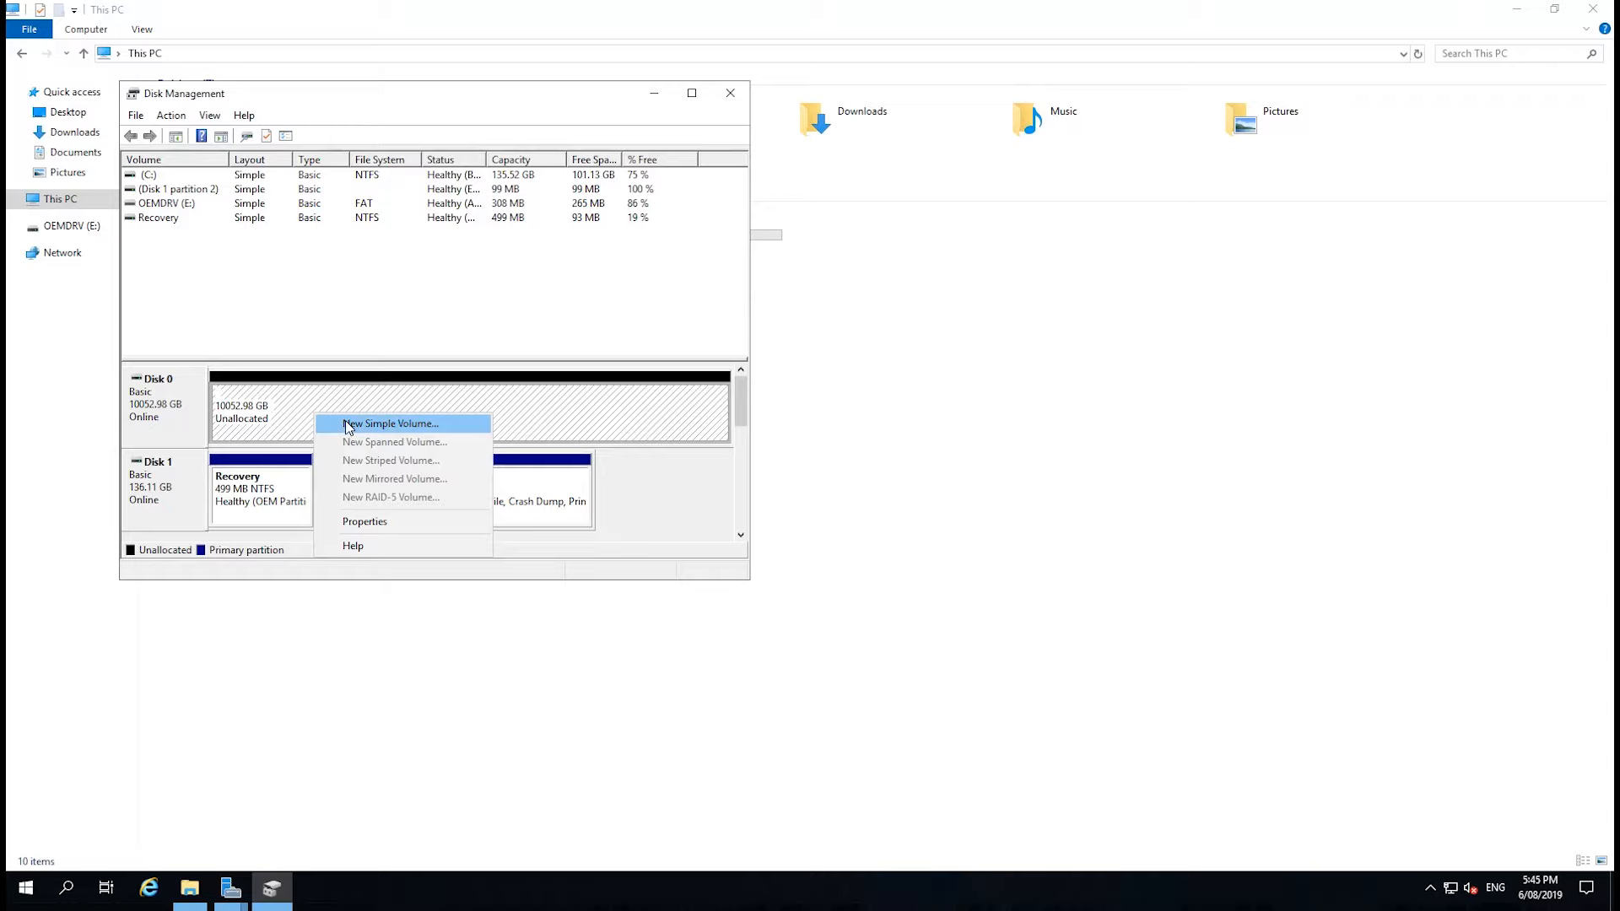
pyautogui.click(350, 424)
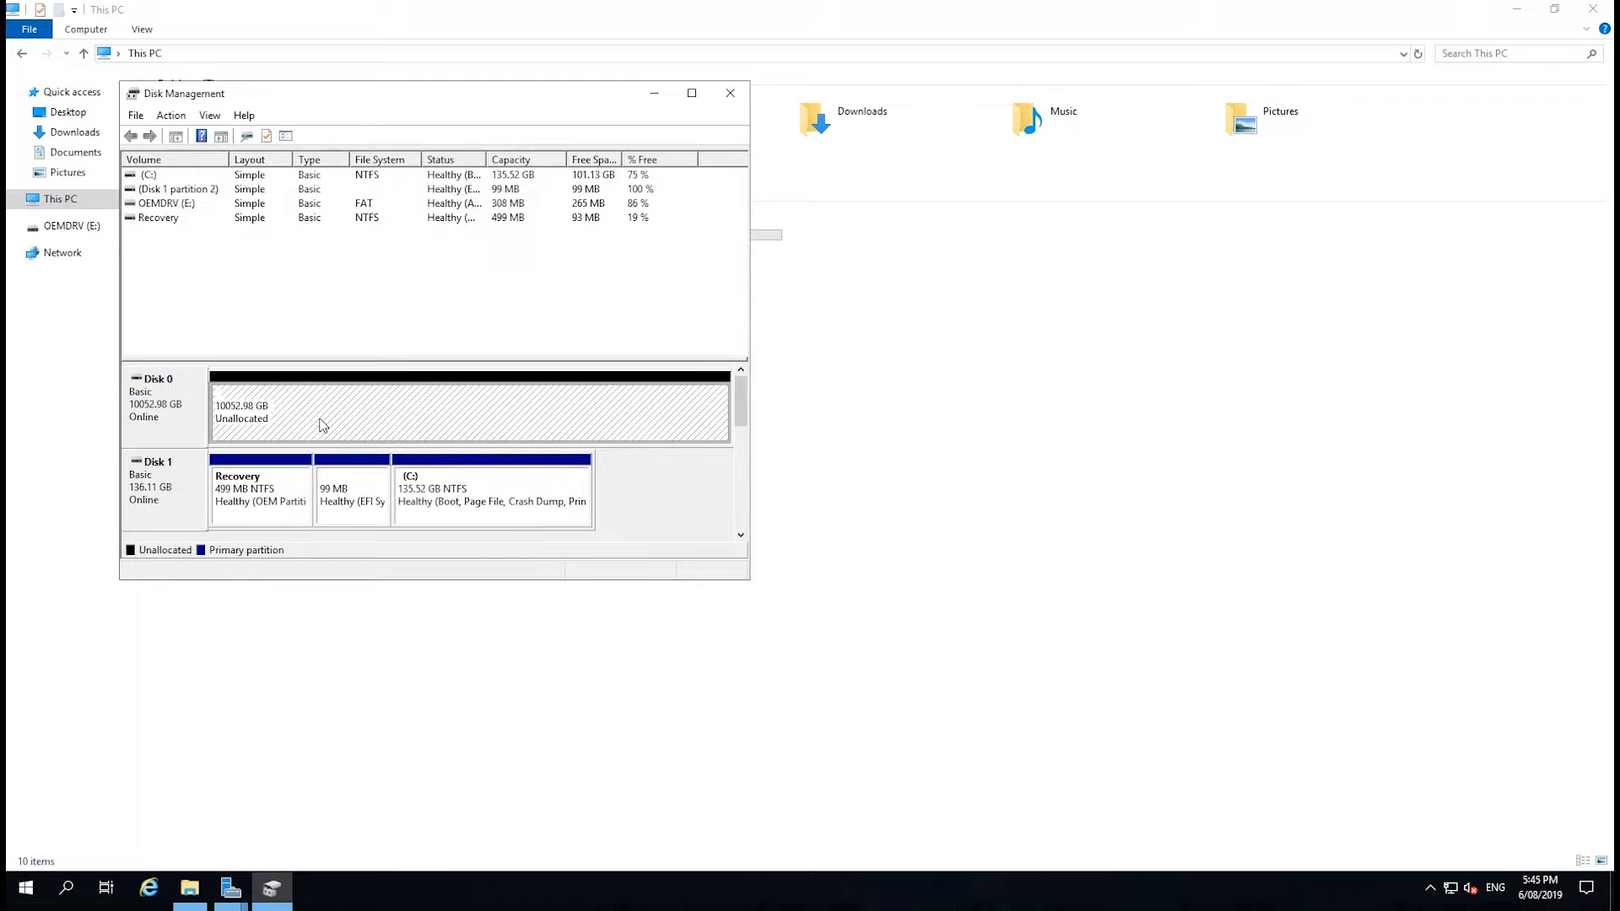
pyautogui.rightClick(320, 418)
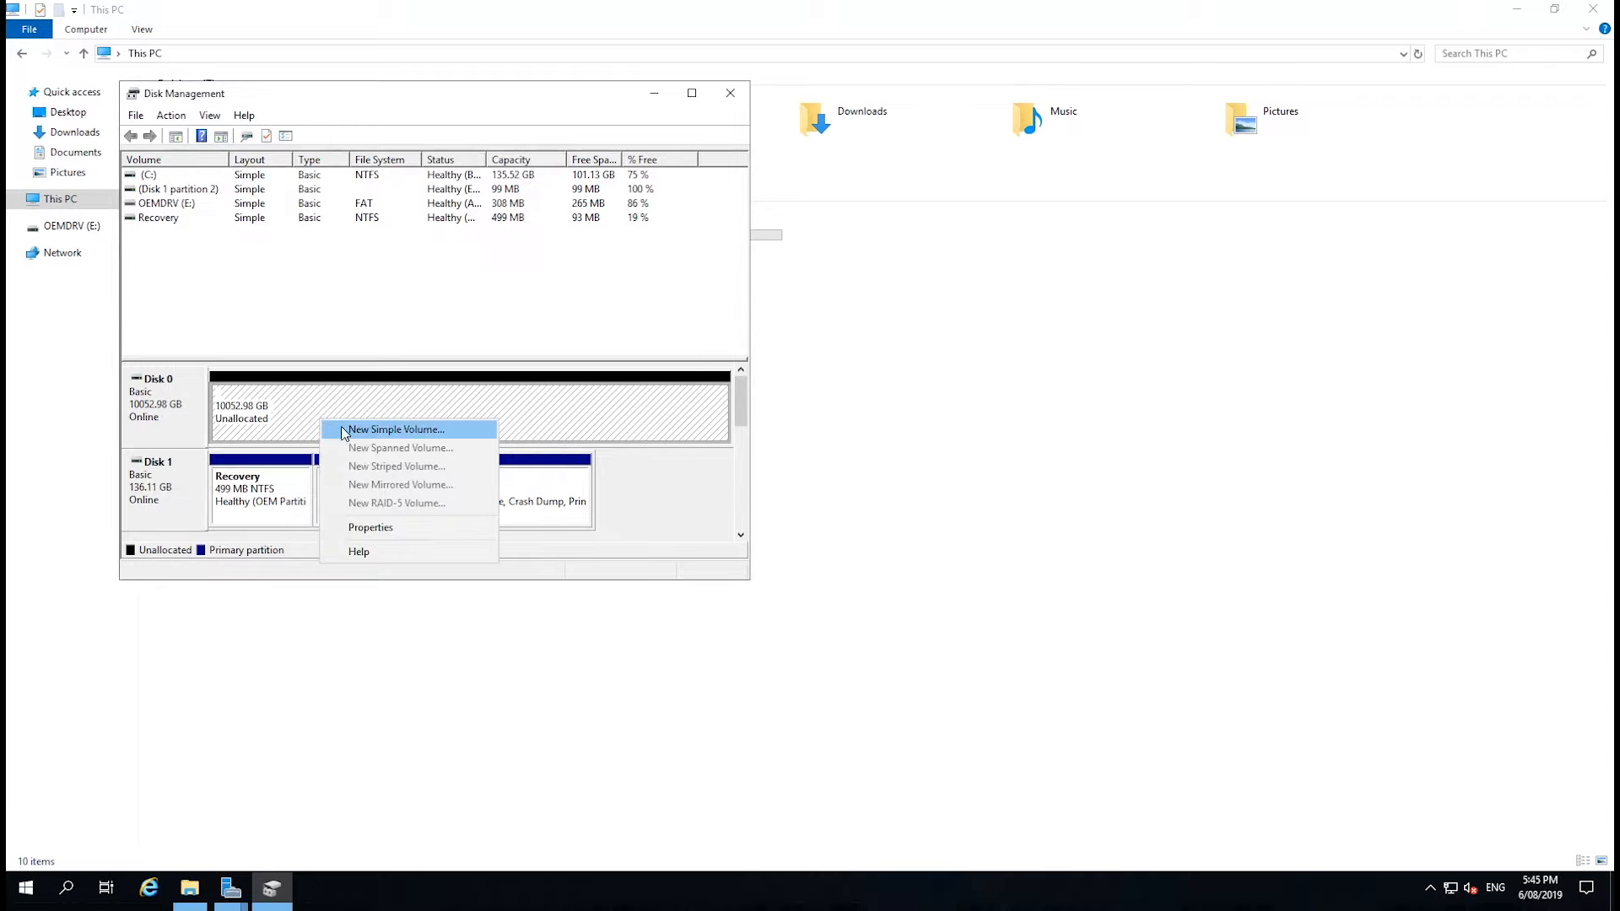
pyautogui.click(393, 429)
pyautogui.click(440, 478)
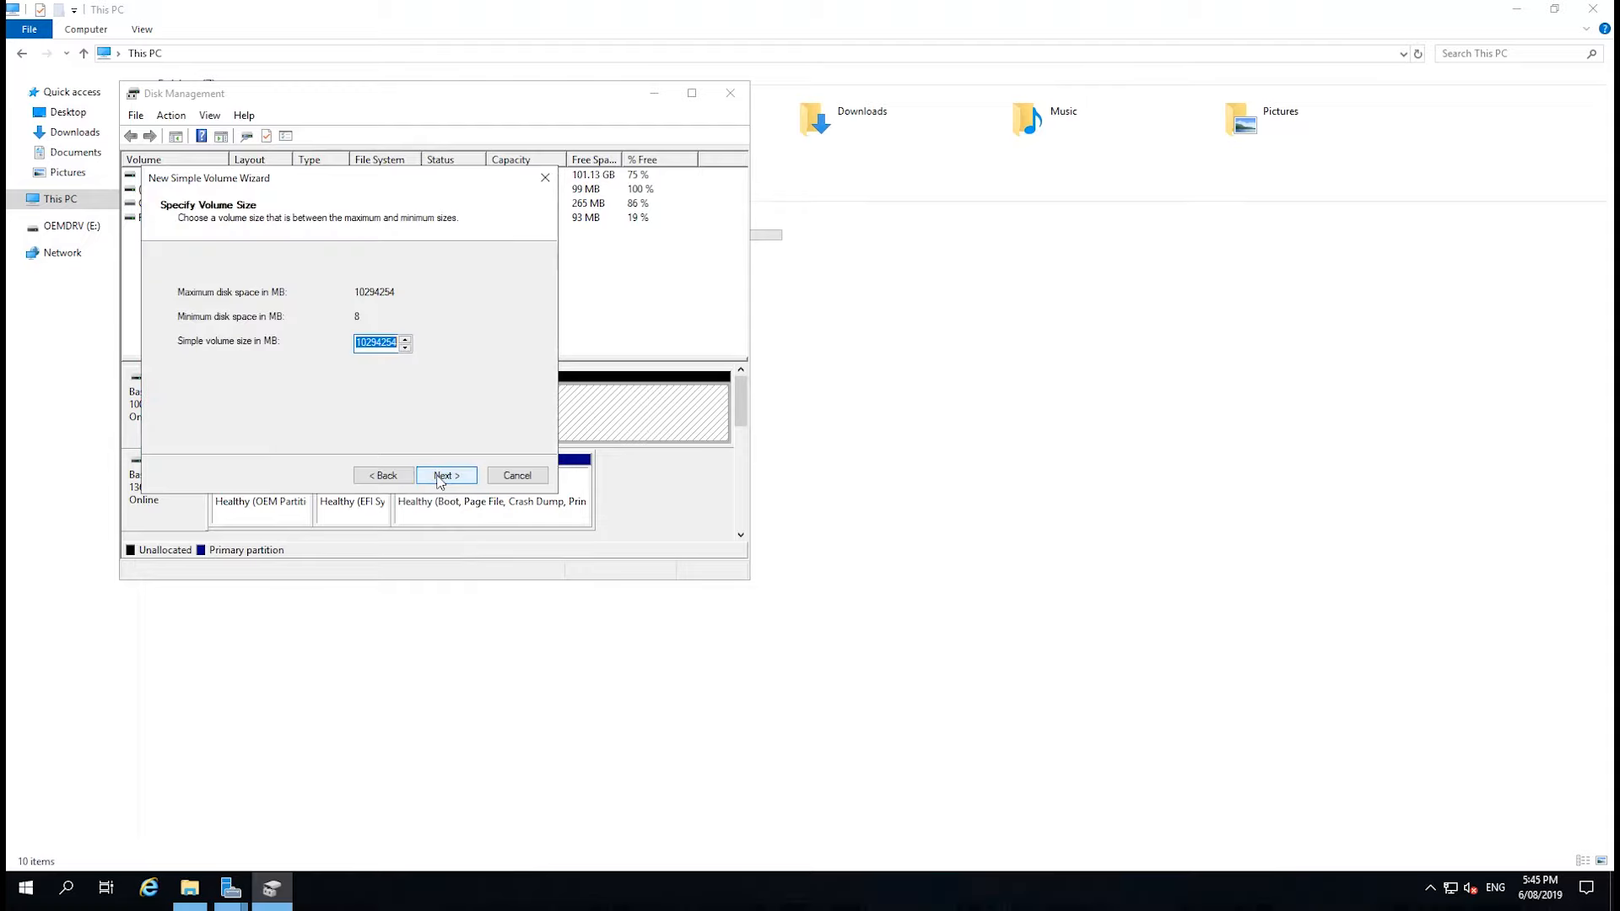
pyautogui.click(440, 478)
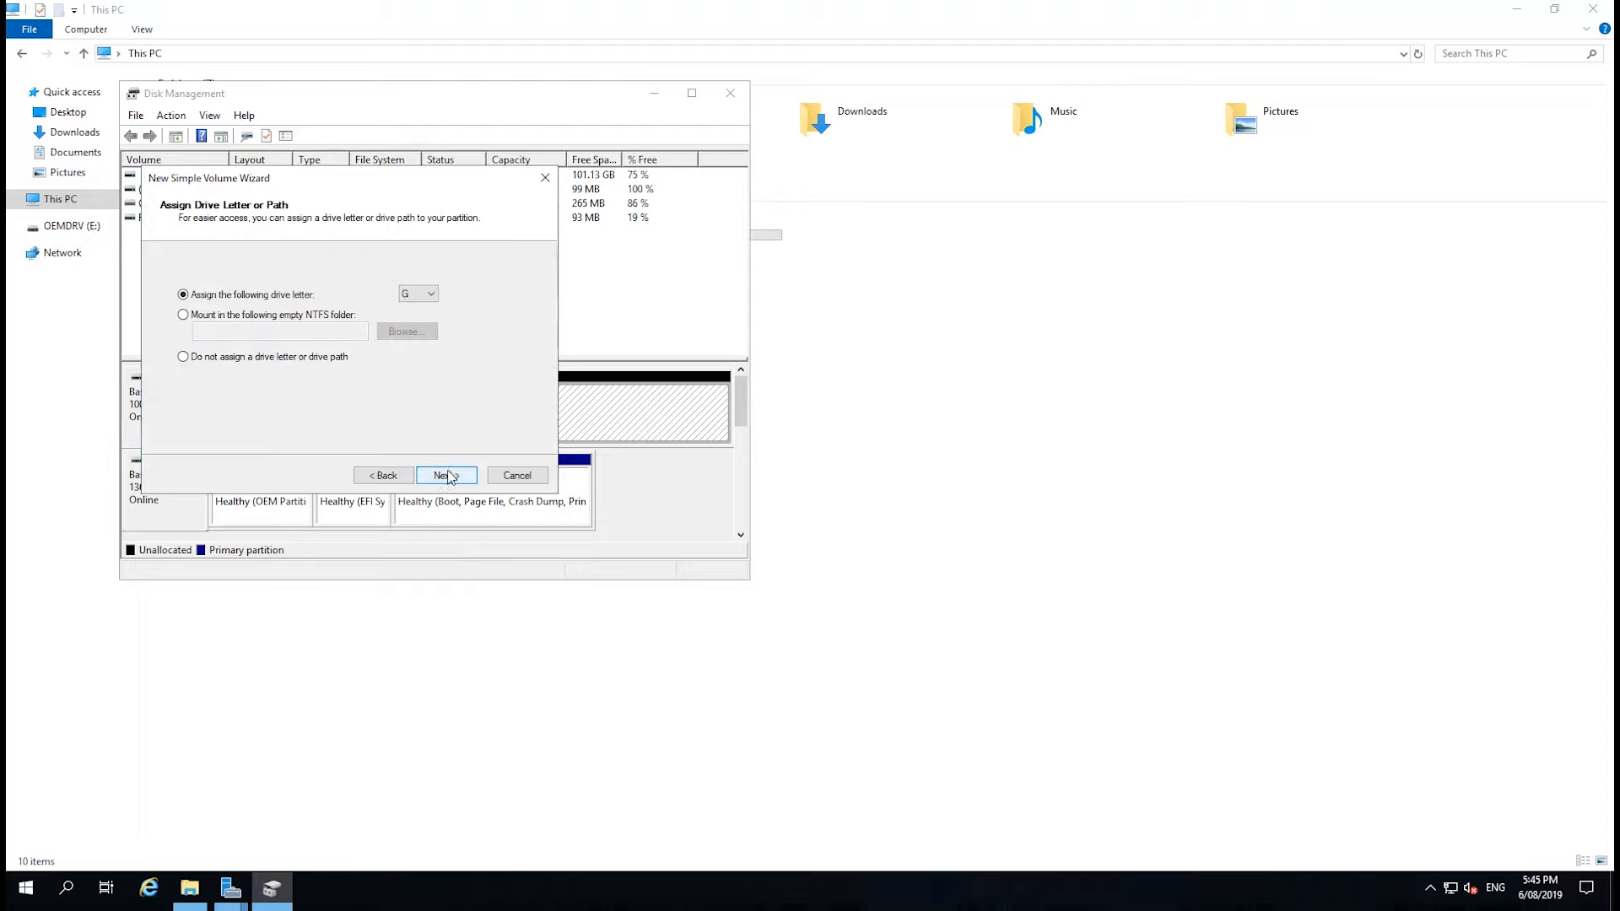
pyautogui.click(429, 295)
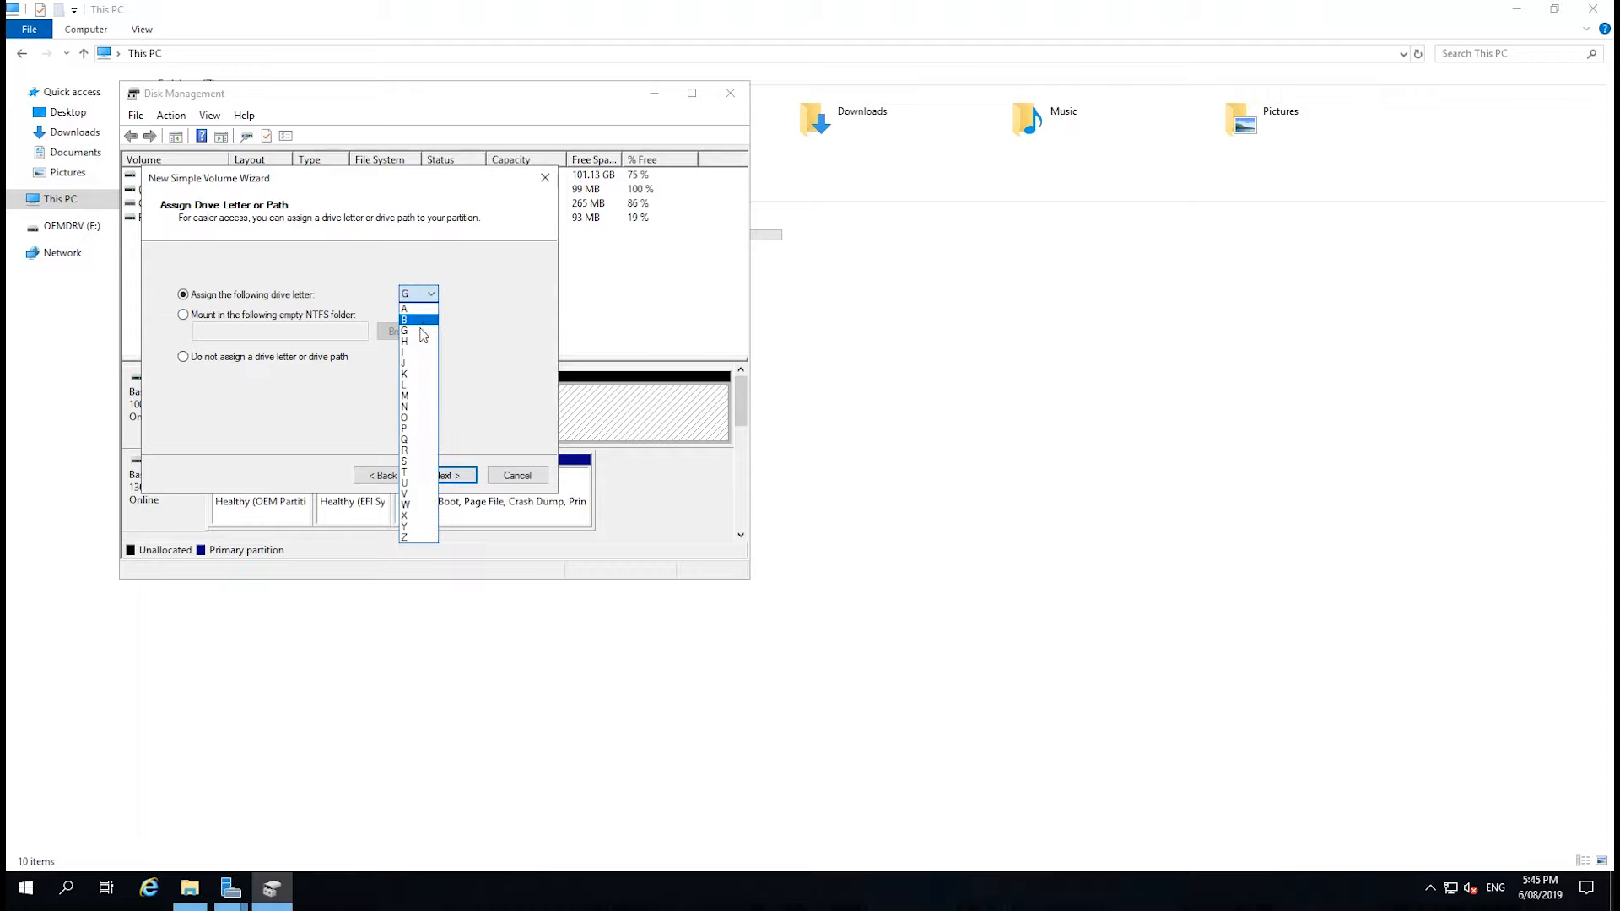
pyautogui.click(422, 319)
pyautogui.click(460, 483)
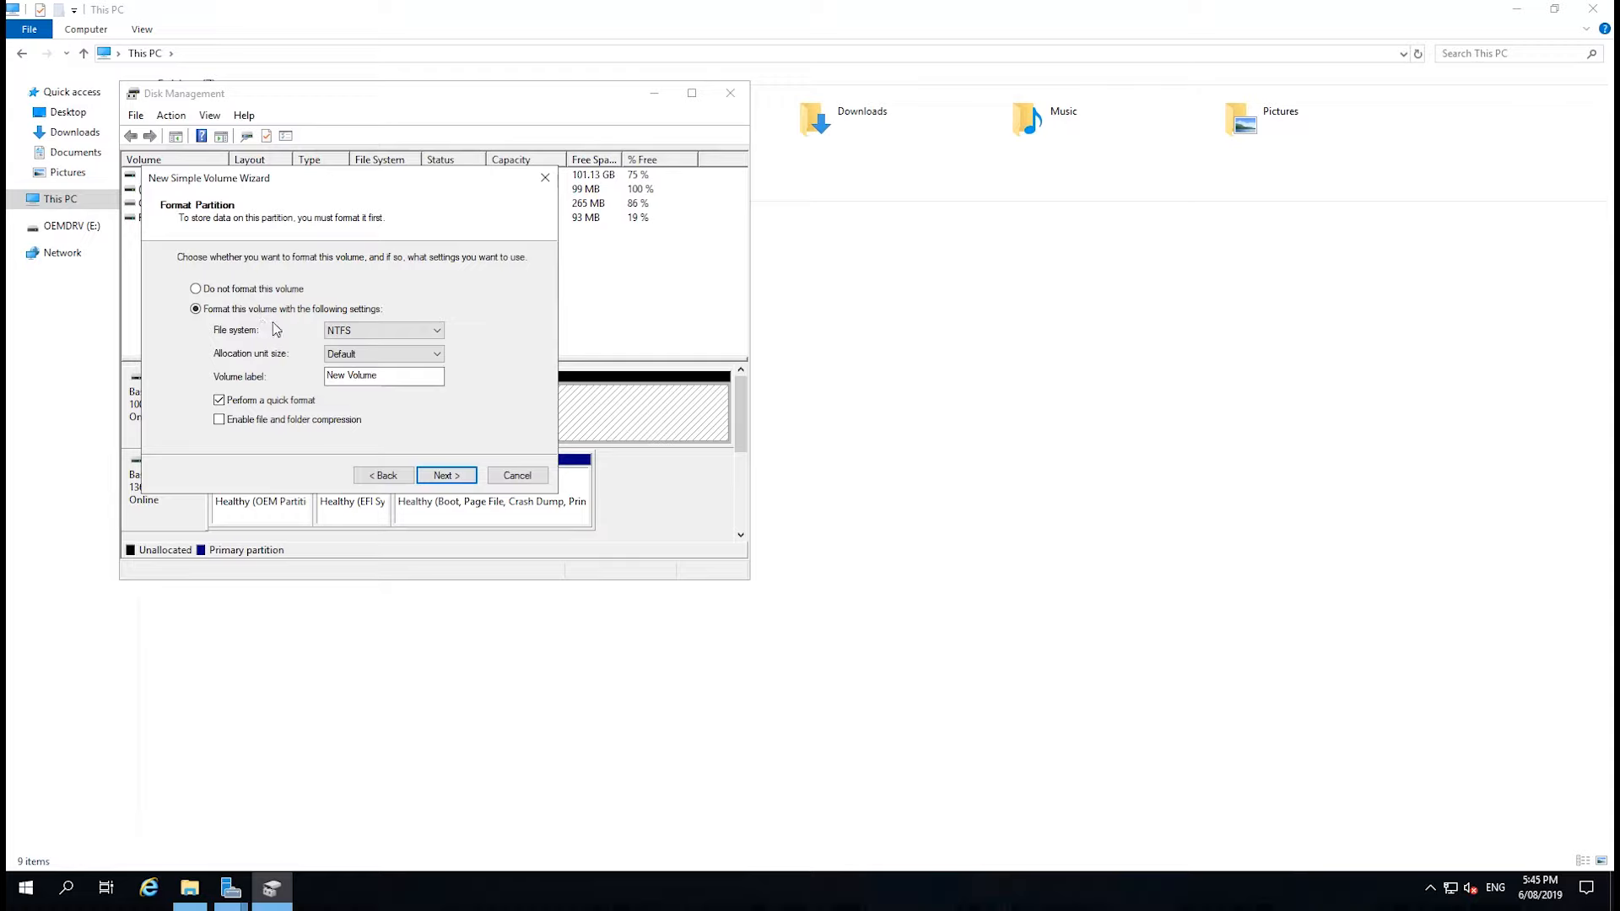
# Format the new volume as NTFS with the default allocation unit size, quick format and the label Data, and finish creating it.
pyautogui.click(367, 334)
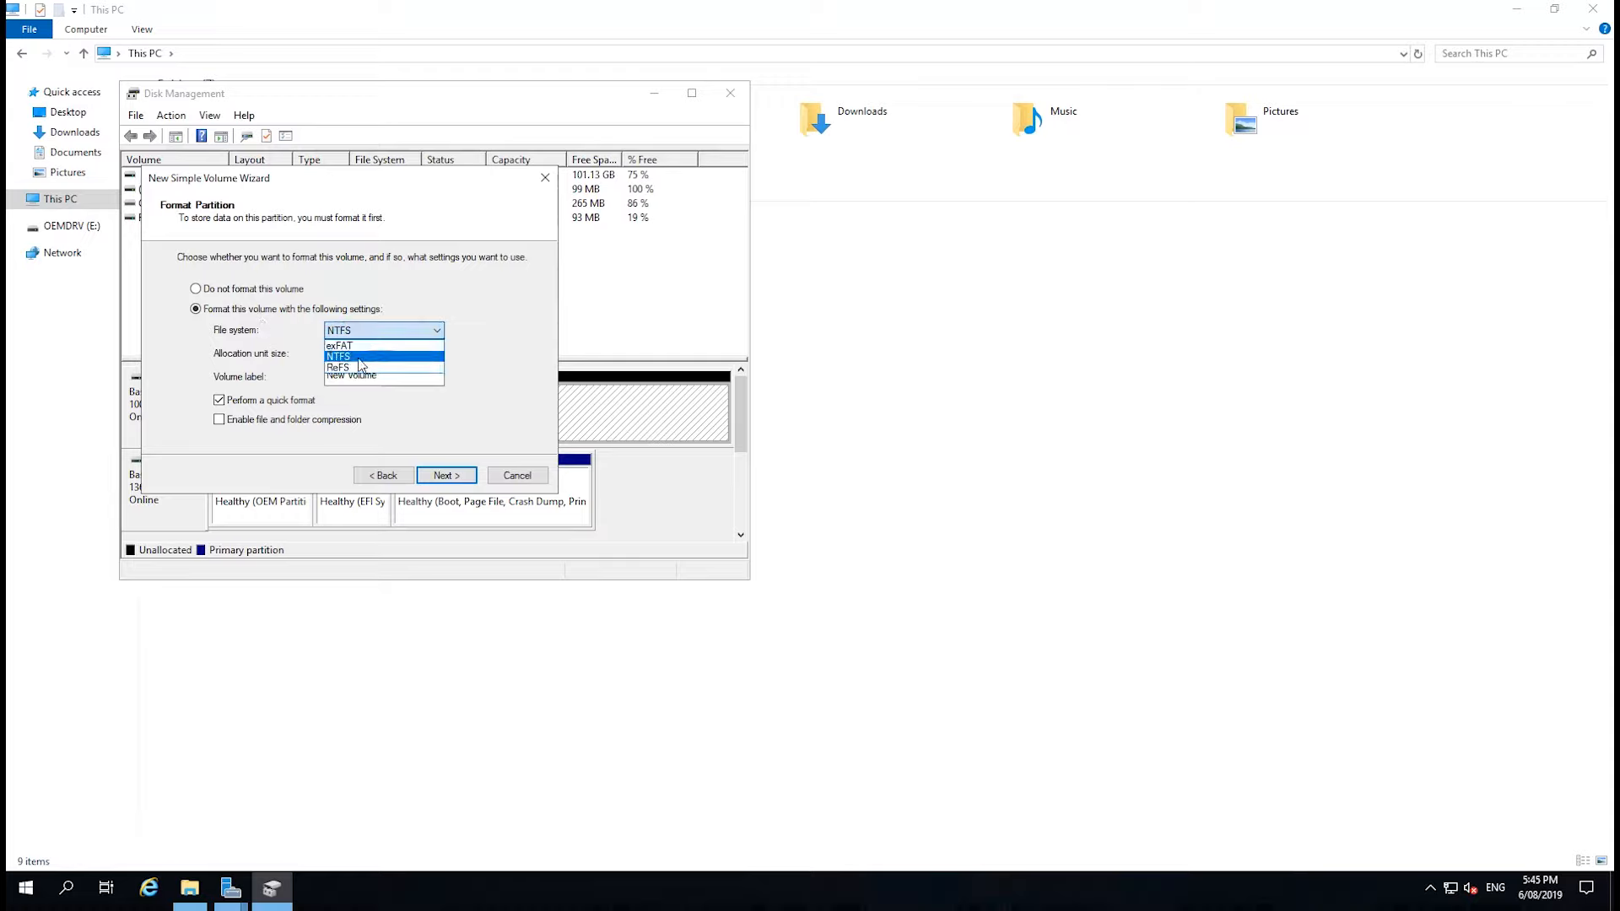
pyautogui.click(360, 357)
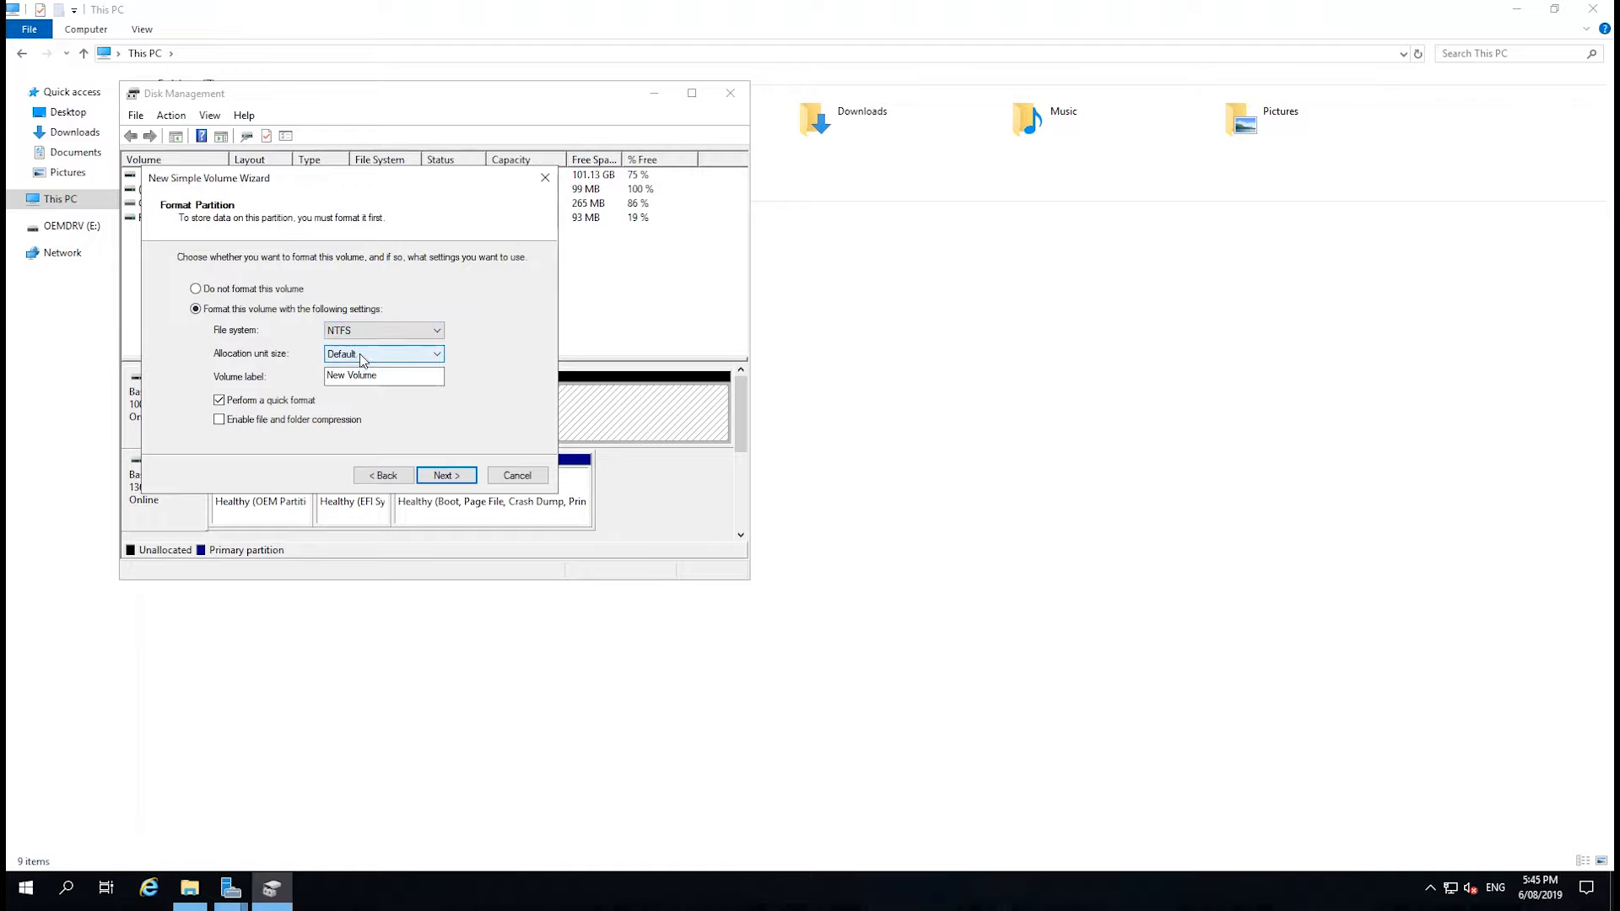
pyautogui.click(364, 357)
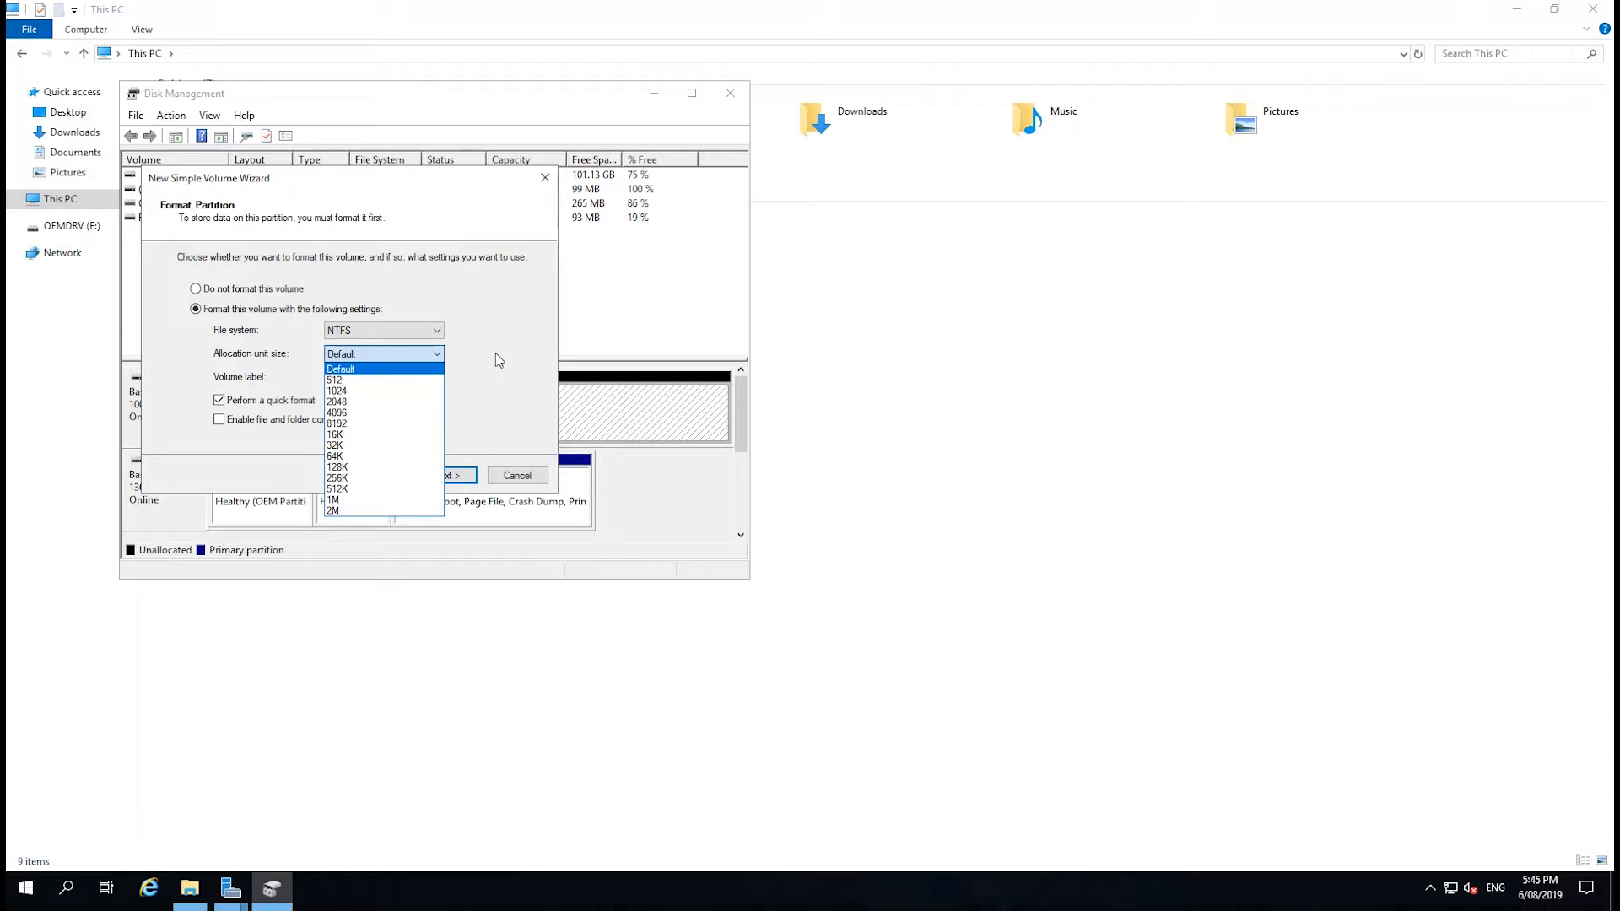
pyautogui.click(400, 372)
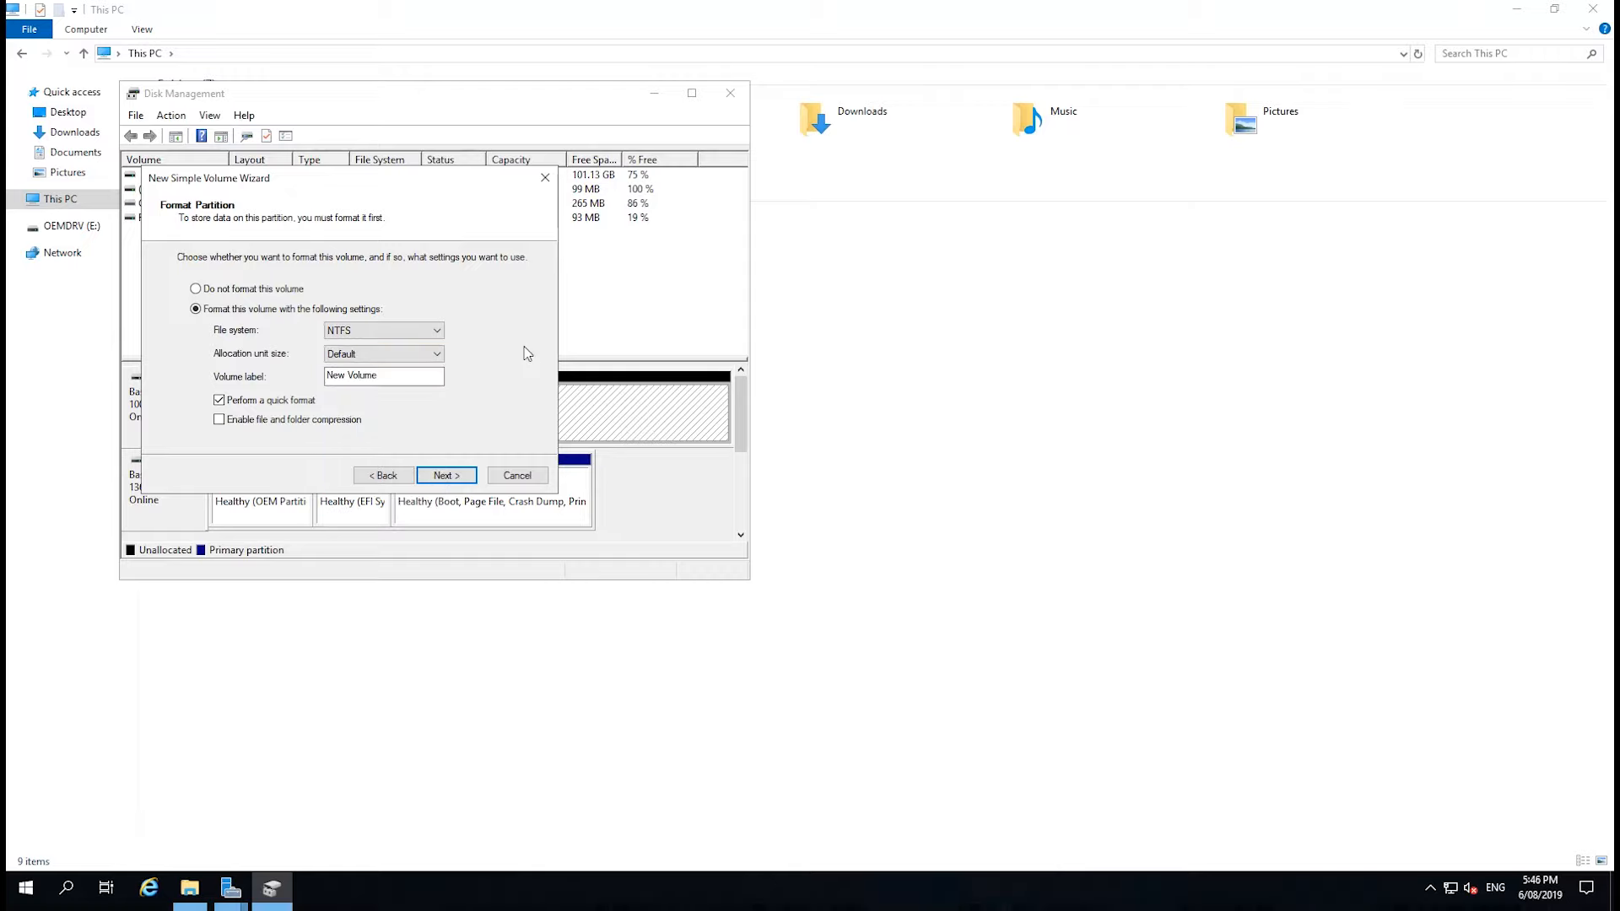
pyautogui.click(419, 355)
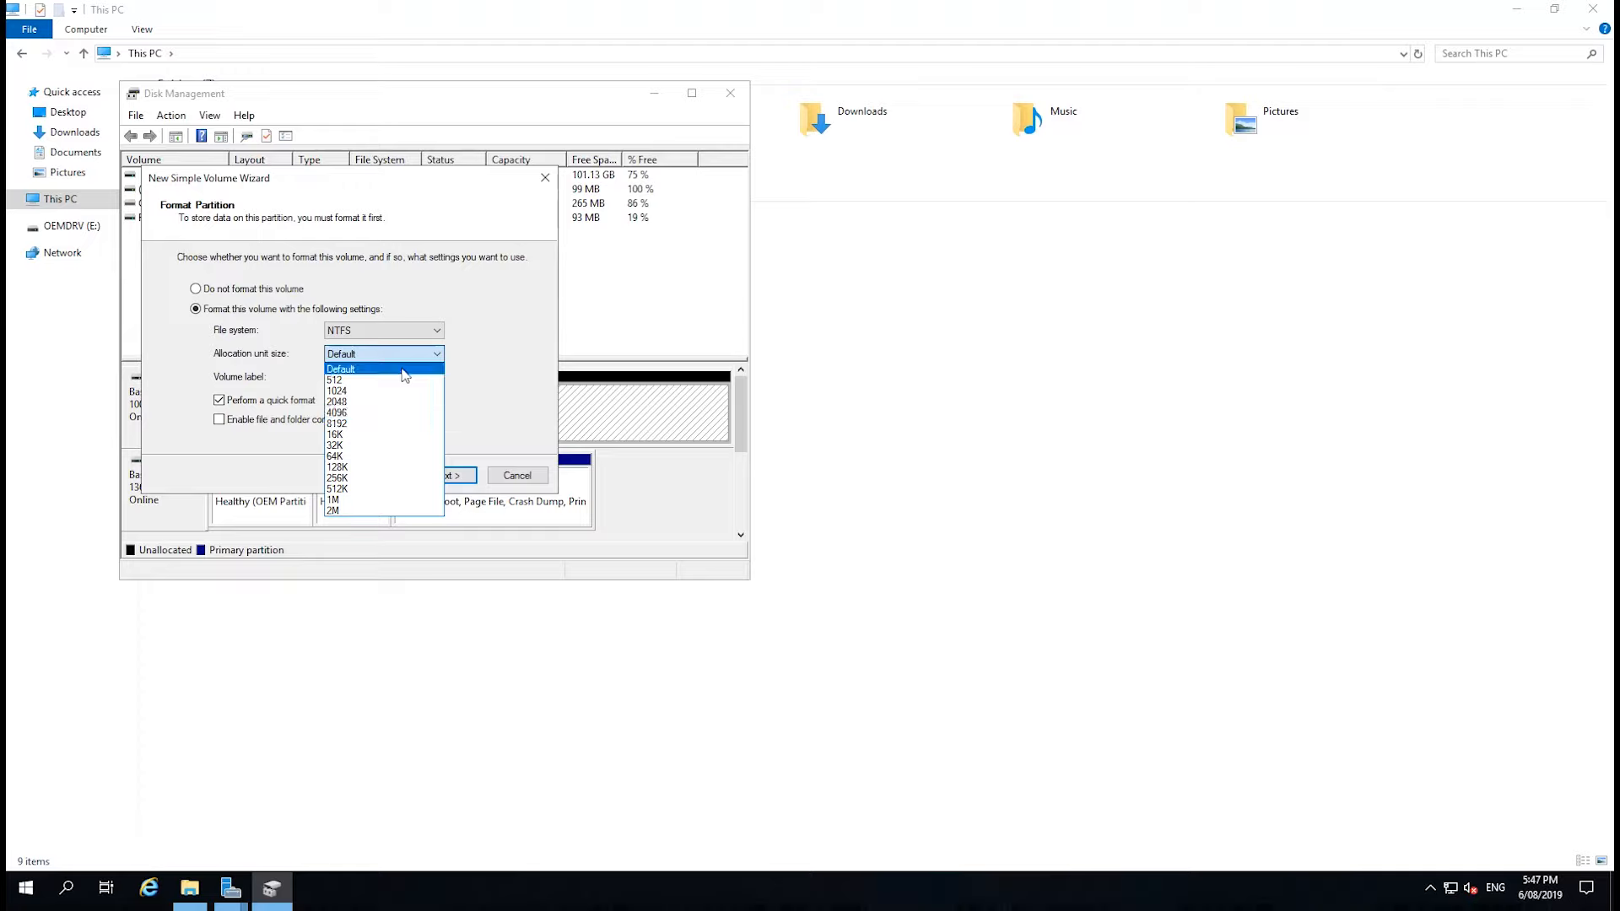
pyautogui.click(341, 369)
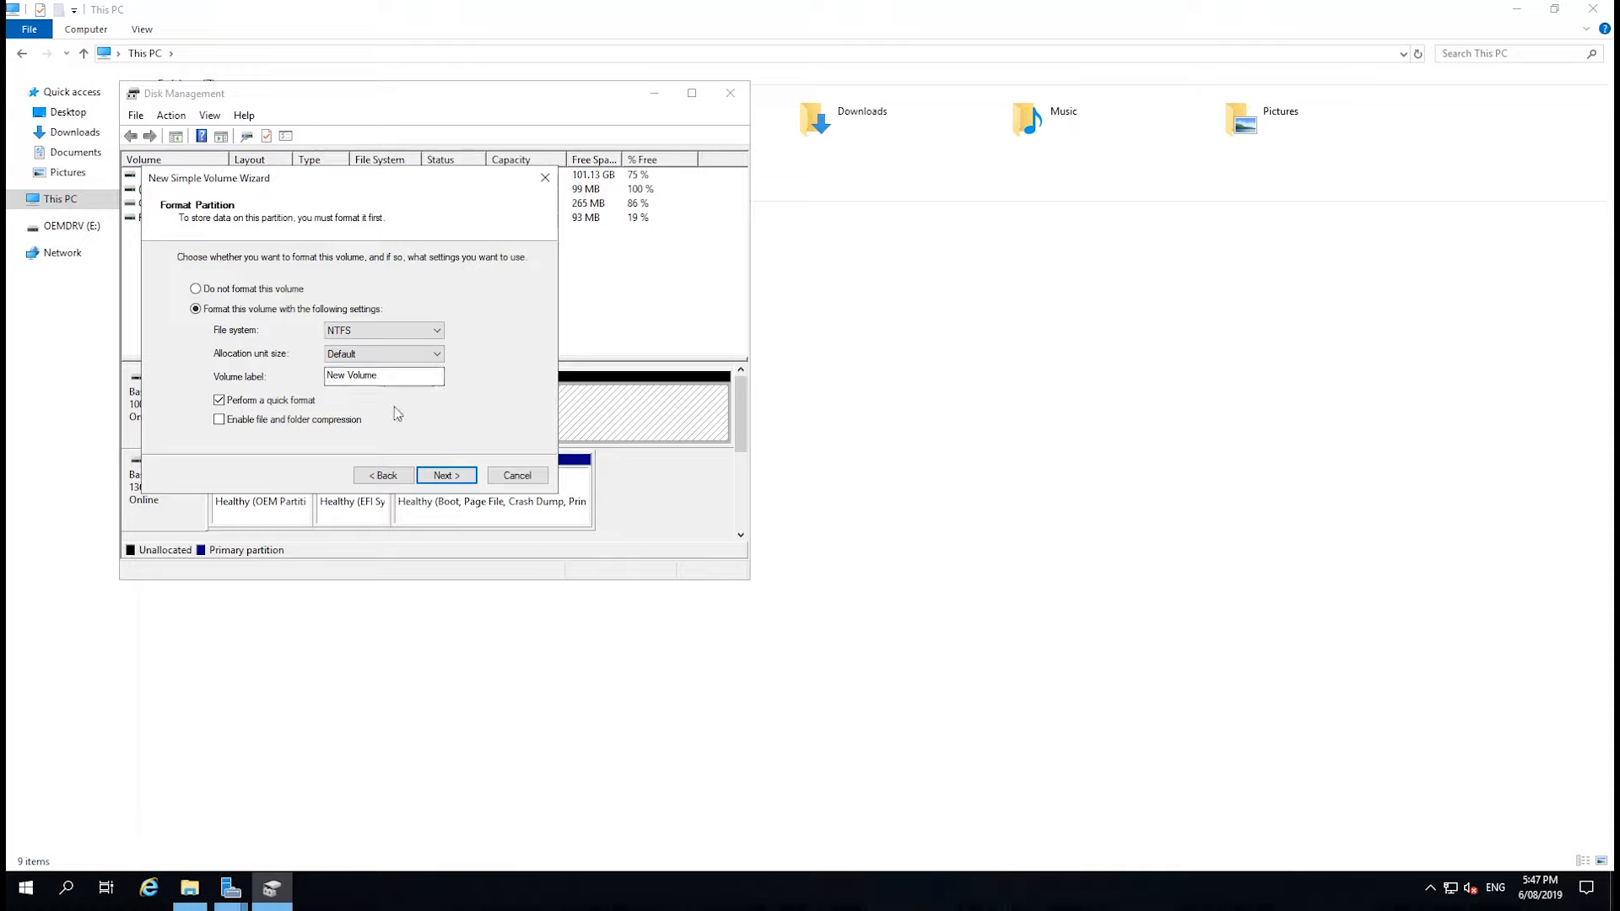
pyautogui.click(378, 375)
pyautogui.moveTo(378, 376); pyautogui.dragTo(308, 383)
pyautogui.write('Data')
pyautogui.click(447, 477)
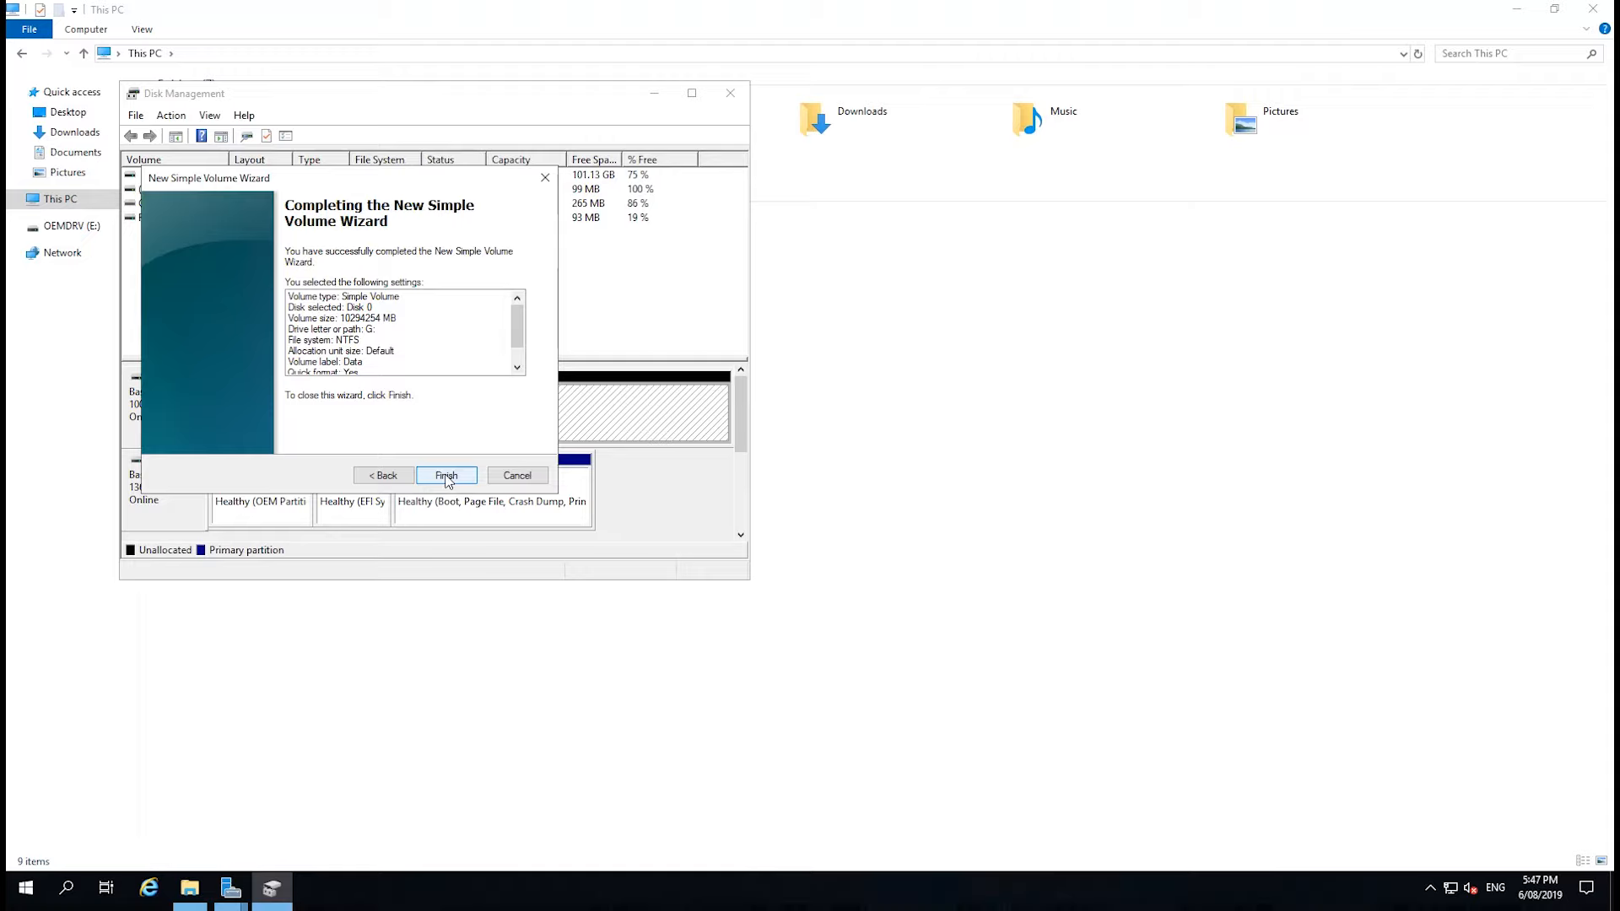
pyautogui.click(446, 478)
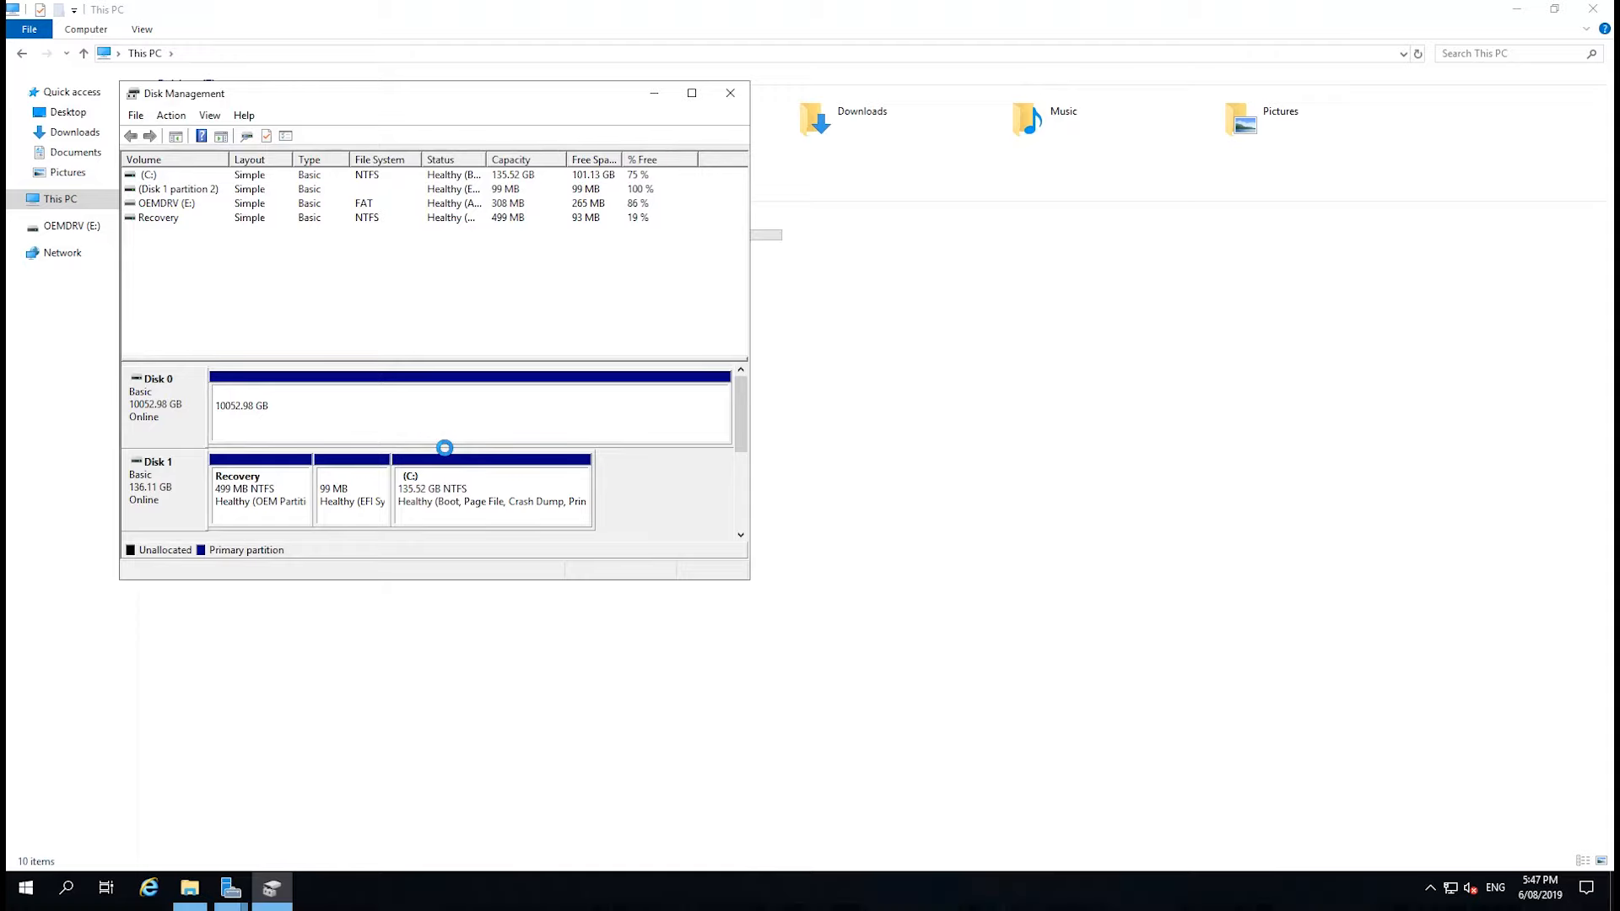
# Check the capacity of the new Data (G:) drive under This PC in File Explorer.
pyautogui.click(869, 386)
pyautogui.click(645, 236)
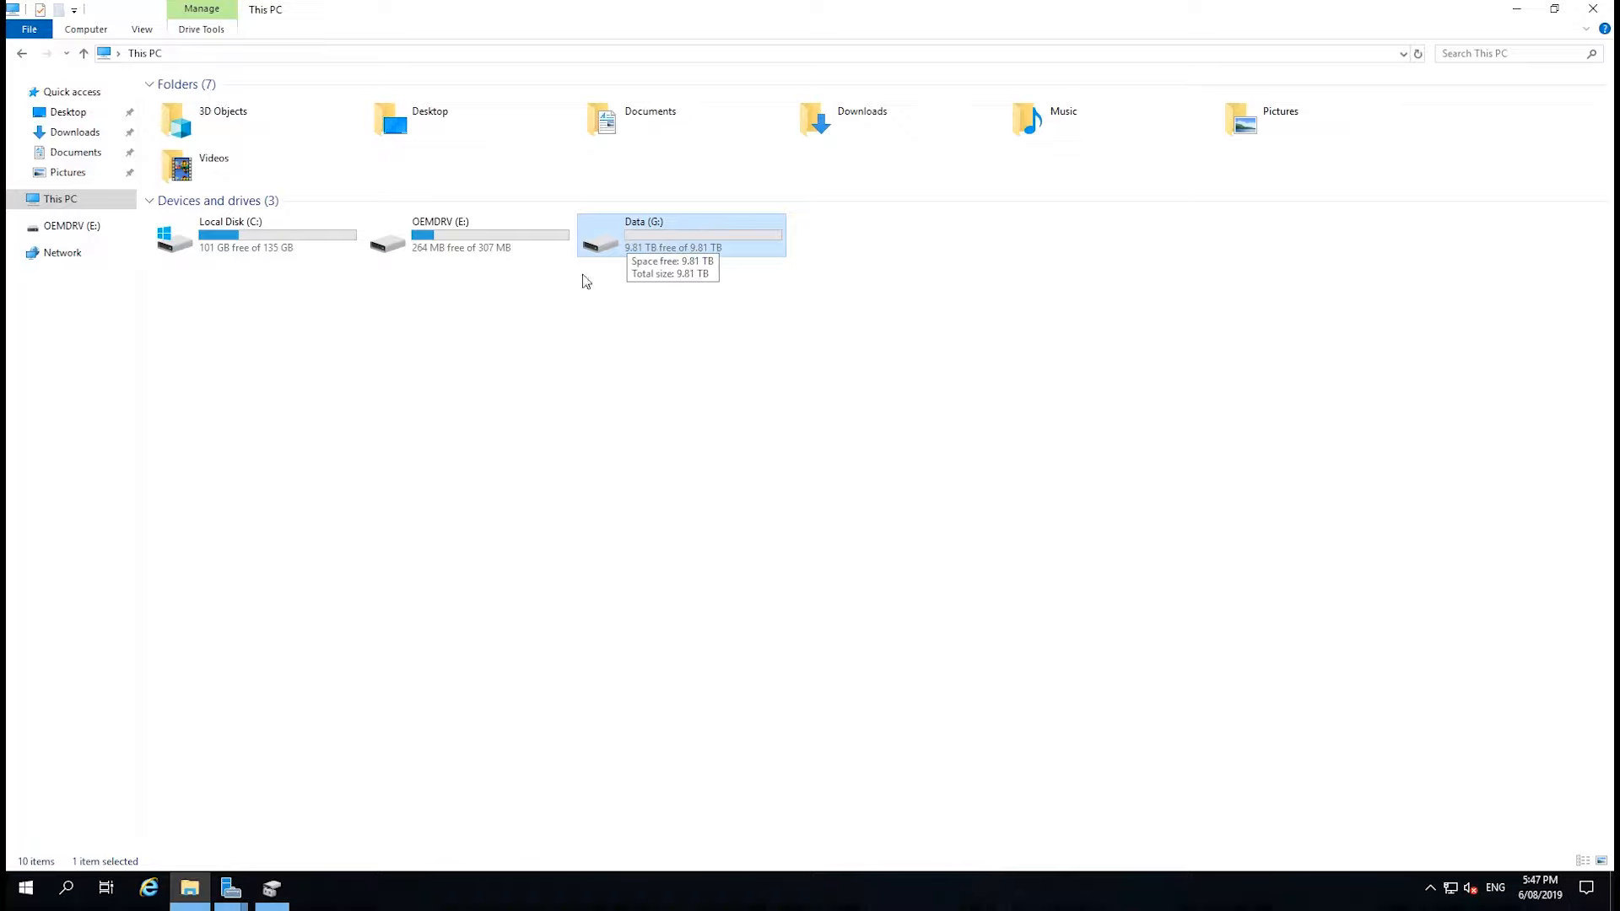
pyautogui.click(594, 385)
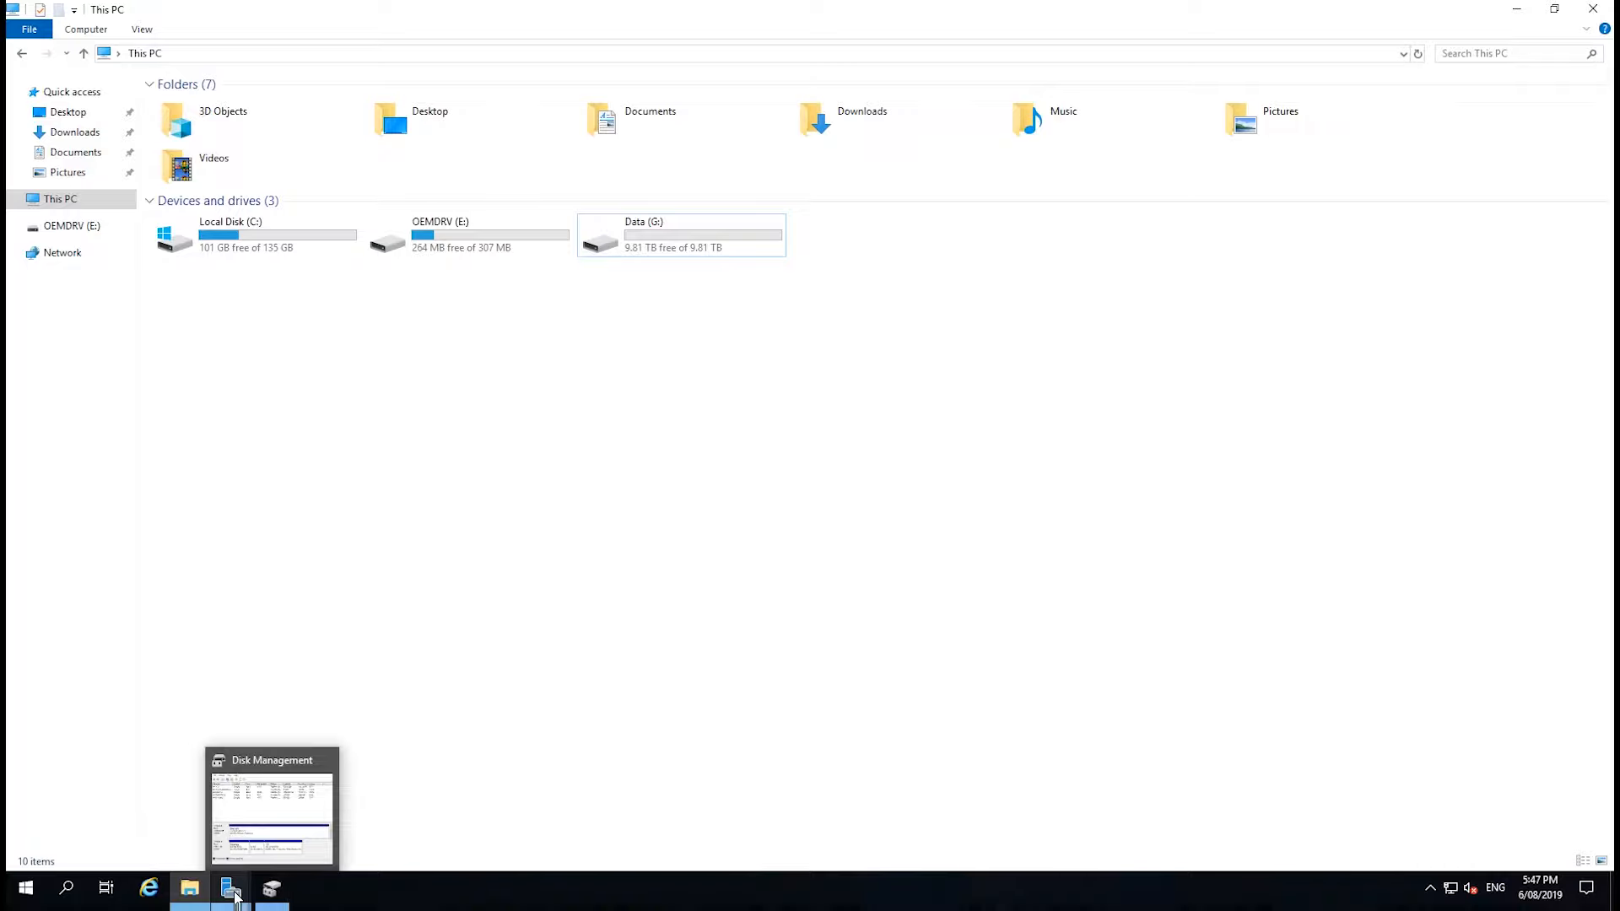
# Switch back to the Add Roles and Features Wizard in Server Manager.
pyautogui.moveTo(230, 888)
pyautogui.click(312, 824)
pyautogui.rightClick(231, 891)
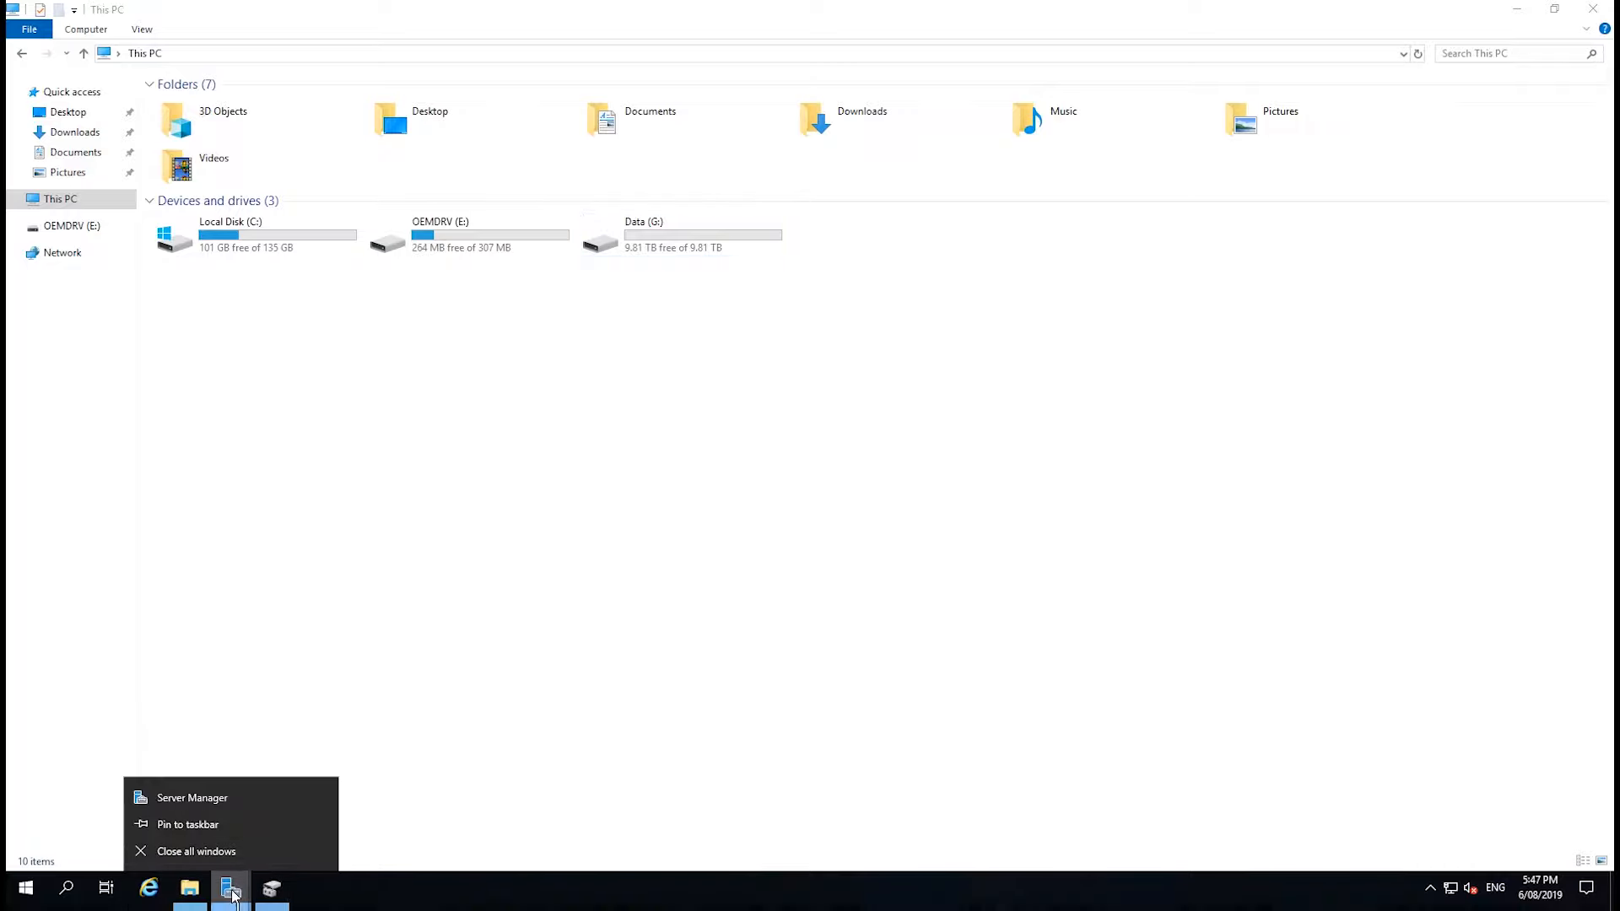
pyautogui.click(231, 891)
pyautogui.moveTo(232, 889)
pyautogui.click(296, 860)
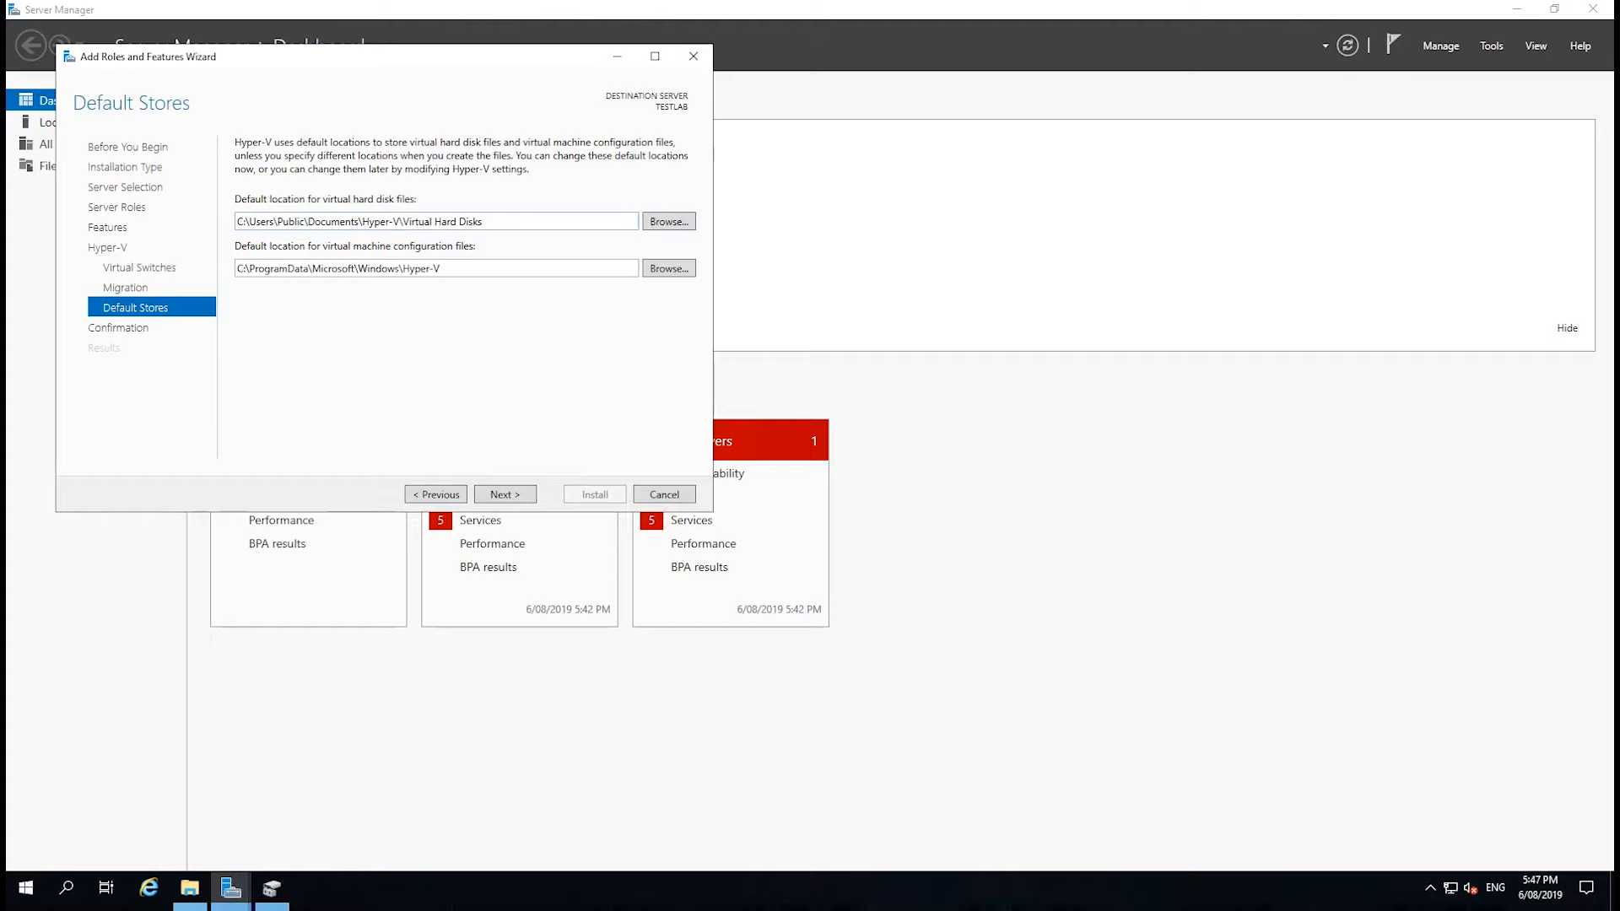
# Point the default virtual hard disk location to G:\ and create a folder named Hyper-V on the Data (G:) drive.
pyautogui.moveTo(498, 222); pyautogui.dragTo(168, 217)
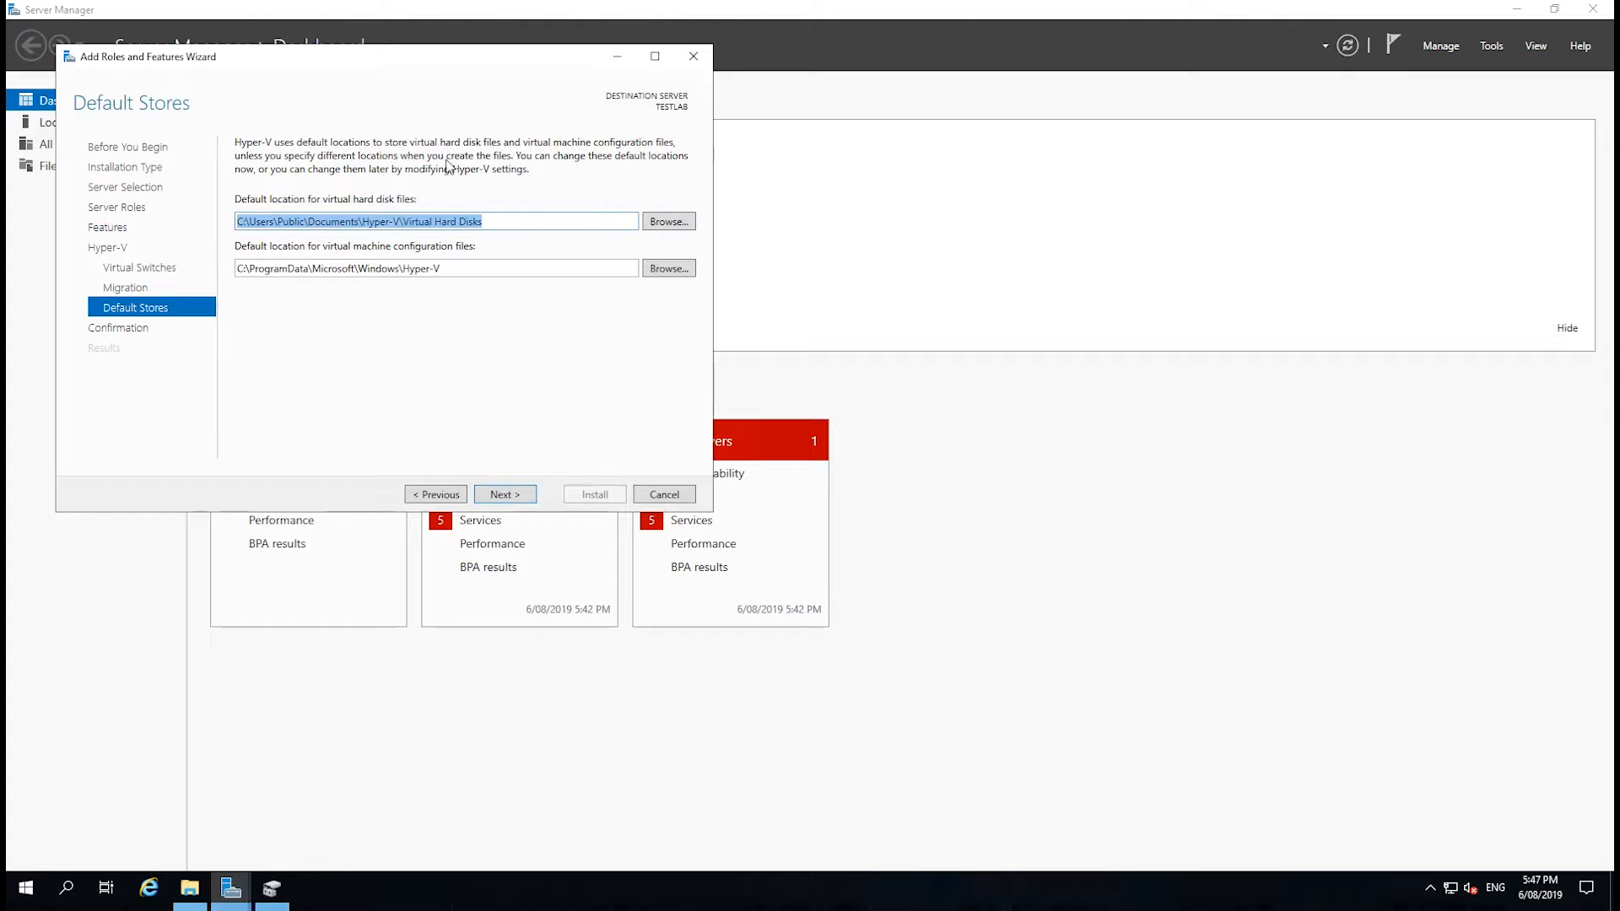
pyautogui.write('C')
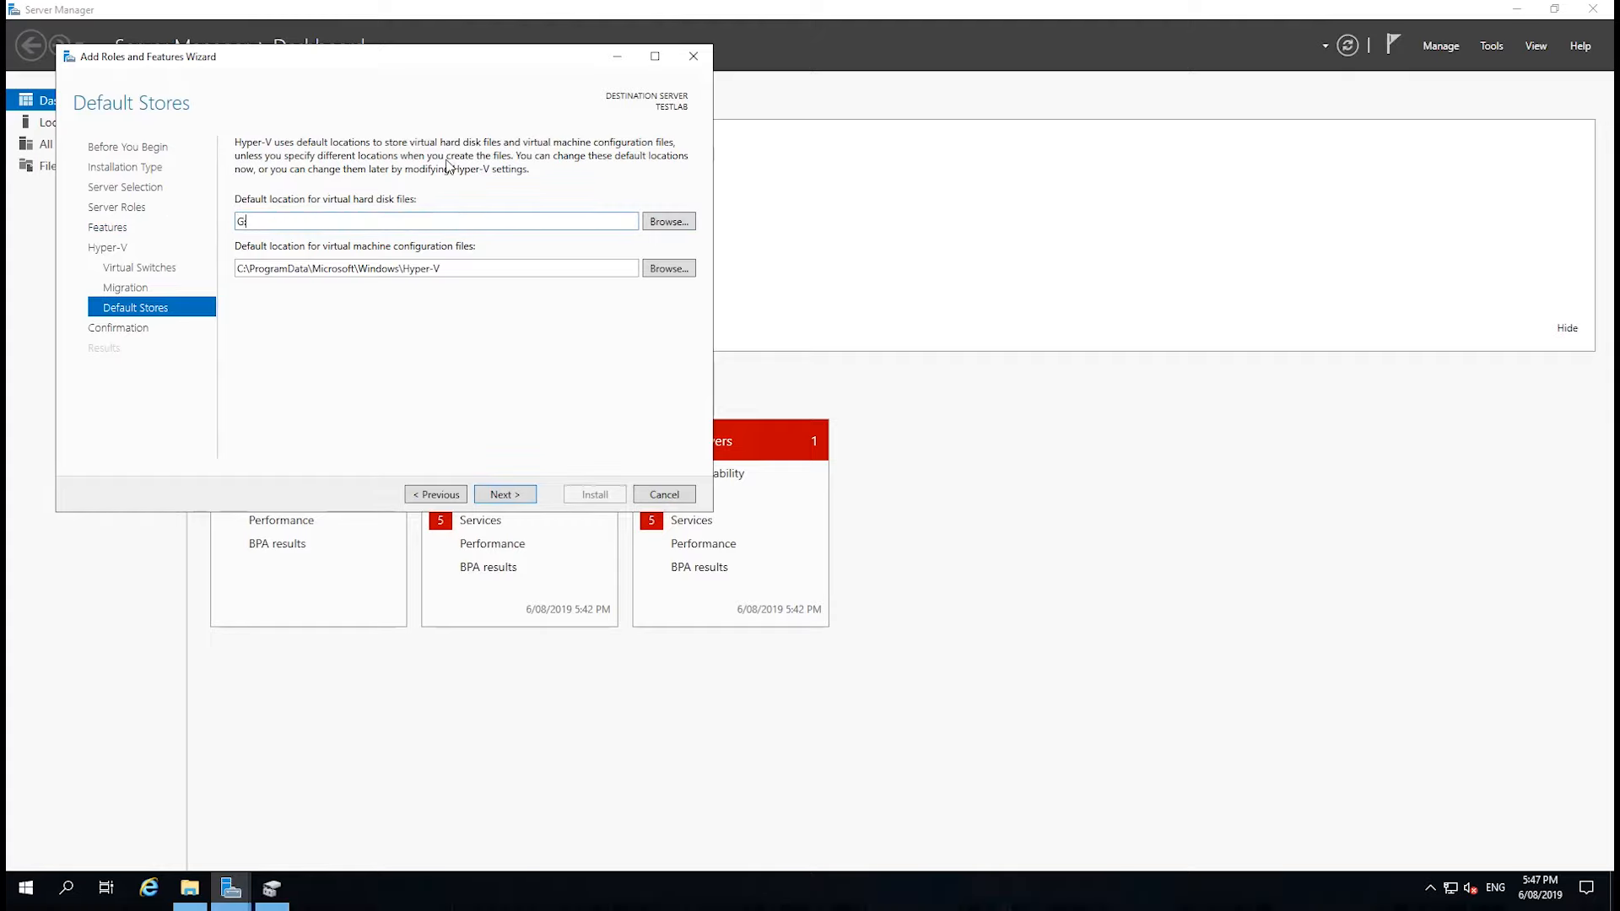
pyautogui.click(663, 224)
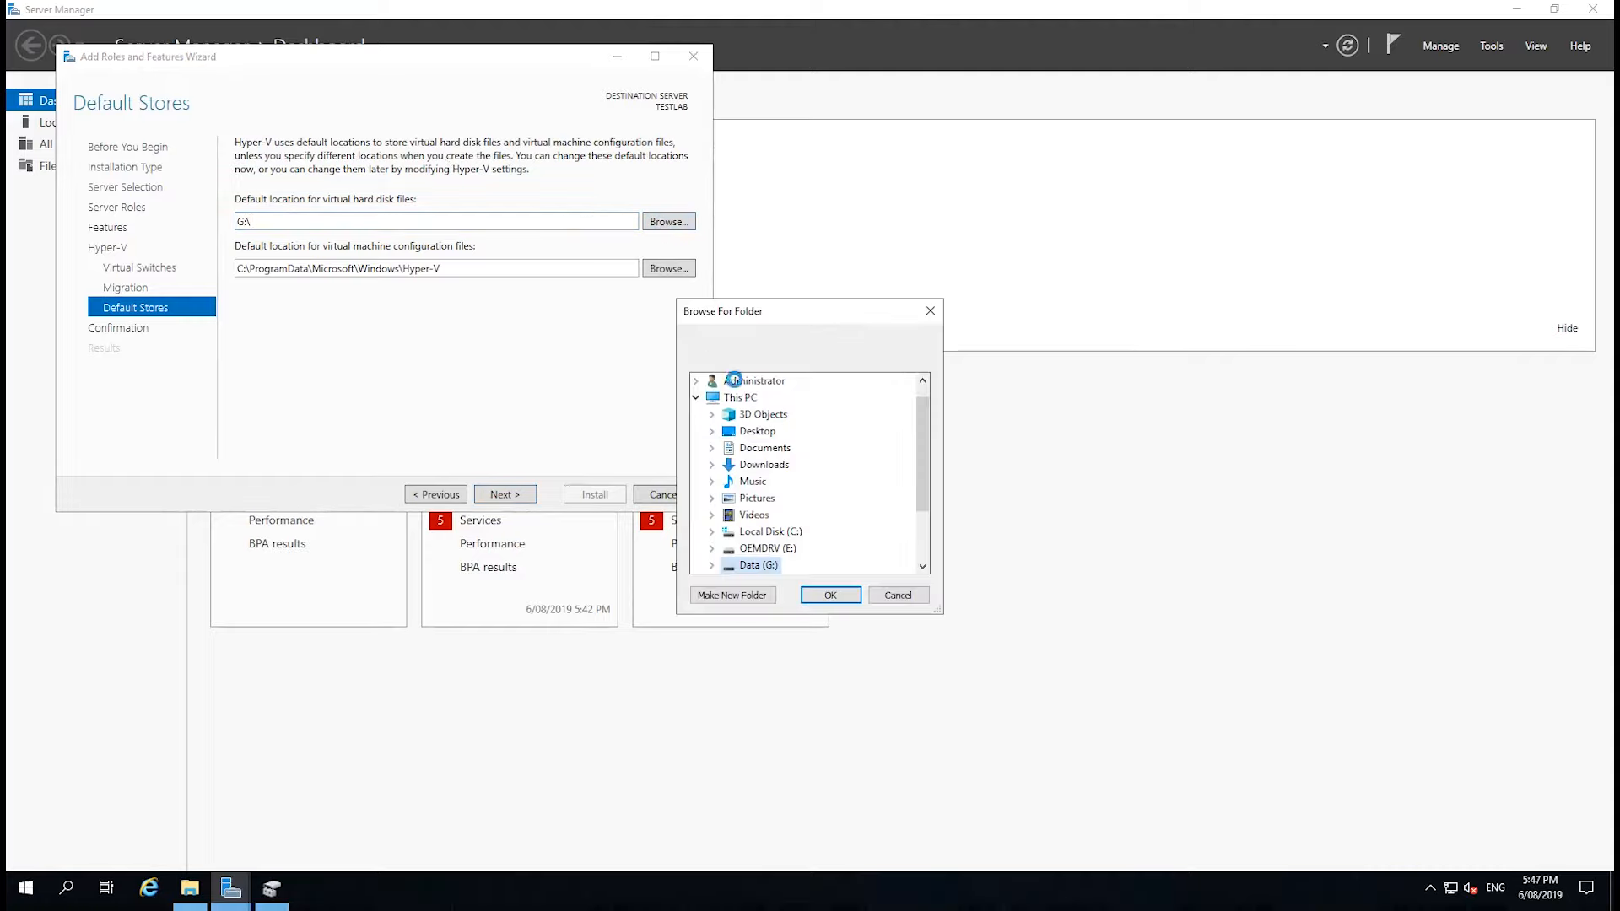
pyautogui.click(712, 566)
pyautogui.moveTo(921, 478); pyautogui.dragTo(921, 497)
pyautogui.click(731, 595)
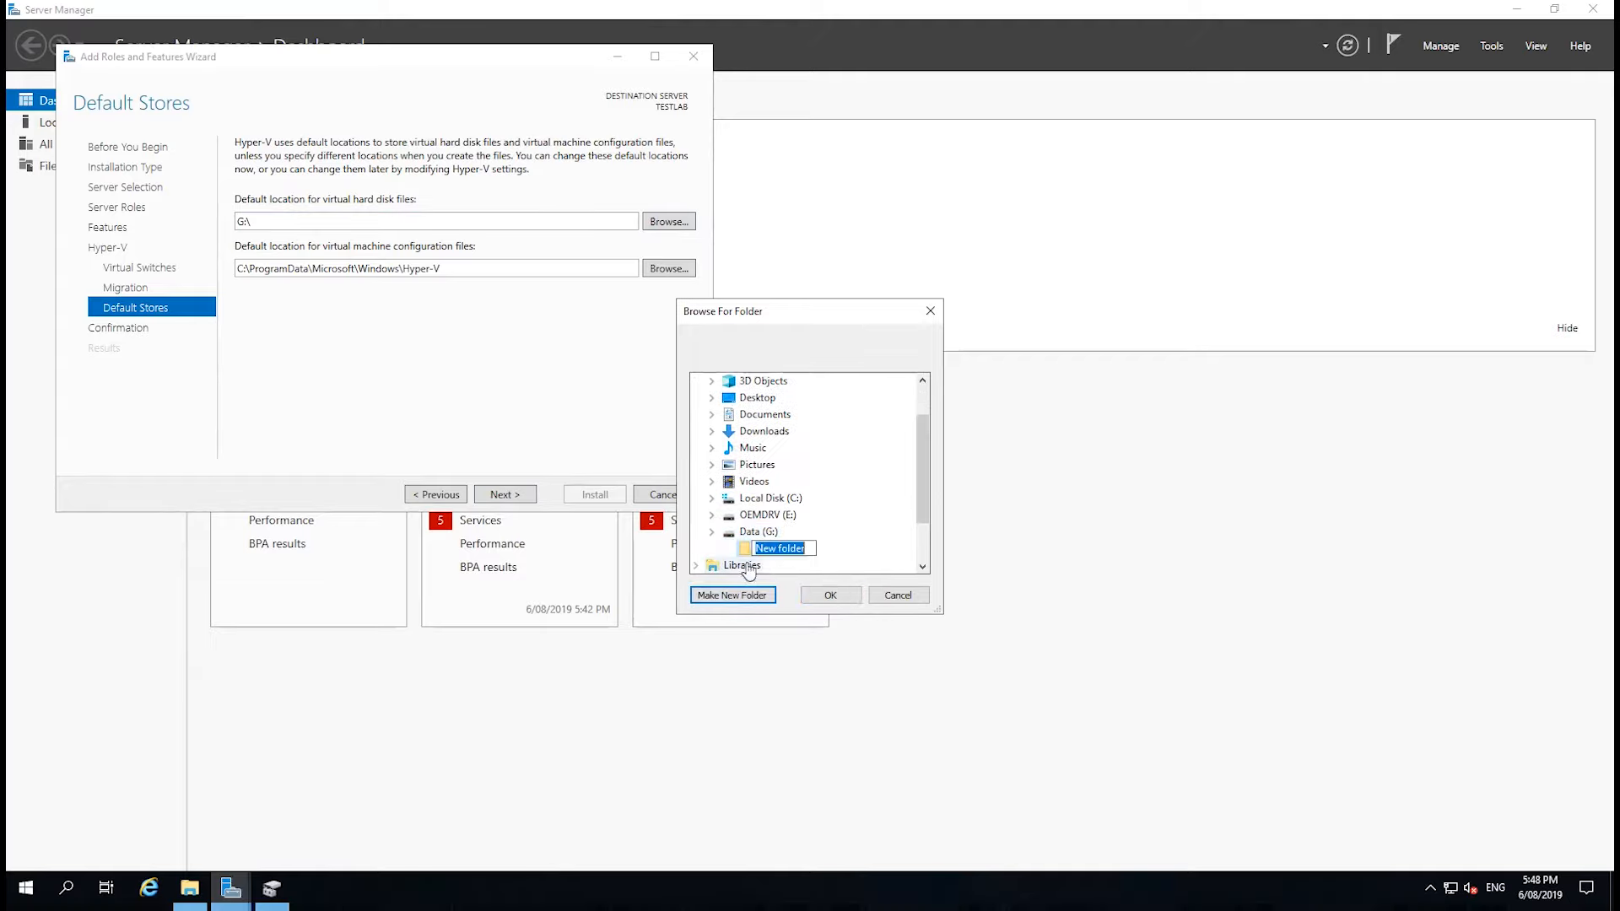
pyautogui.write('Hyper-V')
pyautogui.press('Return')
# Create the subfolders Virtual Hard Disks and Virtual Machines inside the Hyper-V folder and accept the folder selection.
pyautogui.click(745, 595)
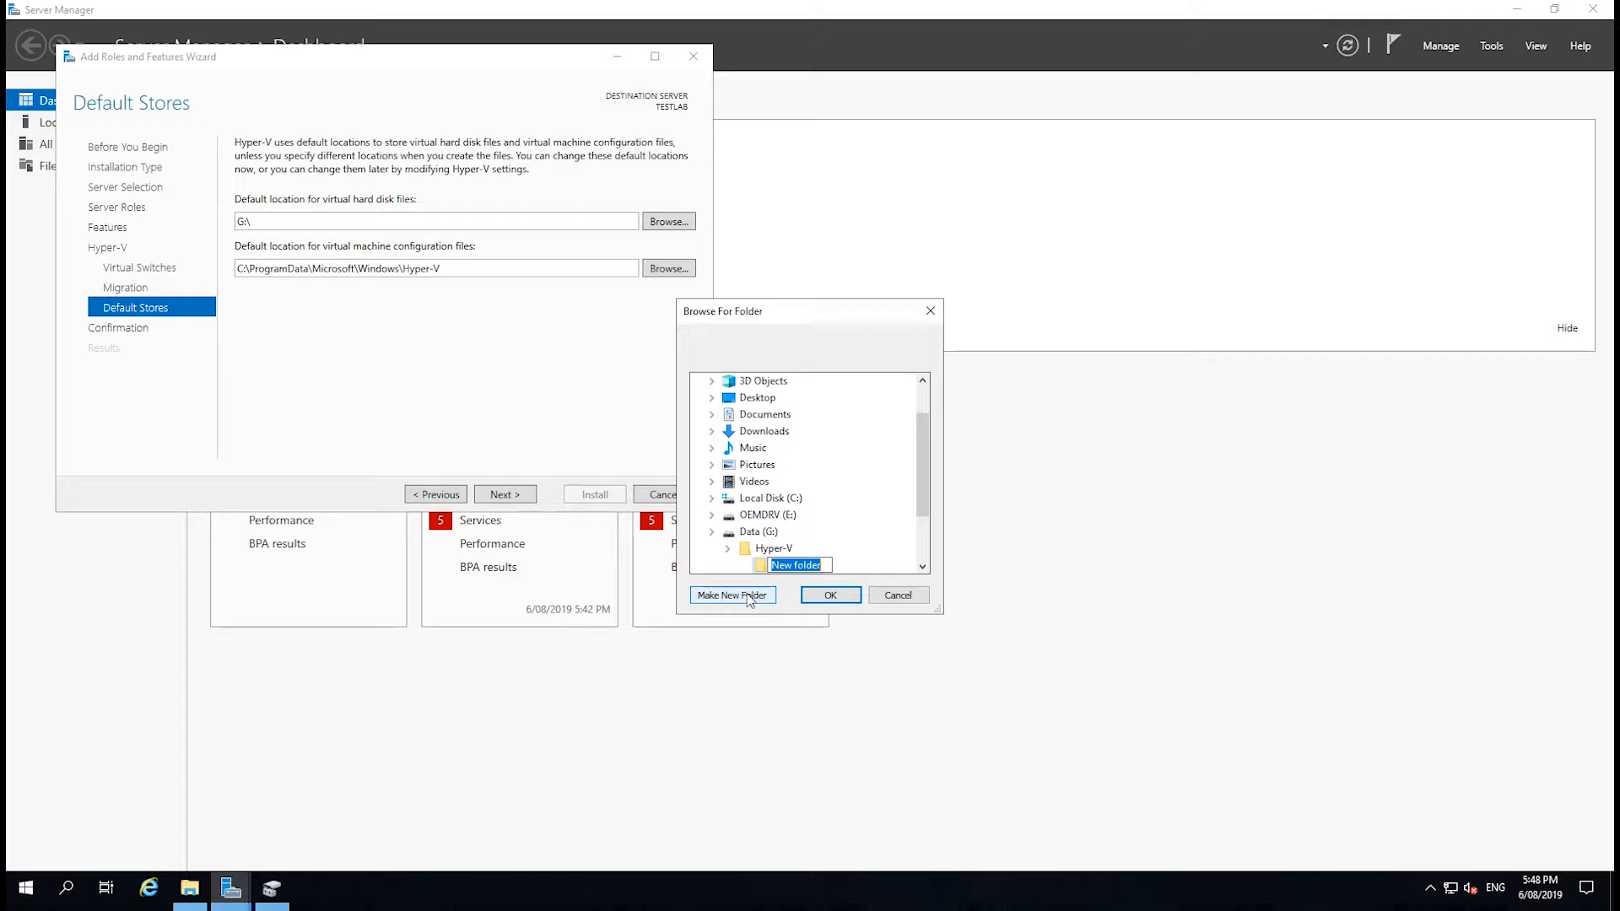
pyautogui.write('Virtual Hard Disks')
pyautogui.press('Return')
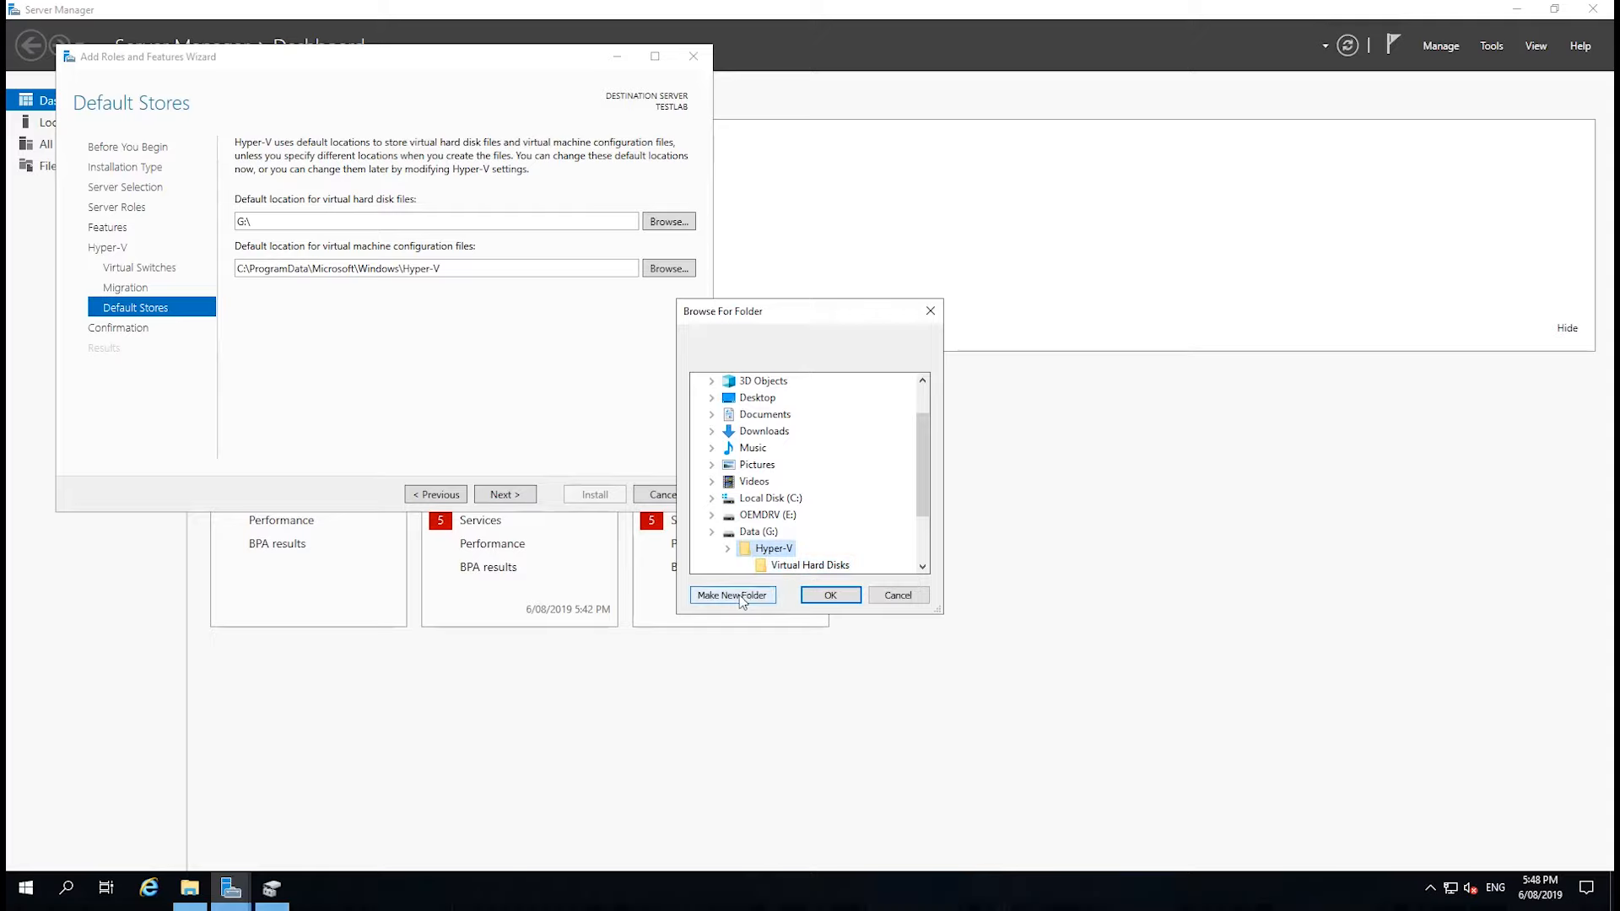
pyautogui.click(741, 595)
pyautogui.write('V')
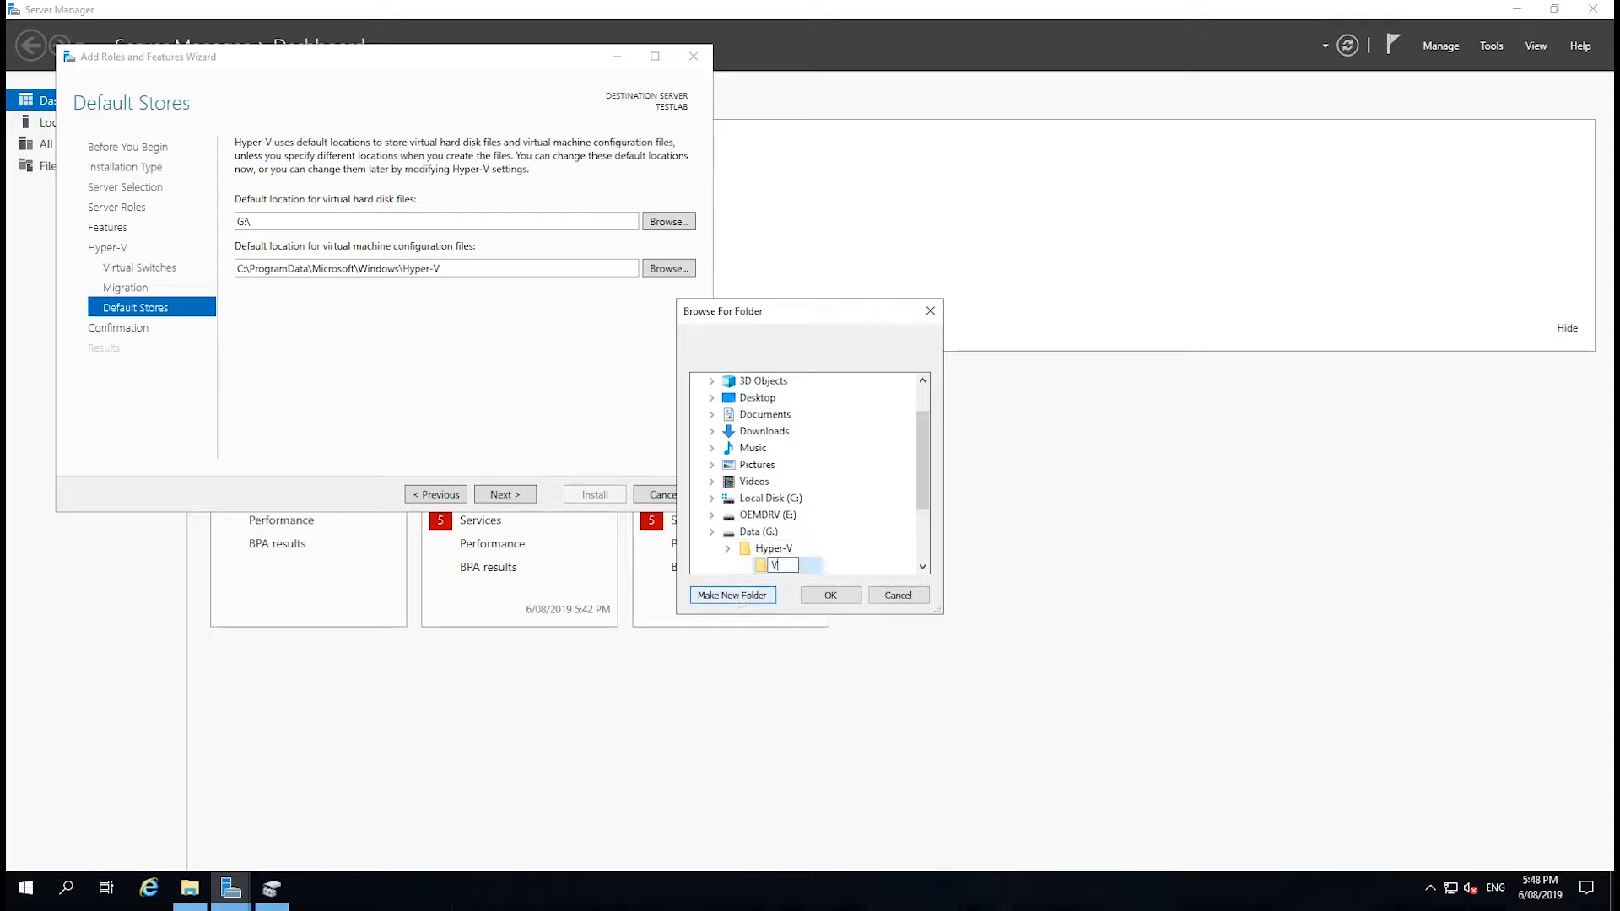
pyautogui.write('irtual Machines')
pyautogui.click(818, 596)
pyautogui.click(818, 596)
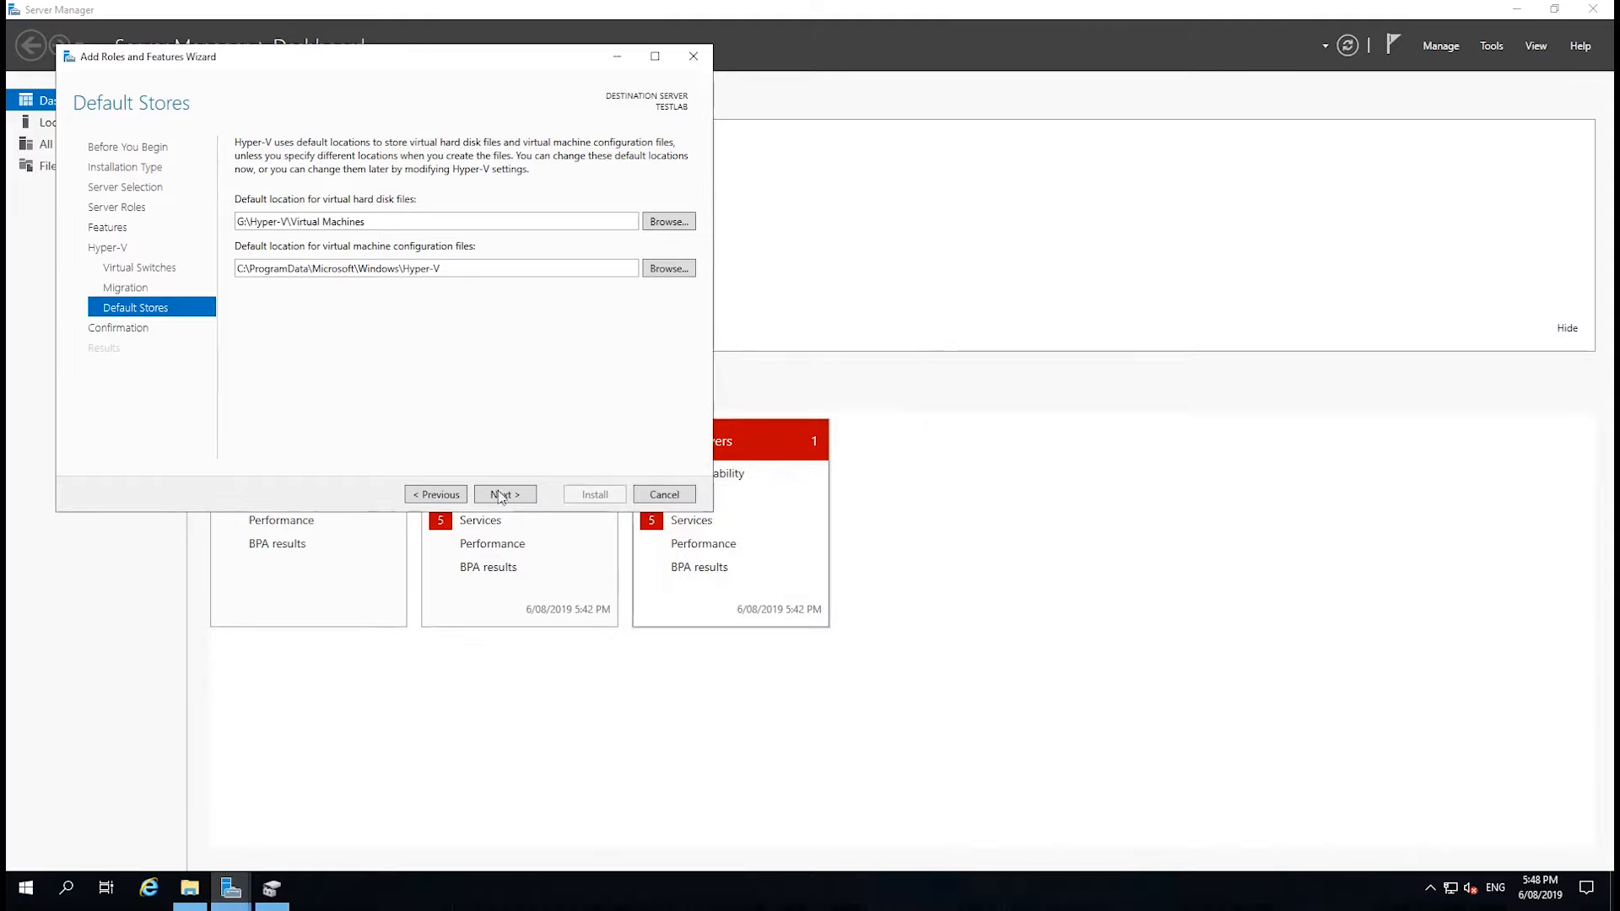
# Set the default location for virtual hard disks to G:\Hyper-V\Virtual Hard Disks and for configuration files to G:\Hyper-V\Virtual Machines.
pyautogui.click(657, 224)
pyautogui.scroll(-2, 792, 532)
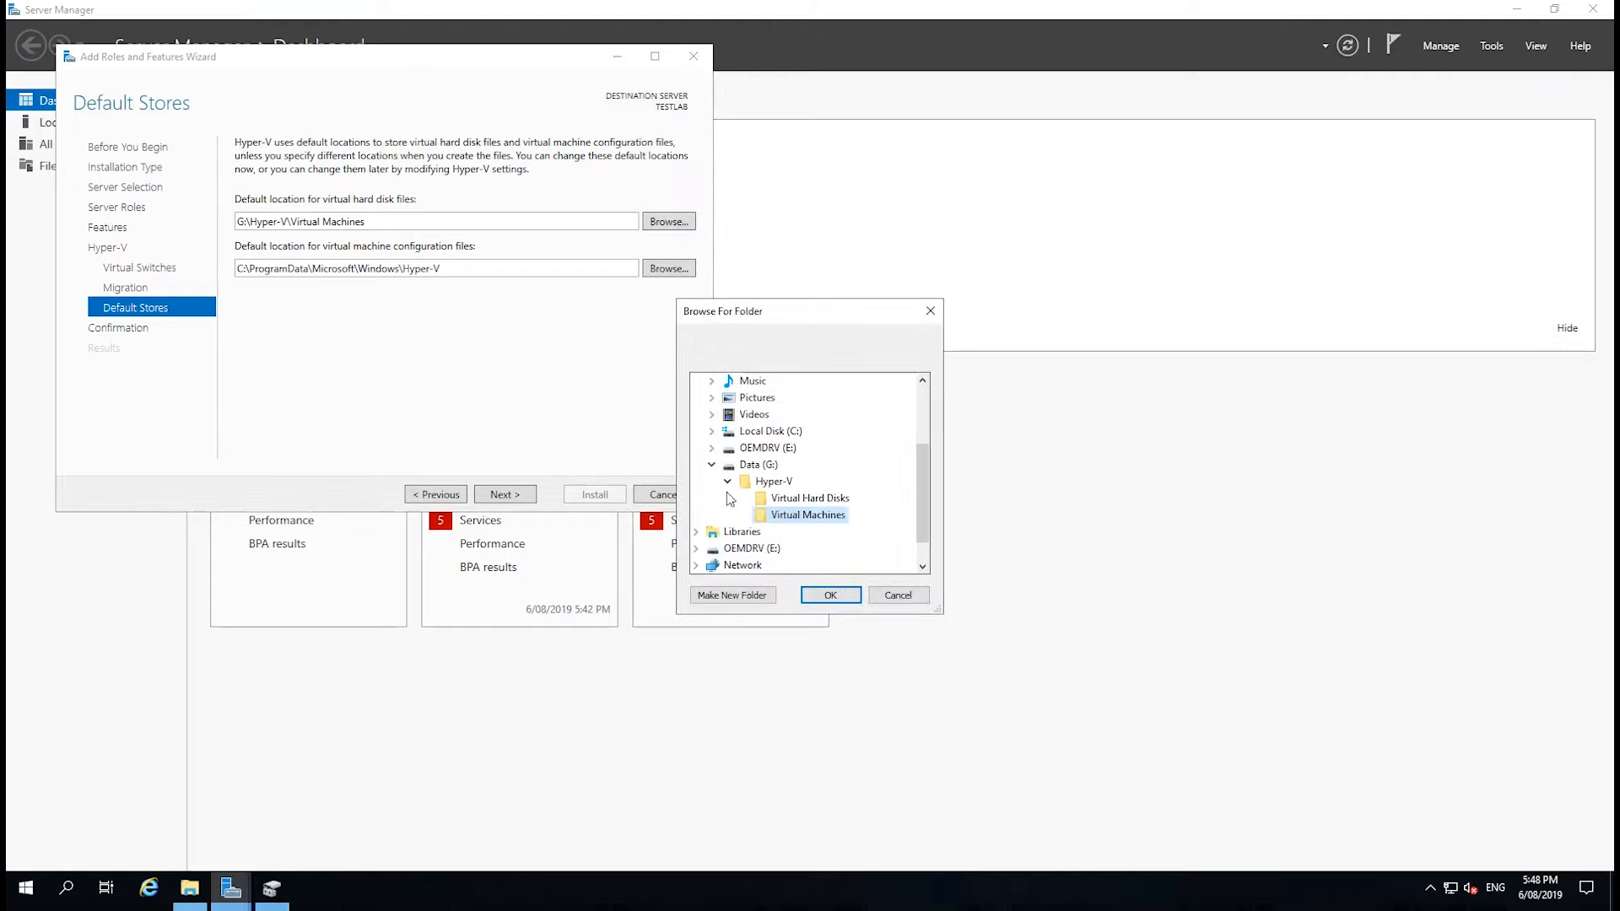
pyautogui.click(775, 503)
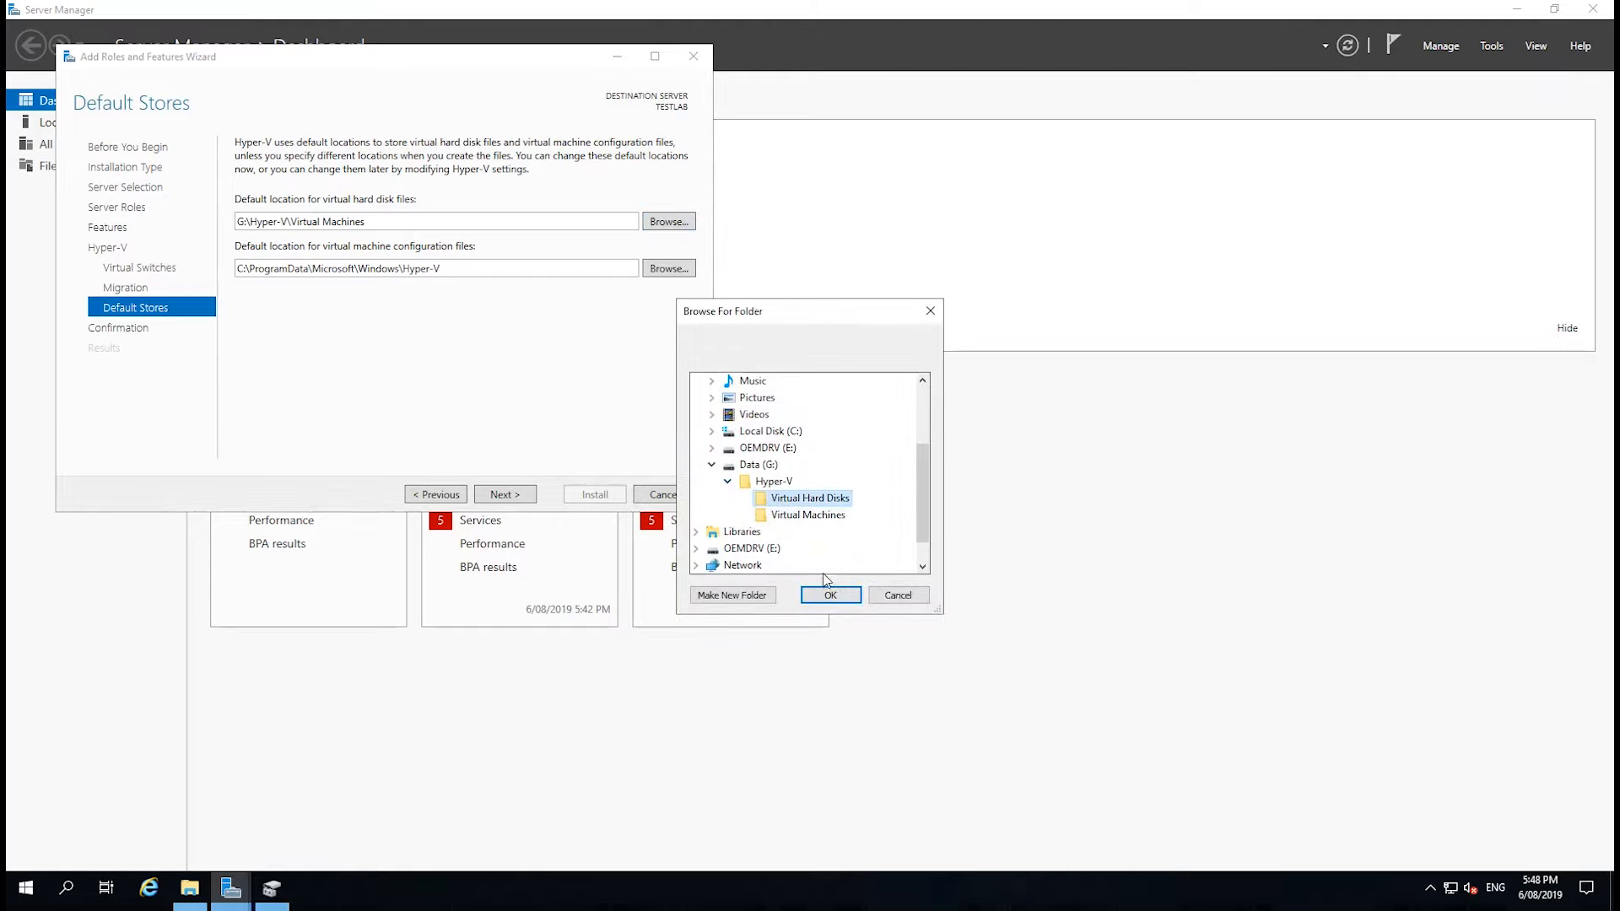
pyautogui.click(829, 595)
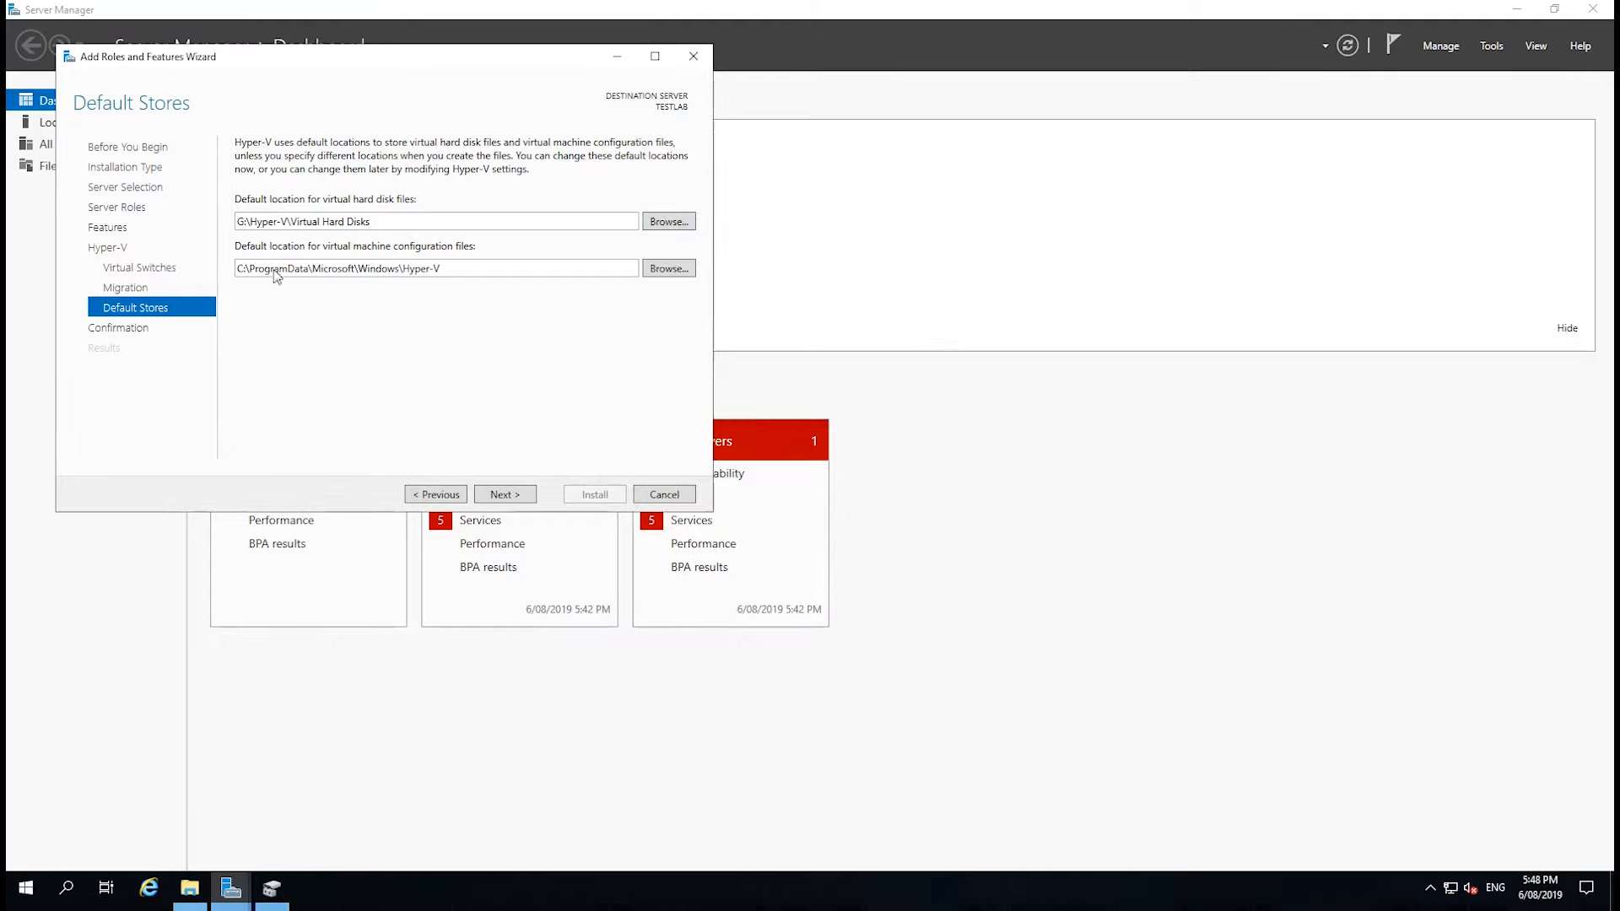
pyautogui.click(655, 271)
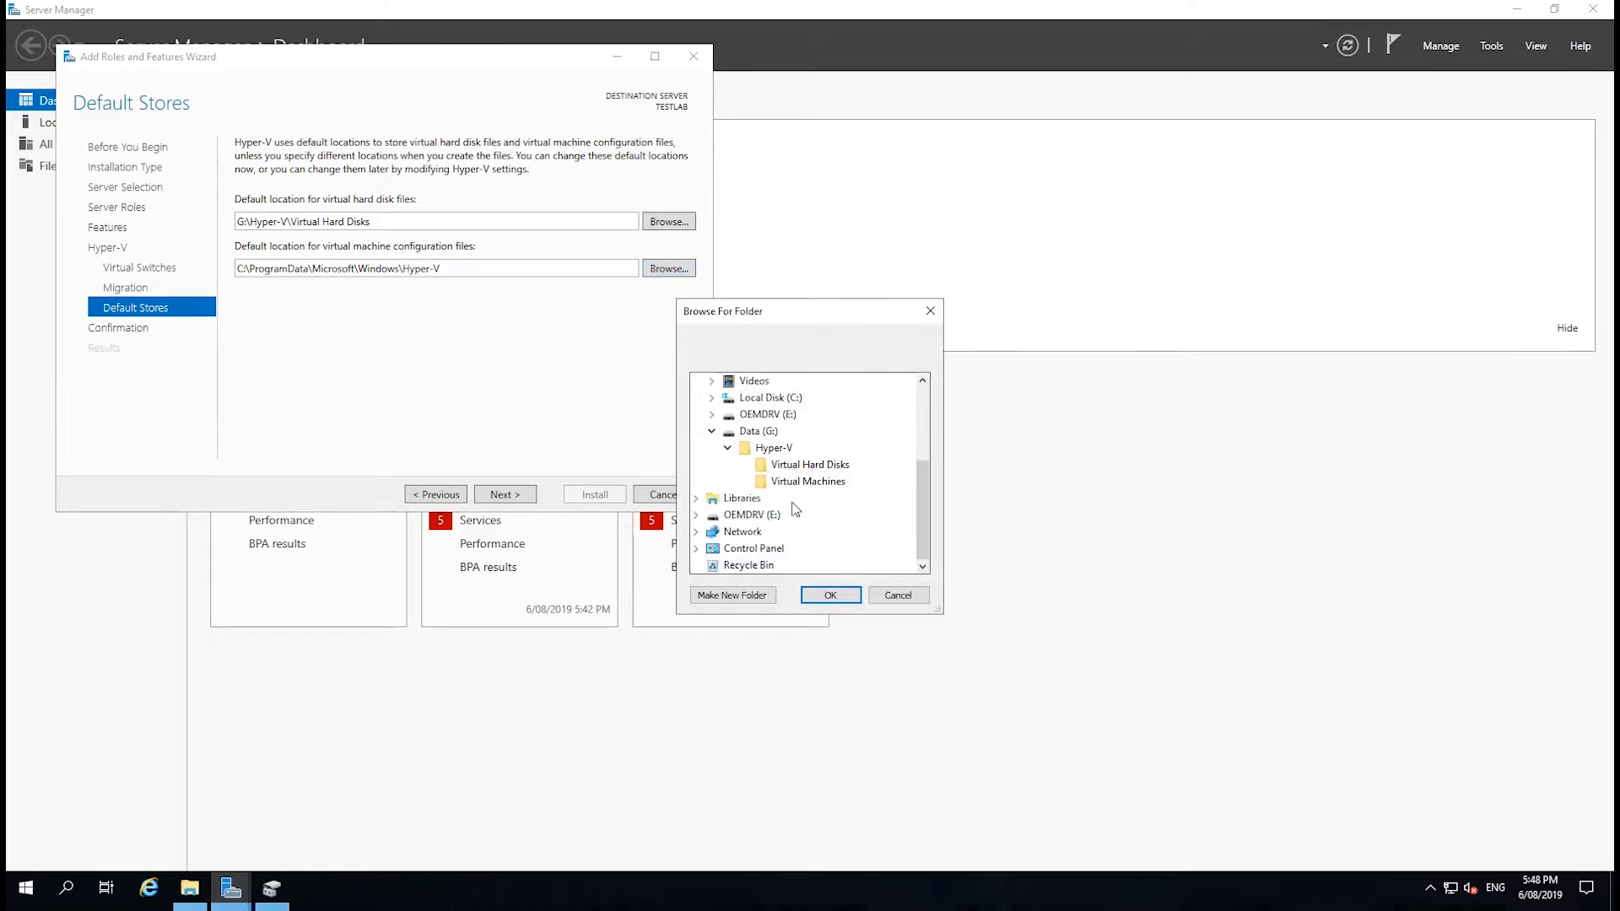
pyautogui.click(802, 482)
pyautogui.click(831, 595)
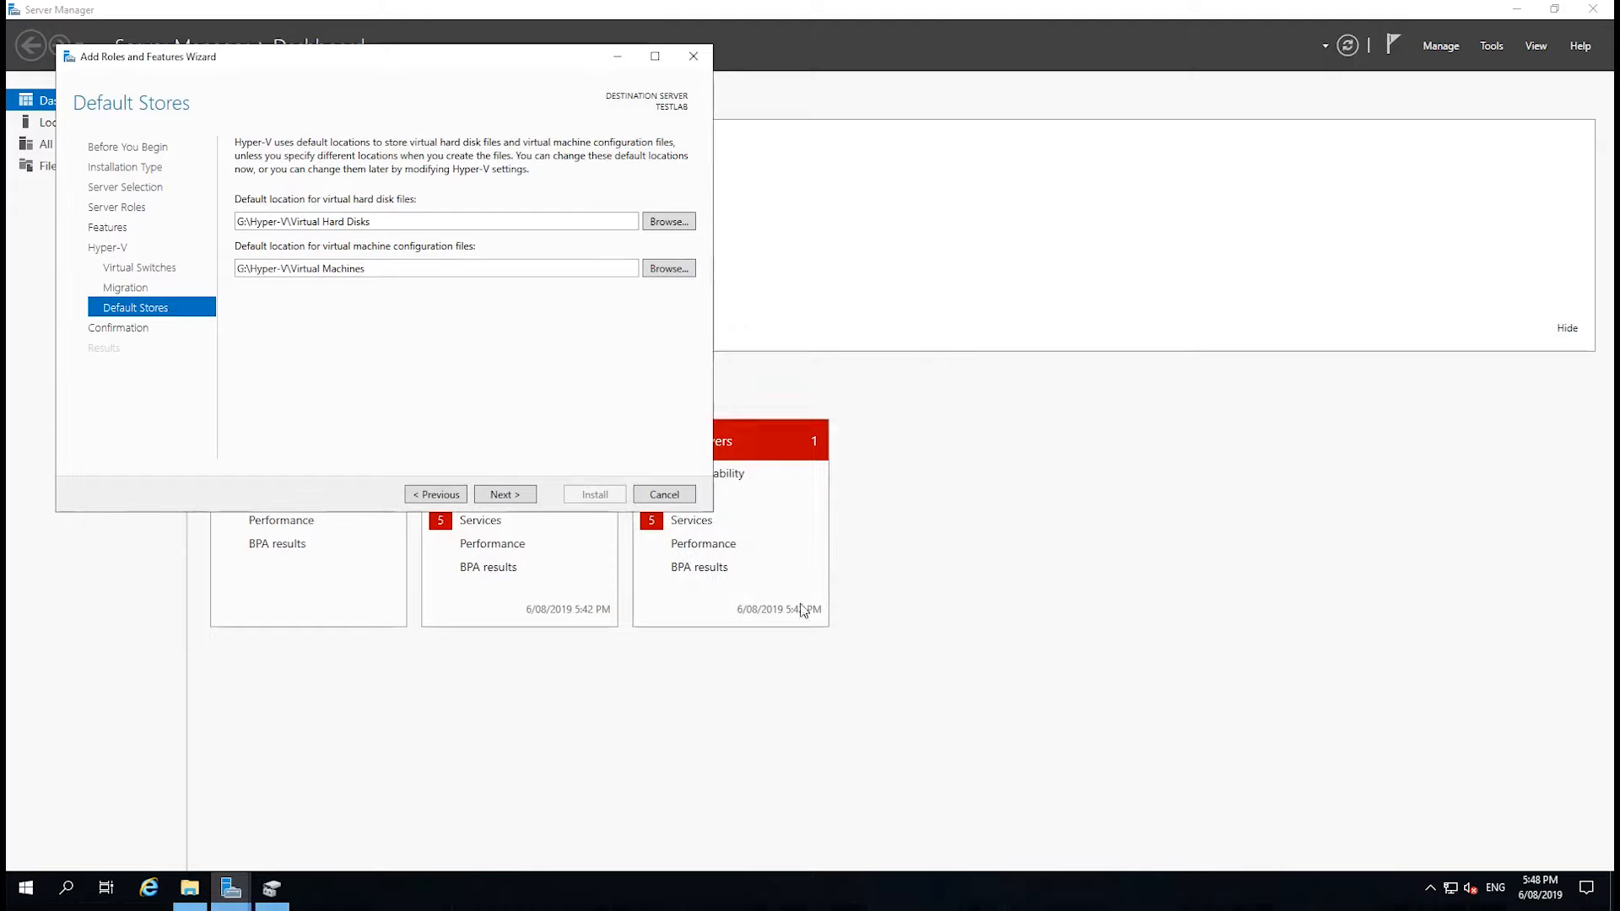
# Proceed to the installation confirmation and allow the destination server to restart automatically if required.
pyautogui.click(529, 499)
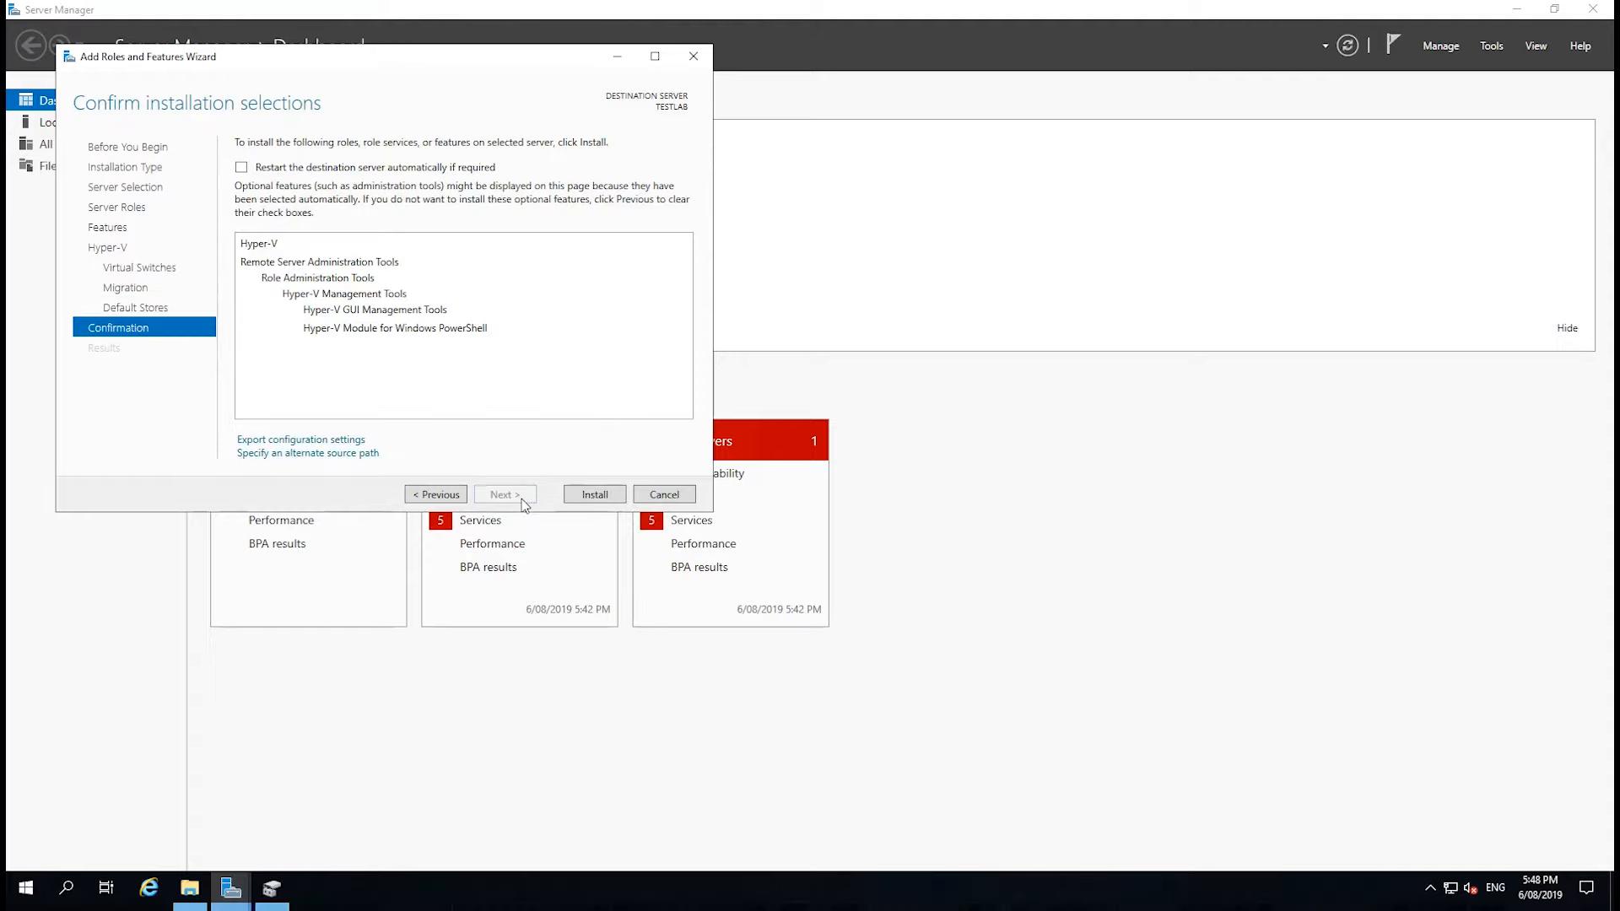
pyautogui.click(246, 168)
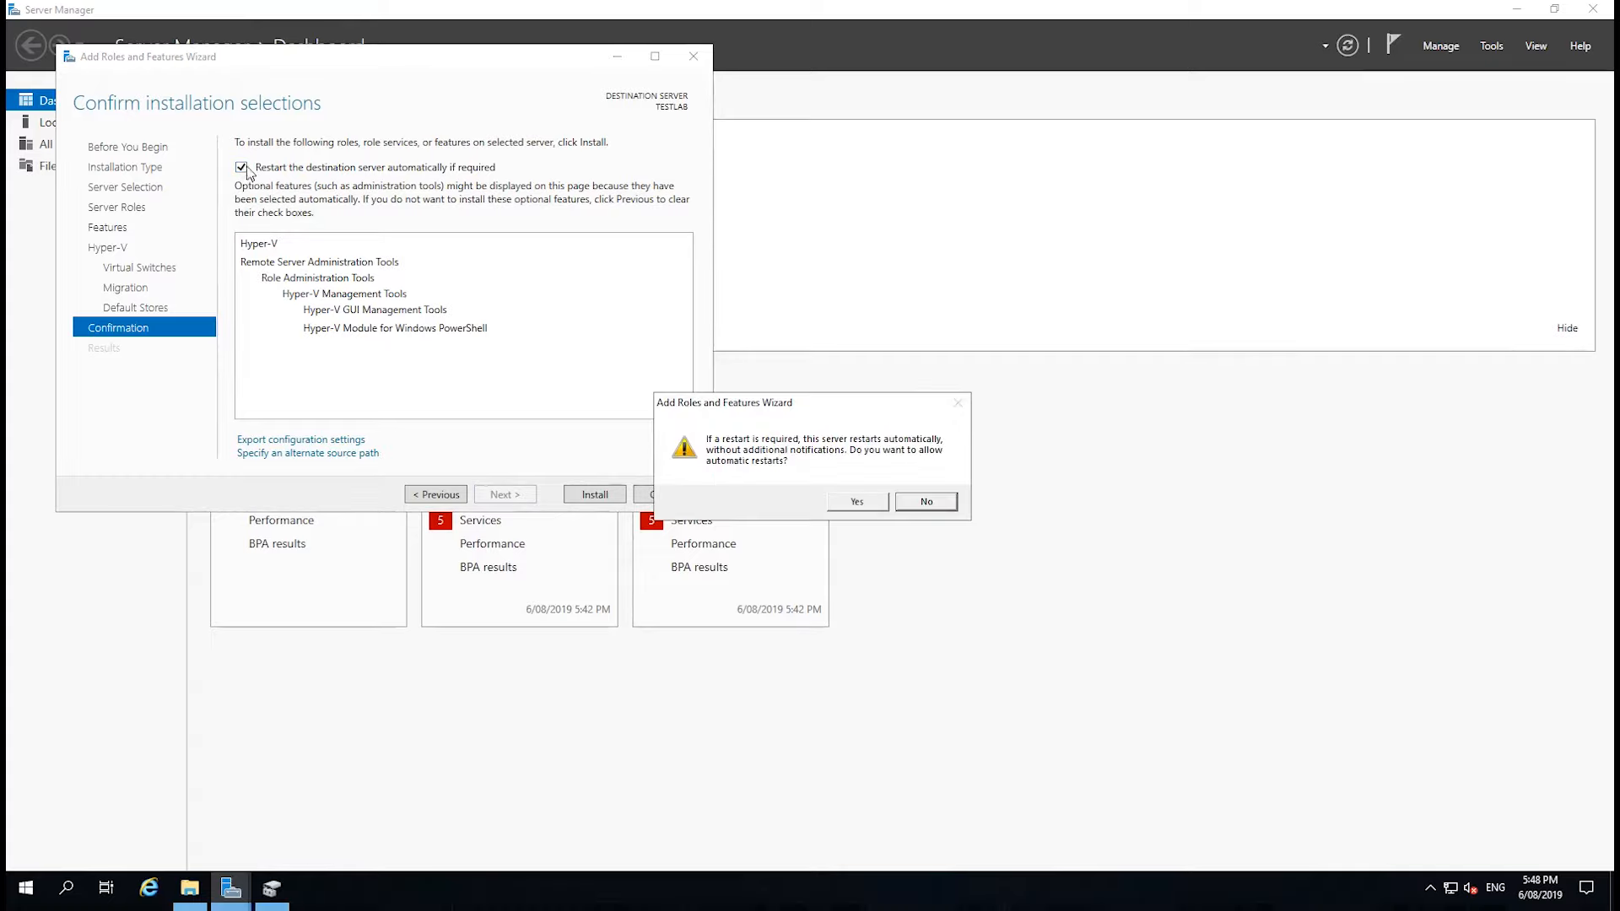
pyautogui.click(857, 502)
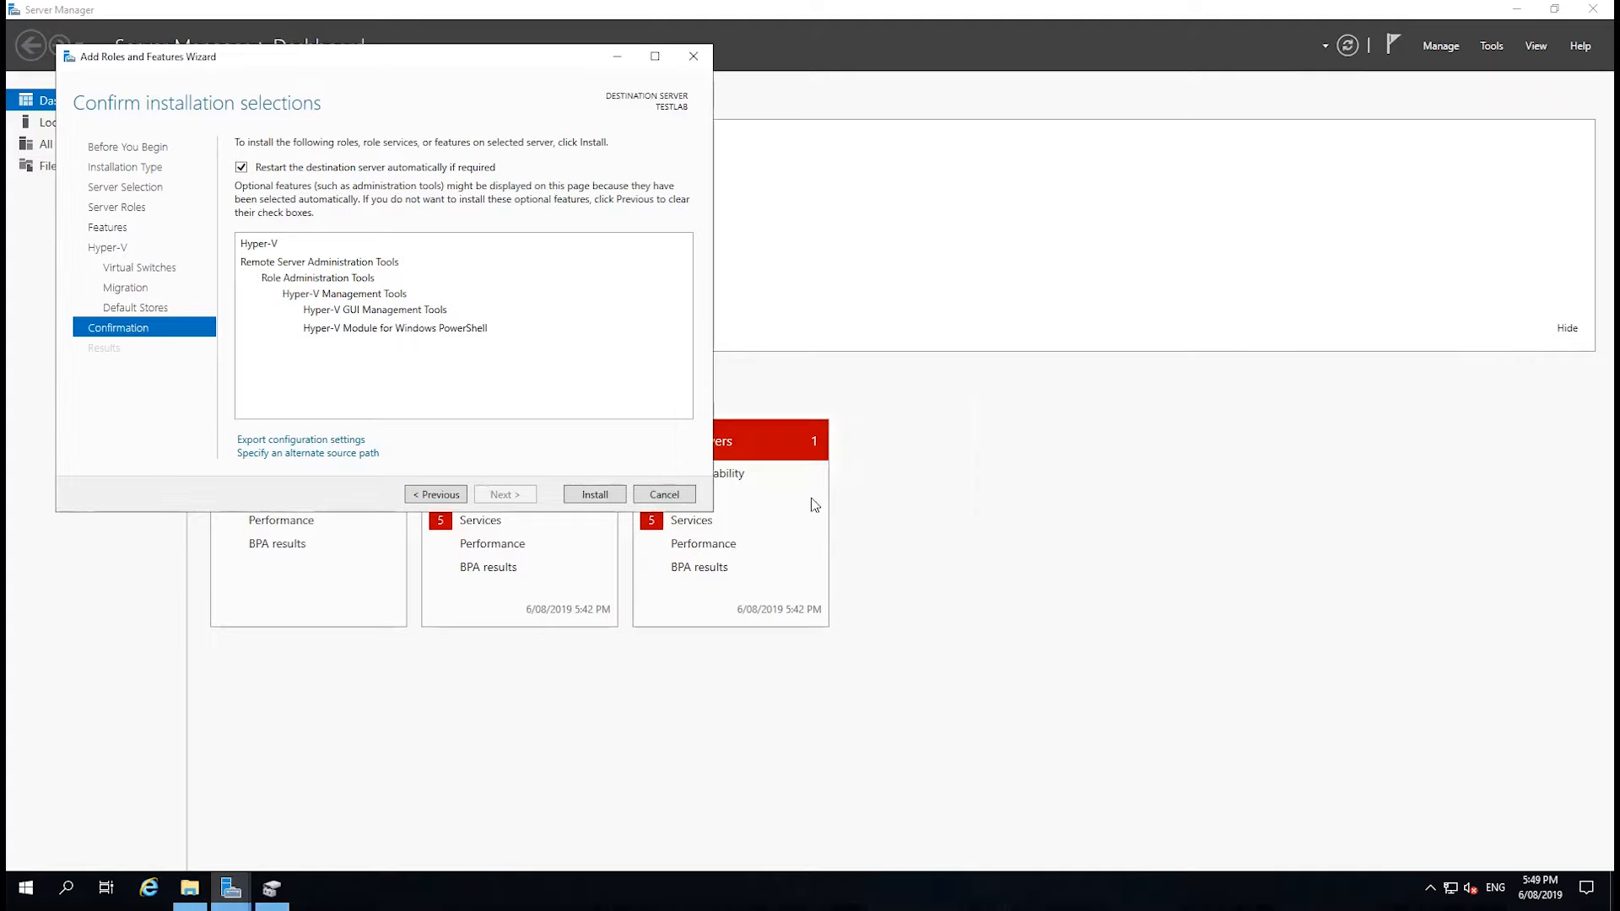
# Install the Hyper-V role with its management tools and close the wizard once the installation has finished.
pyautogui.click(597, 498)
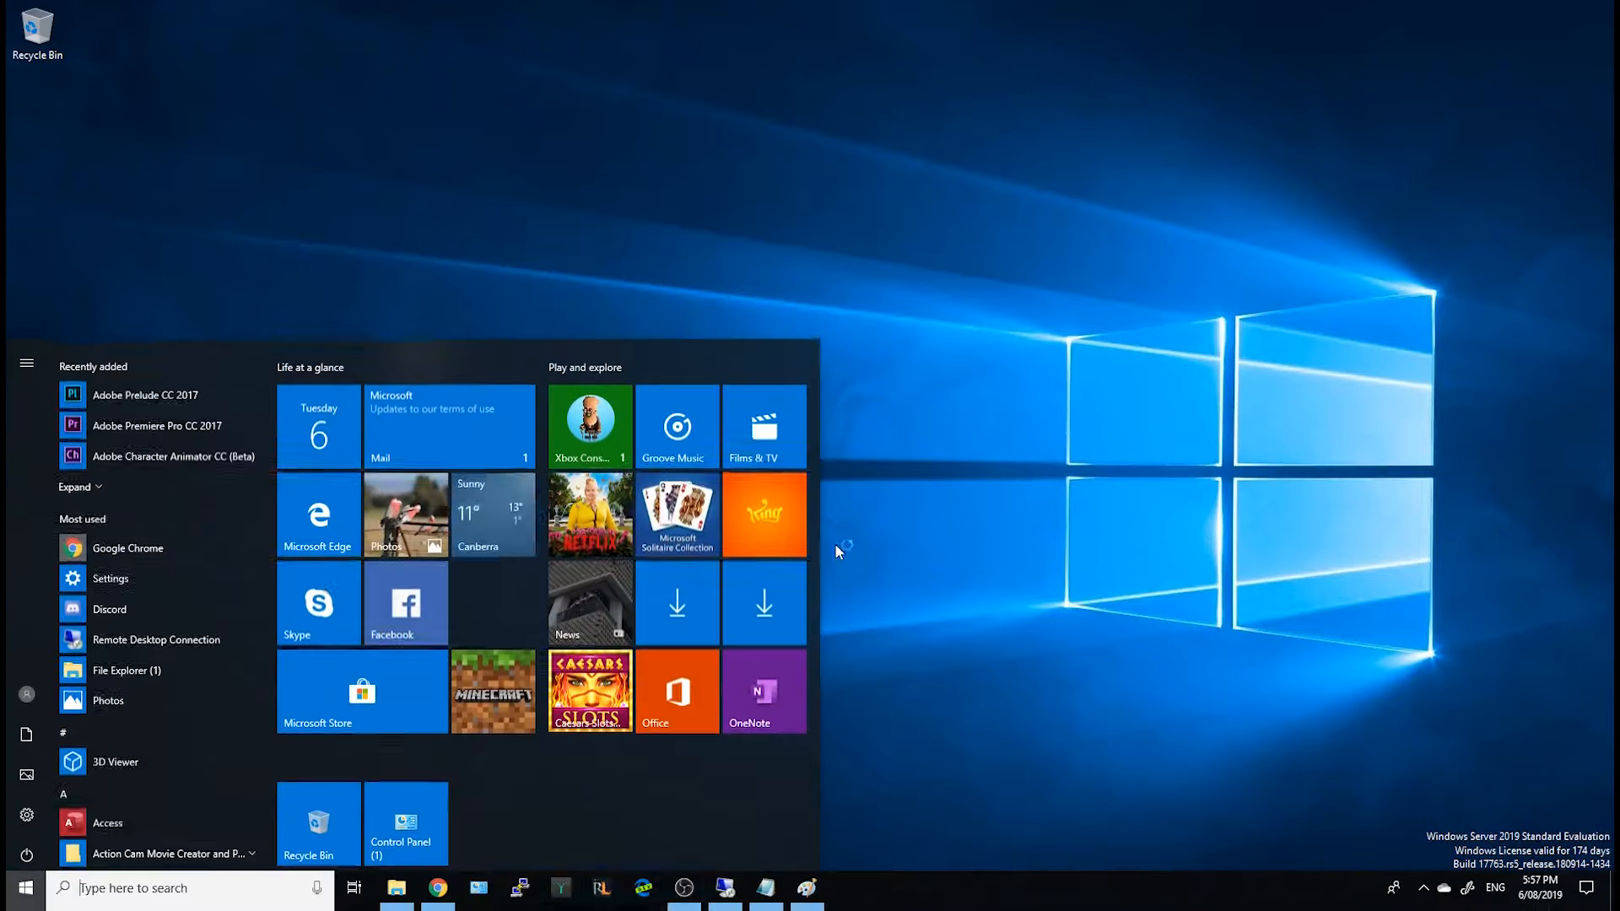
pyautogui.click(836, 549)
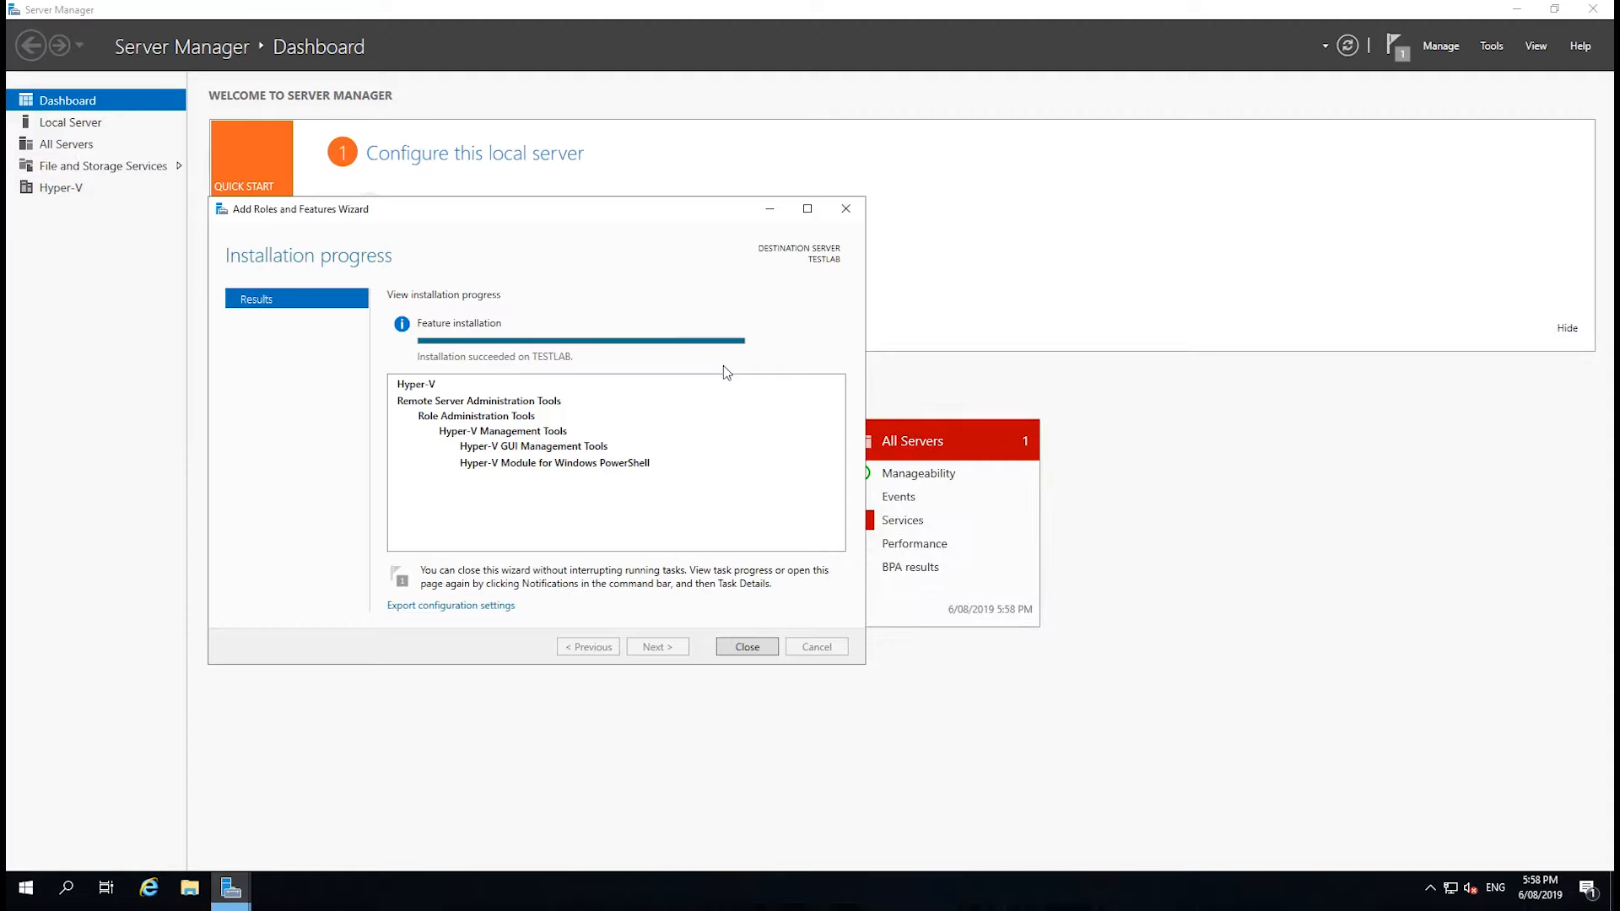
pyautogui.click(748, 648)
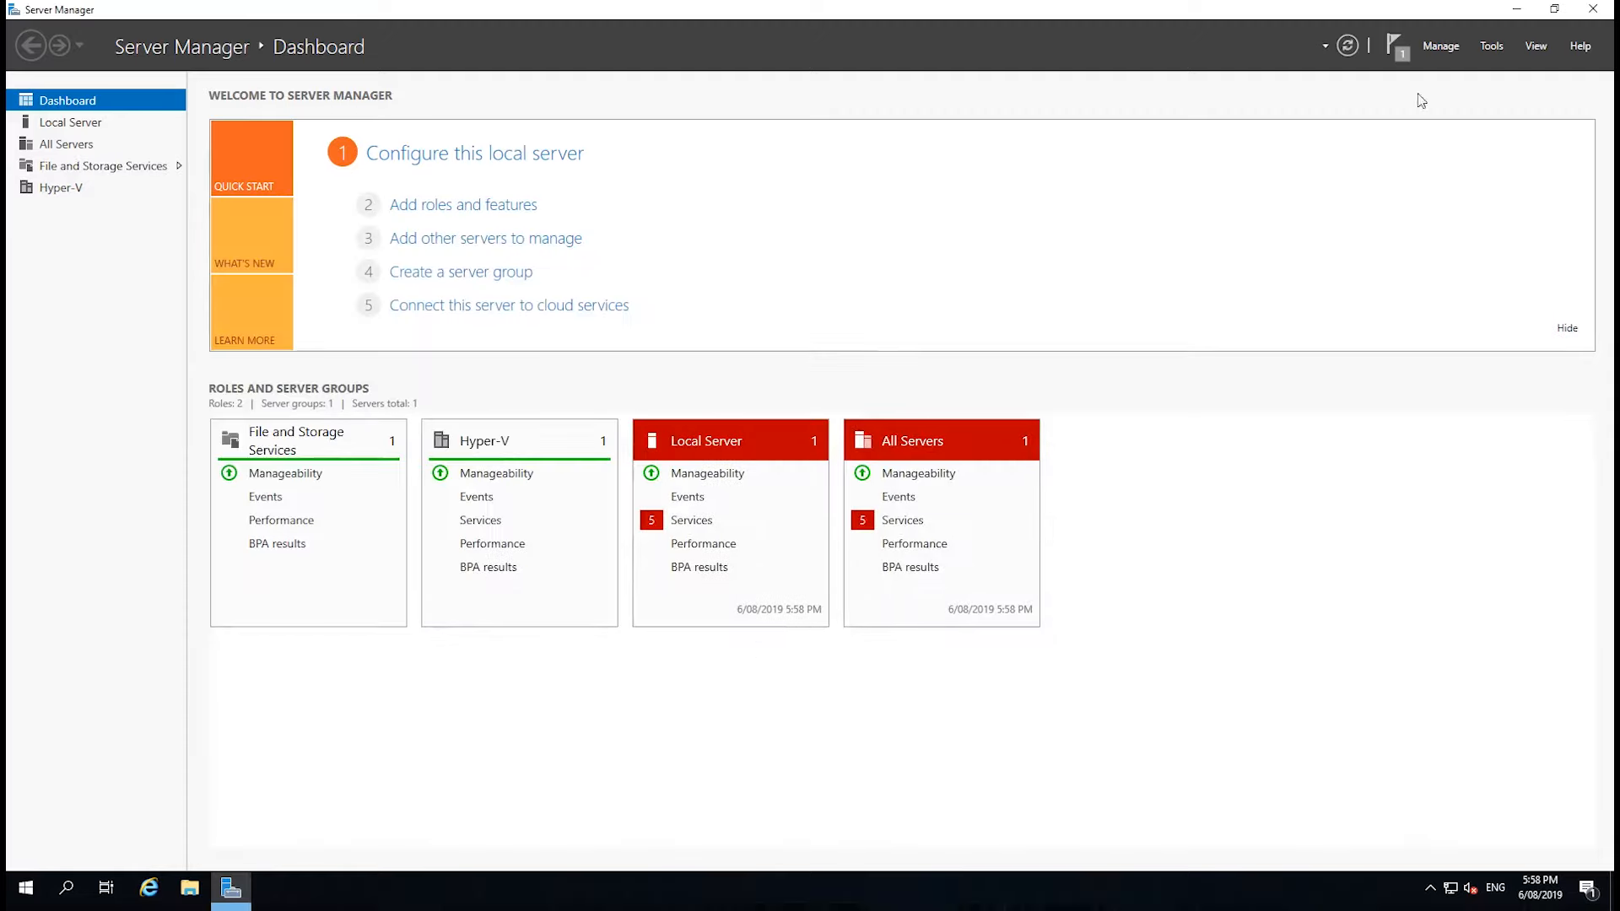
# Open Hyper-V Manager in a maximized window and select the TESTLAB server to show its virtual machines.
pyautogui.click(1490, 47)
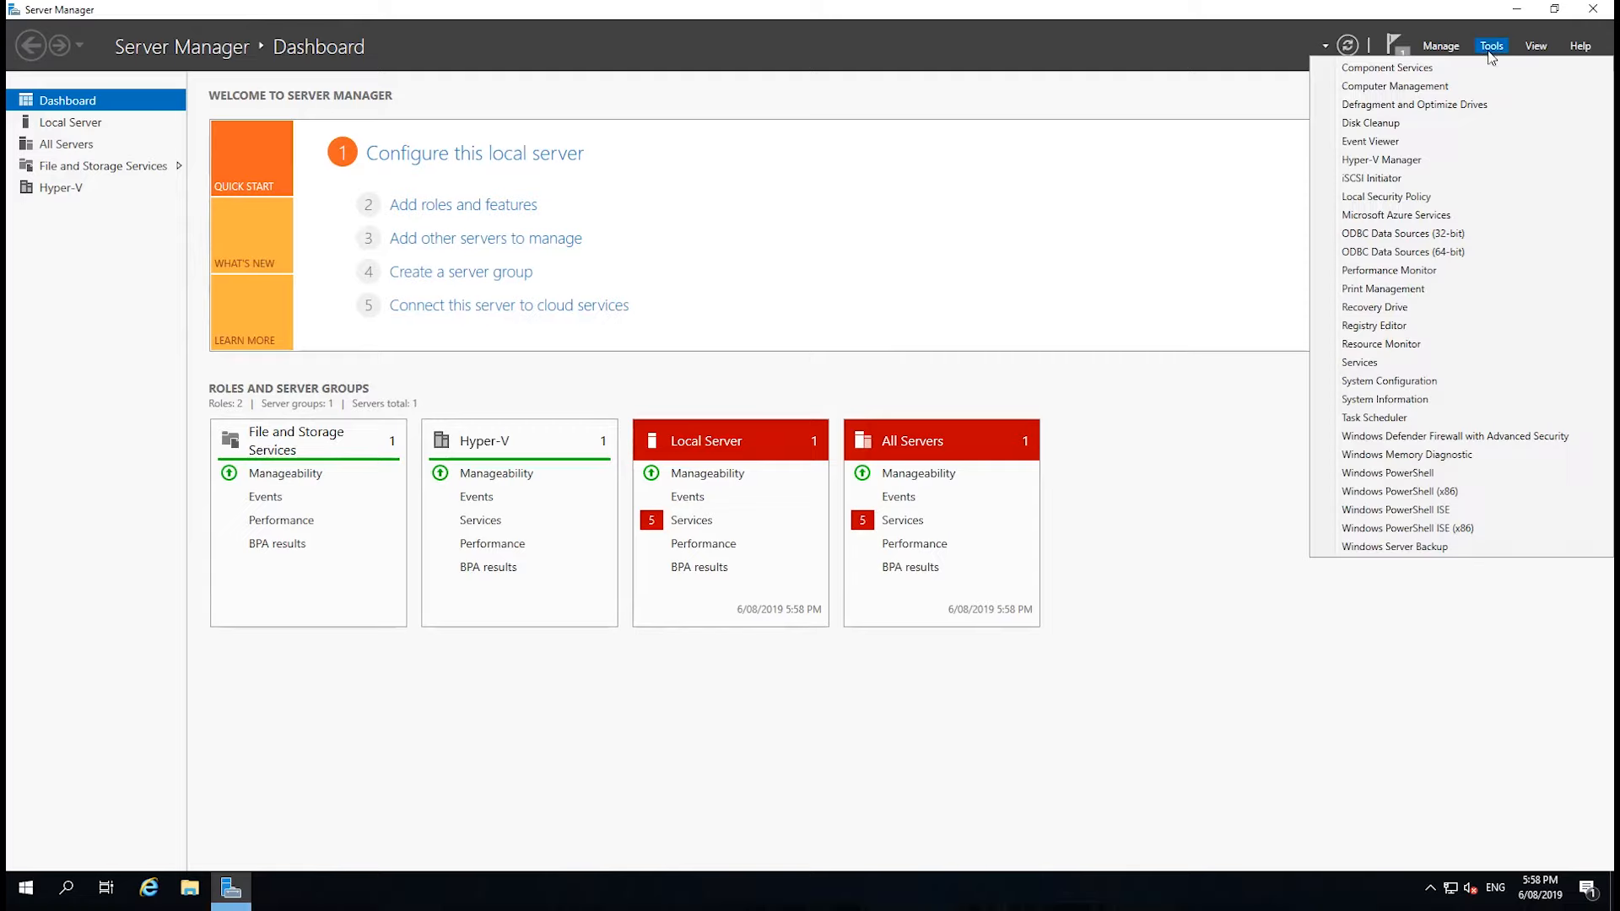
pyautogui.click(1436, 165)
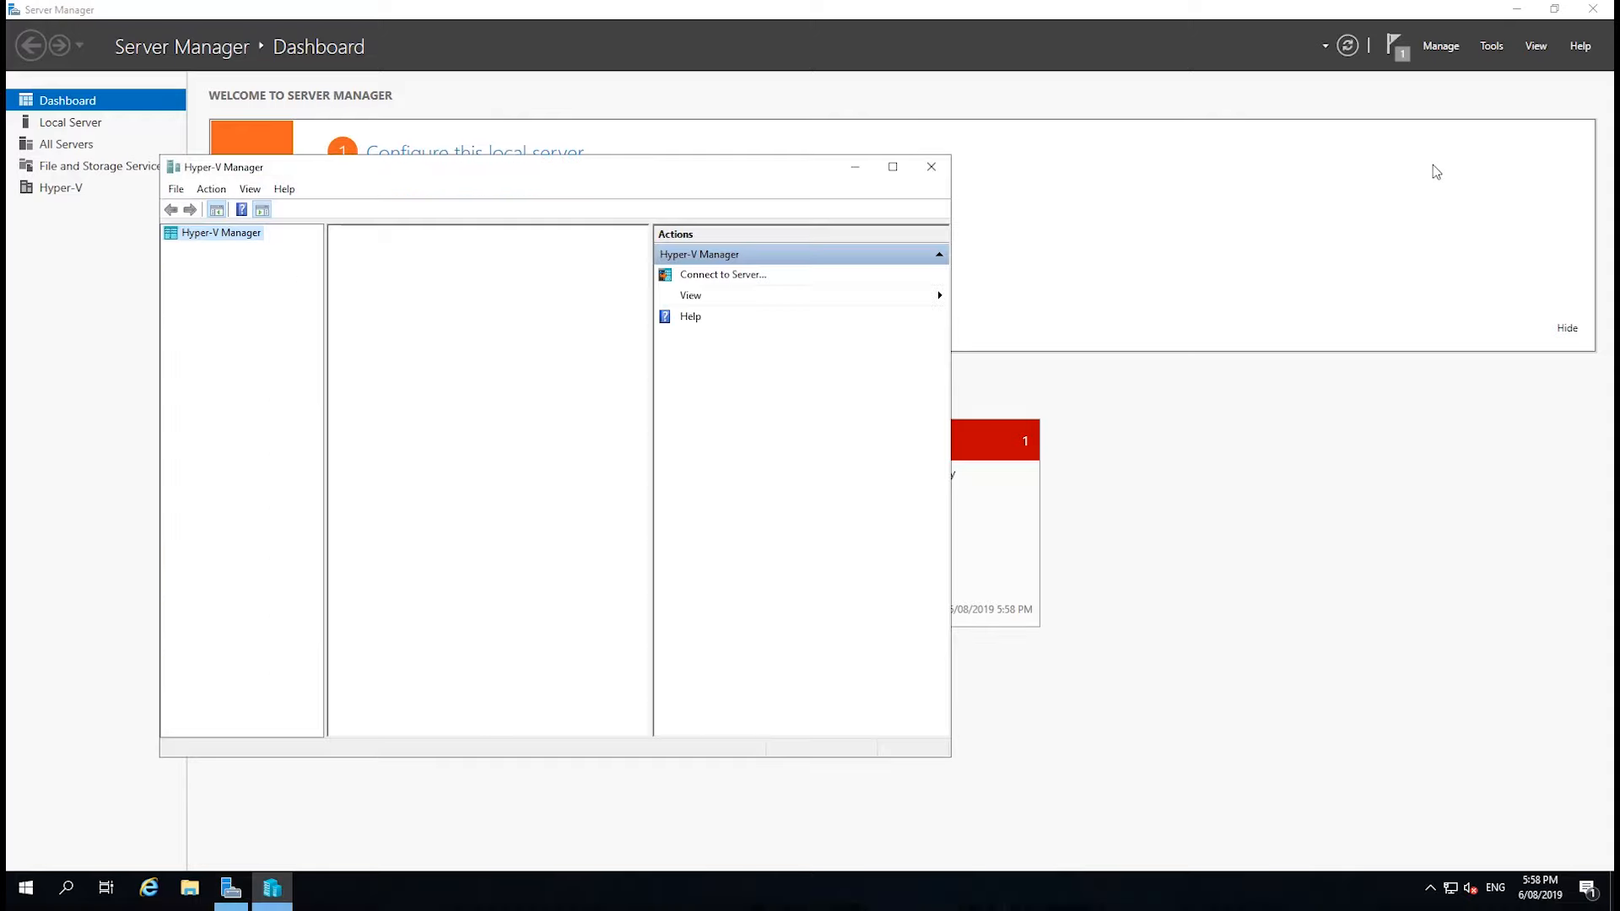
pyautogui.click(892, 168)
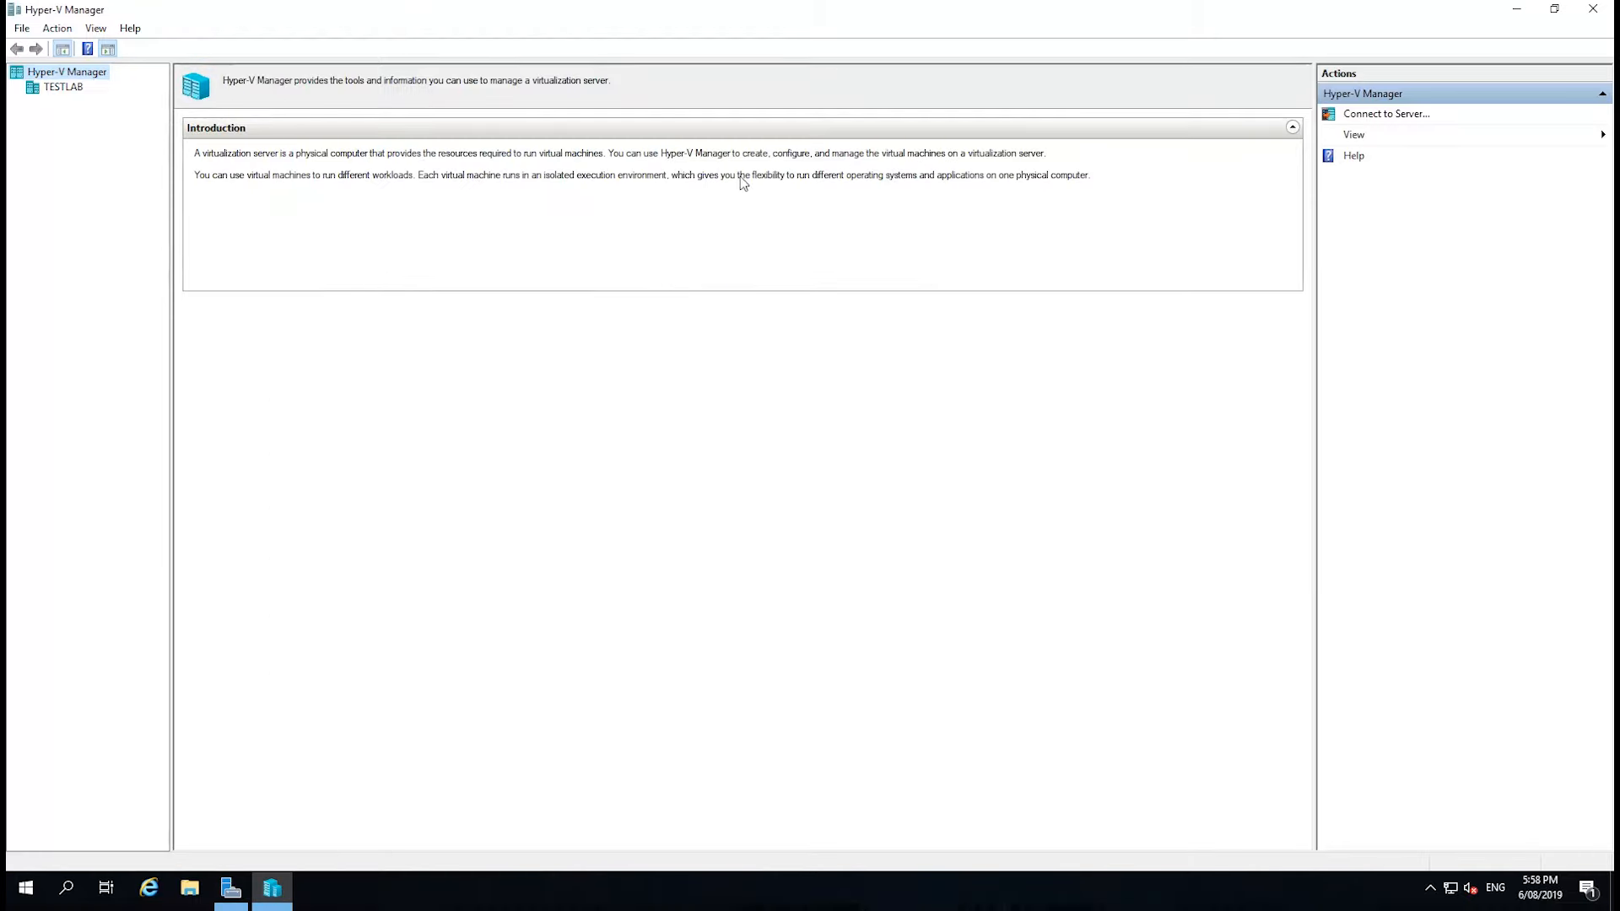
pyautogui.click(35, 91)
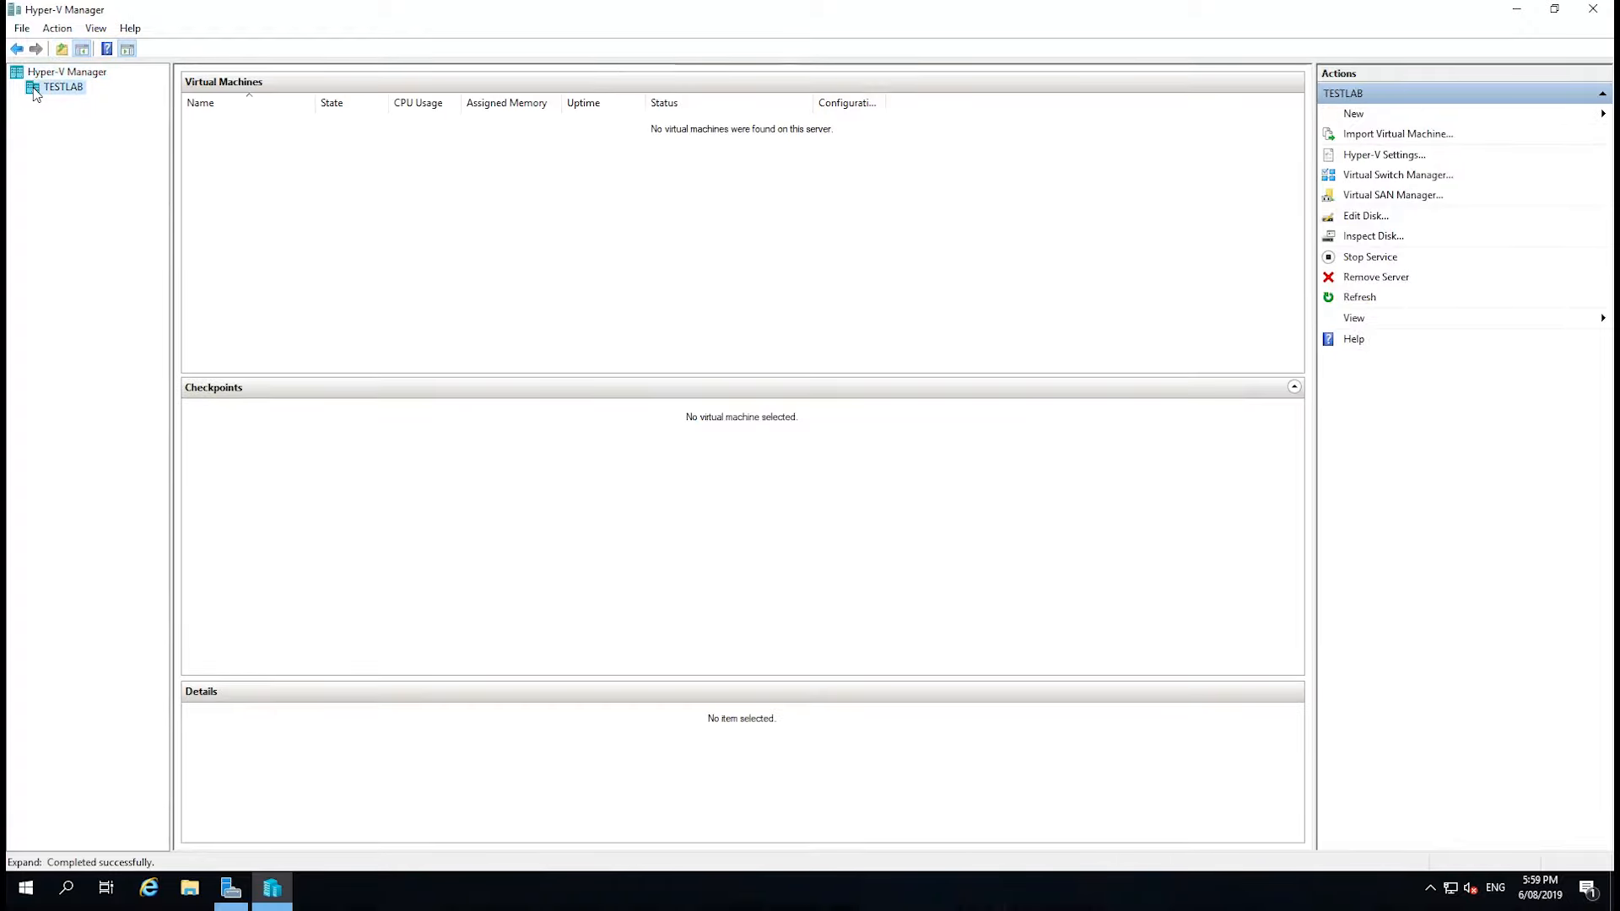